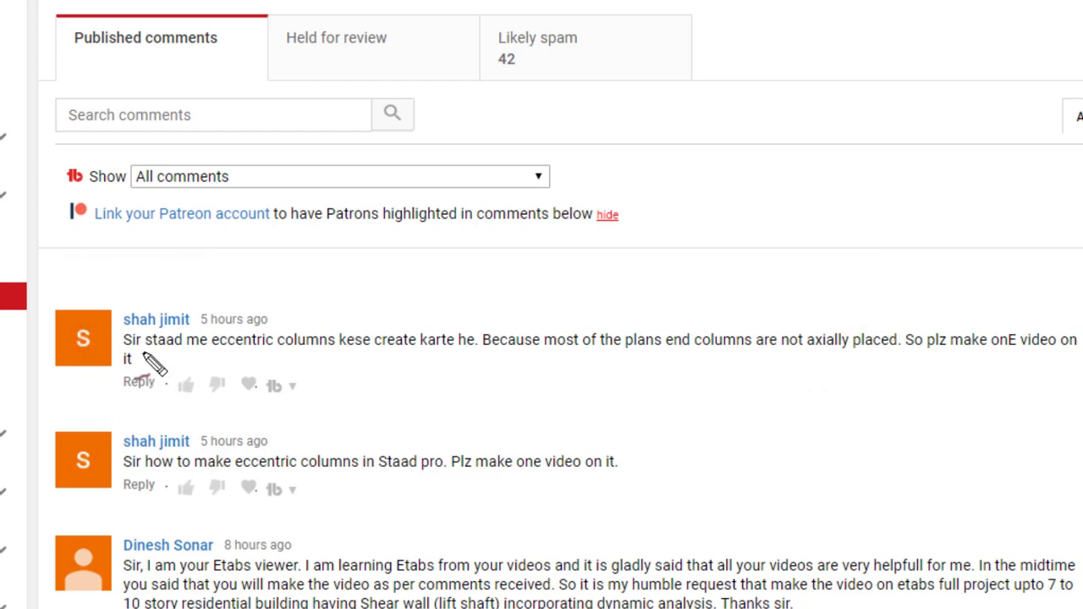
Underline the viewer comment about eccentric columns in STAAD, then switch to the Engineers blog.
{"action": "mouse_move", "coordinate": [144, 358]}
{"action": "left_mouse_down"}
{"action": "mouse_move", "coordinate": [468, 363]}
{"action": "mouse_move", "coordinate": [471, 314]}
{"action": "mouse_move", "coordinate": [174, 321]}
{"action": "left_mouse_up"}
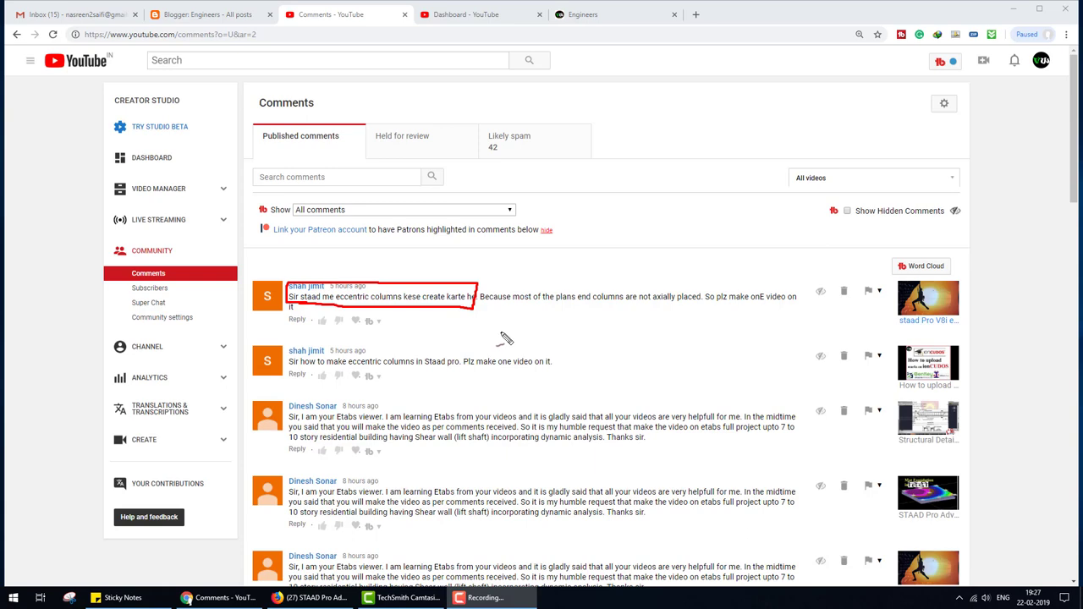
{"action": "left_click", "coordinate": [592, 14]}
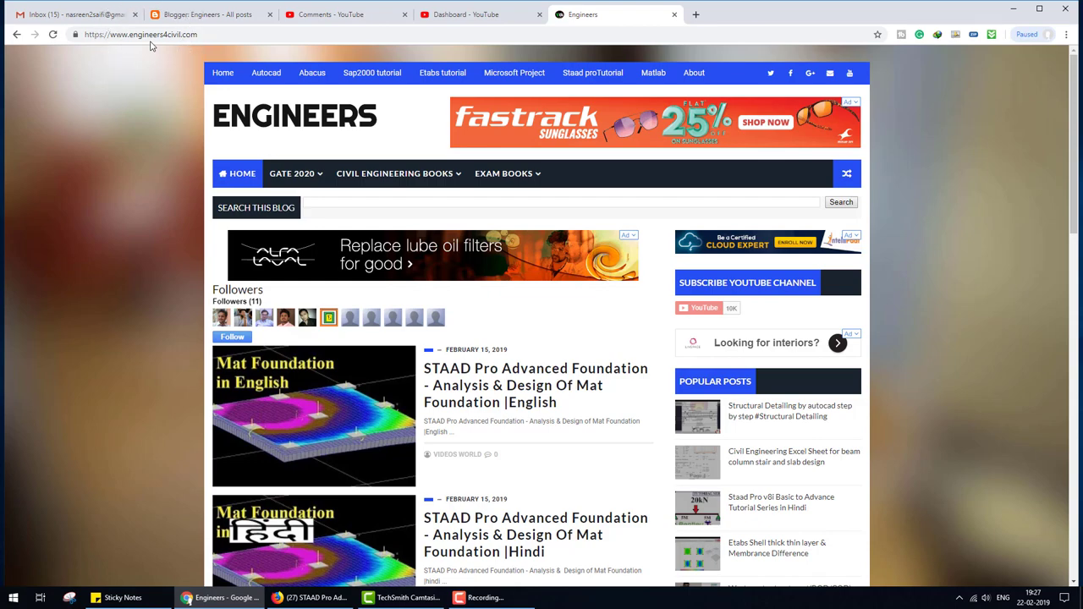
Go to the Staad pro Books page and scroll through the STAAD Pro book covers.
{"action": "scroll", "coordinate": [464, 200], "scroll_direction": "down", "scroll_amount": 3}
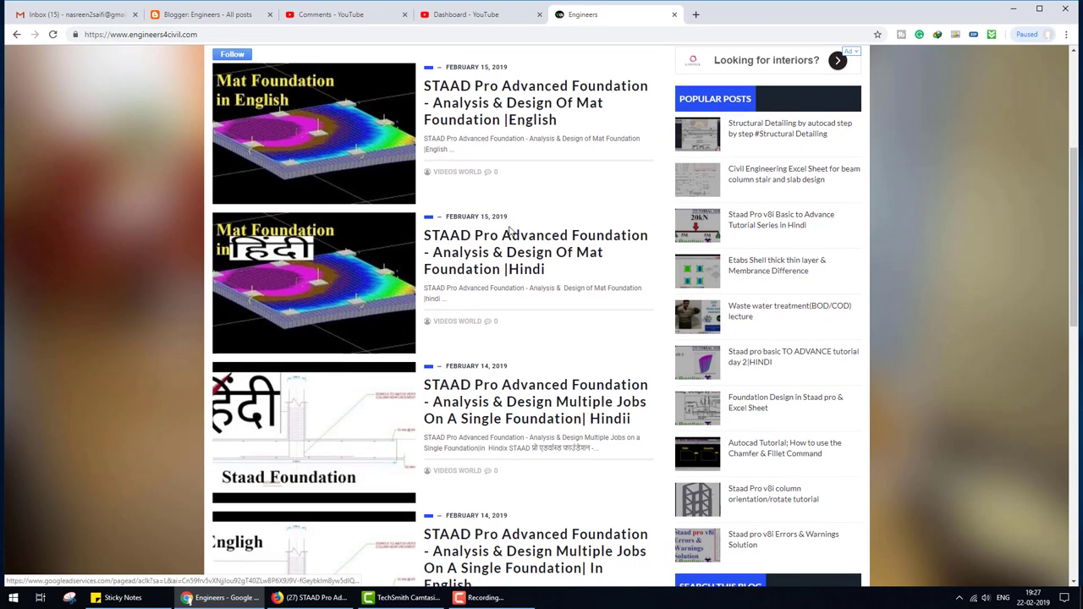
{"action": "scroll", "coordinate": [381, 186], "scroll_direction": "up", "scroll_amount": 3}
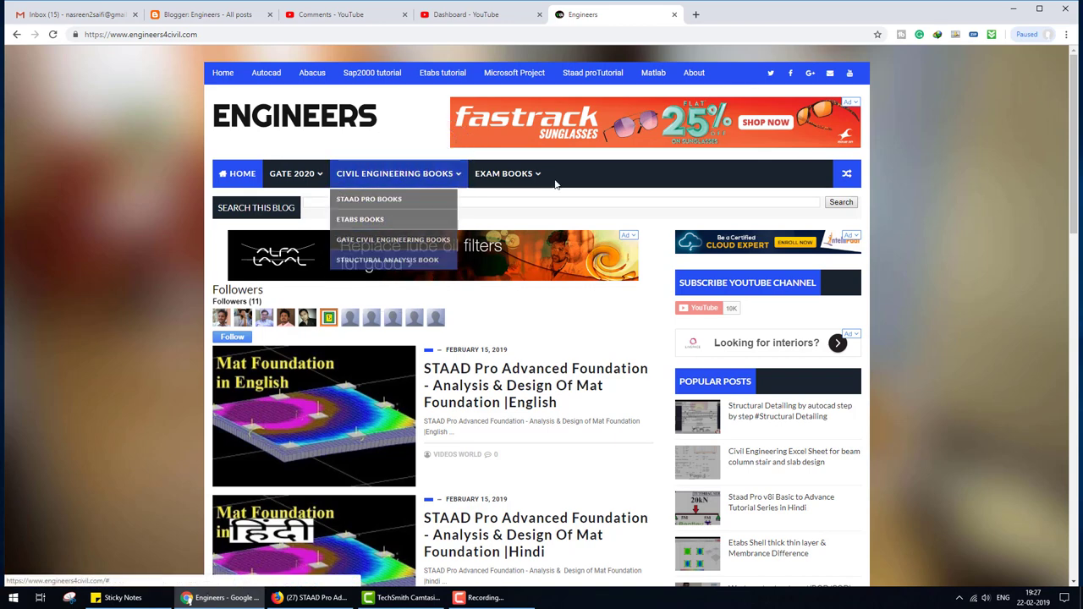
{"action": "mouse_move", "coordinate": [398, 174]}
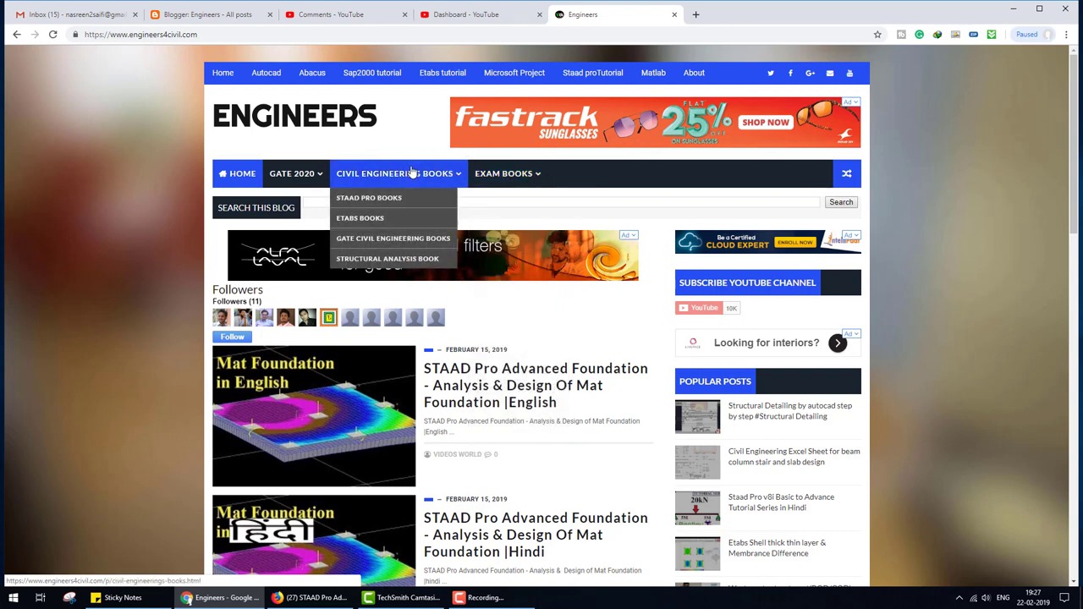
{"action": "left_click", "coordinate": [373, 204]}
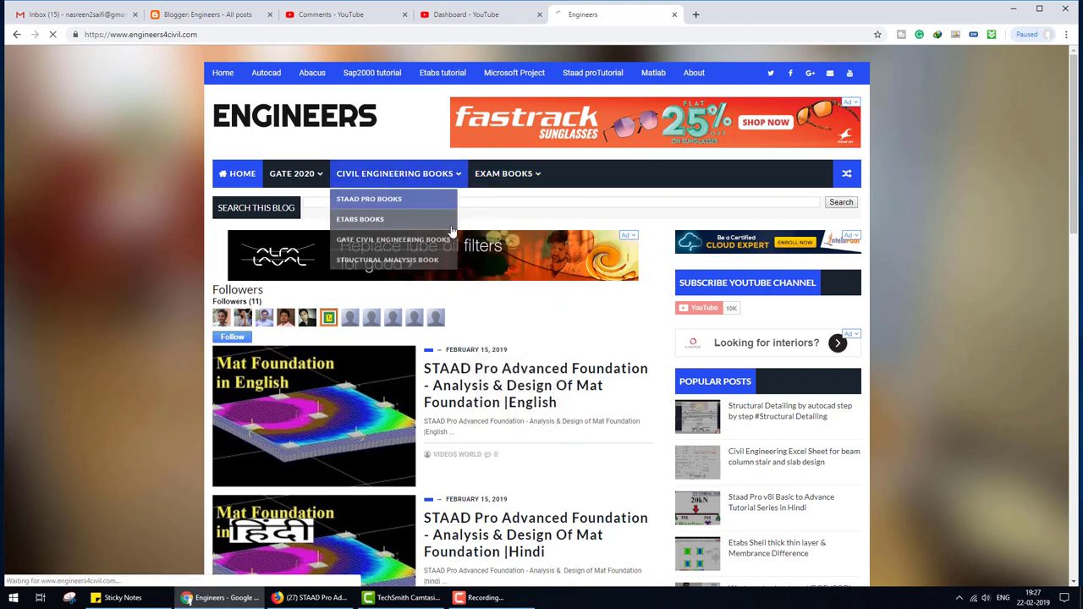
{"action": "scroll", "coordinate": [495, 224], "scroll_direction": "down", "scroll_amount": 2}
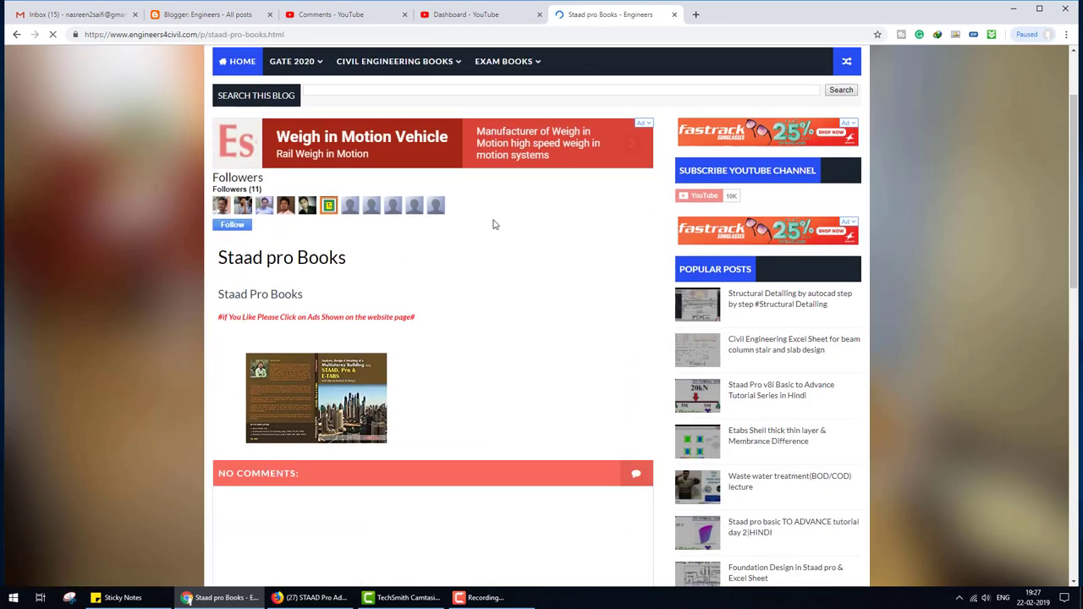
{"action": "scroll", "coordinate": [495, 224], "scroll_direction": "down", "scroll_amount": 2}
{"action": "scroll", "coordinate": [513, 207], "scroll_direction": "down", "scroll_amount": 2}
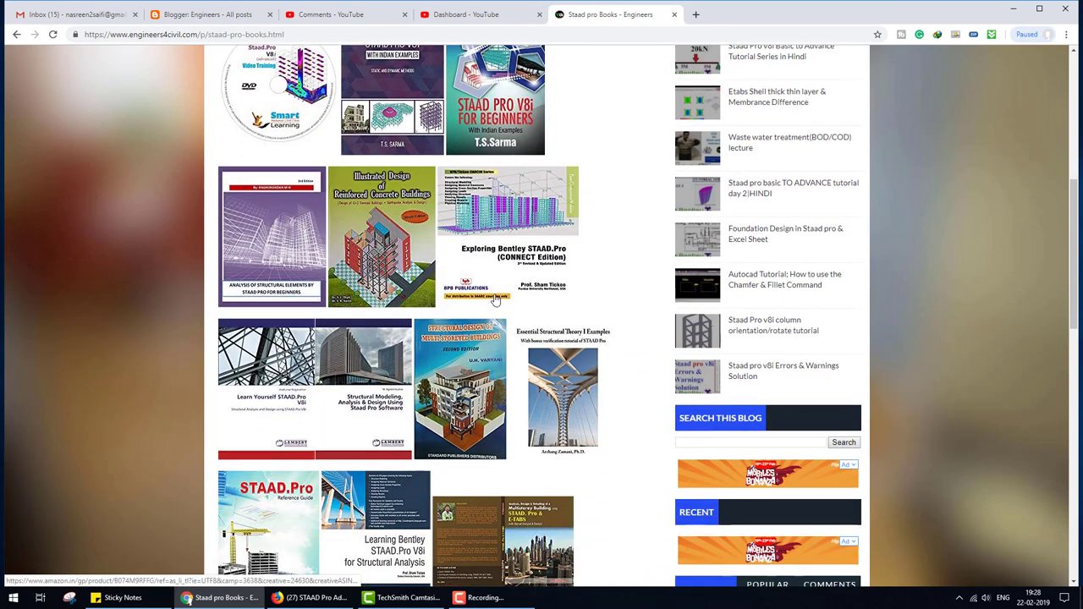
{"action": "scroll", "coordinate": [478, 307], "scroll_direction": "up", "scroll_amount": 4}
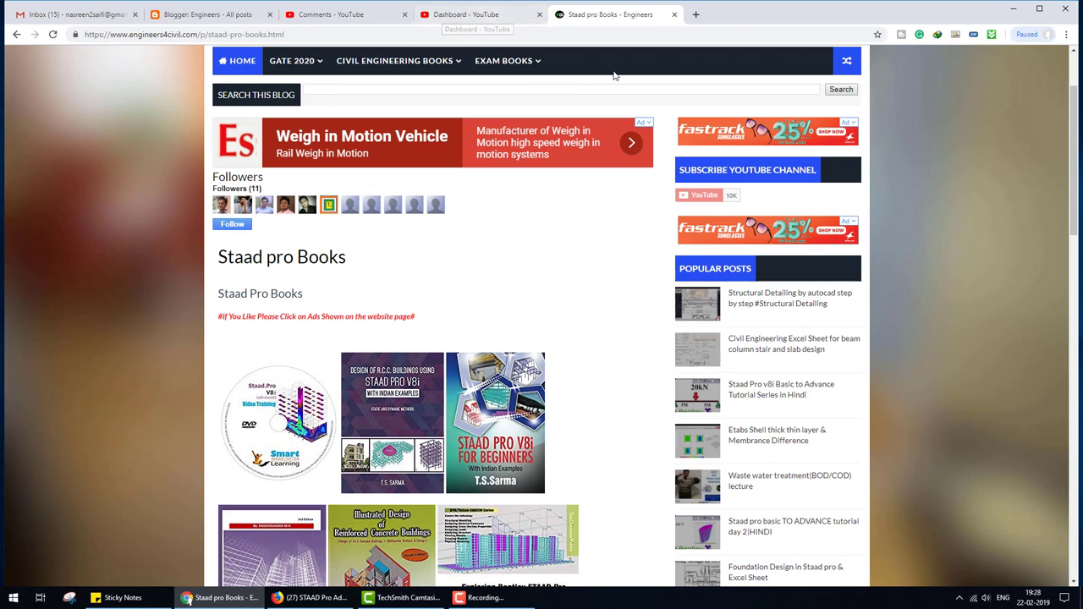
Launch STAAD.Pro V8i and create a new Space model in metres and kilonewtons.
{"action": "left_click", "coordinate": [1080, 597]}
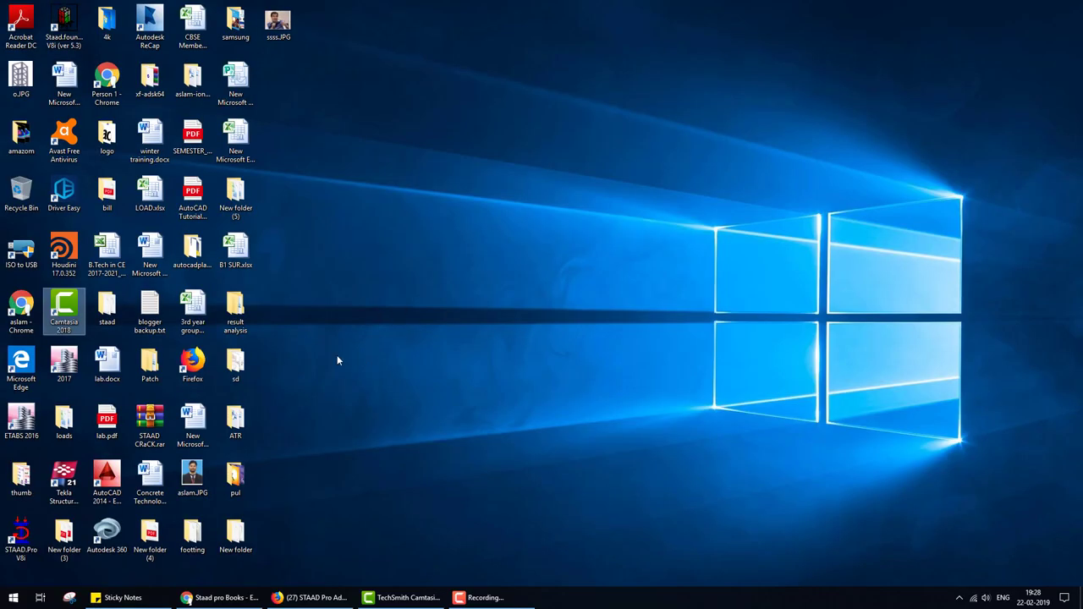
{"action": "double_click", "coordinate": [21, 534]}
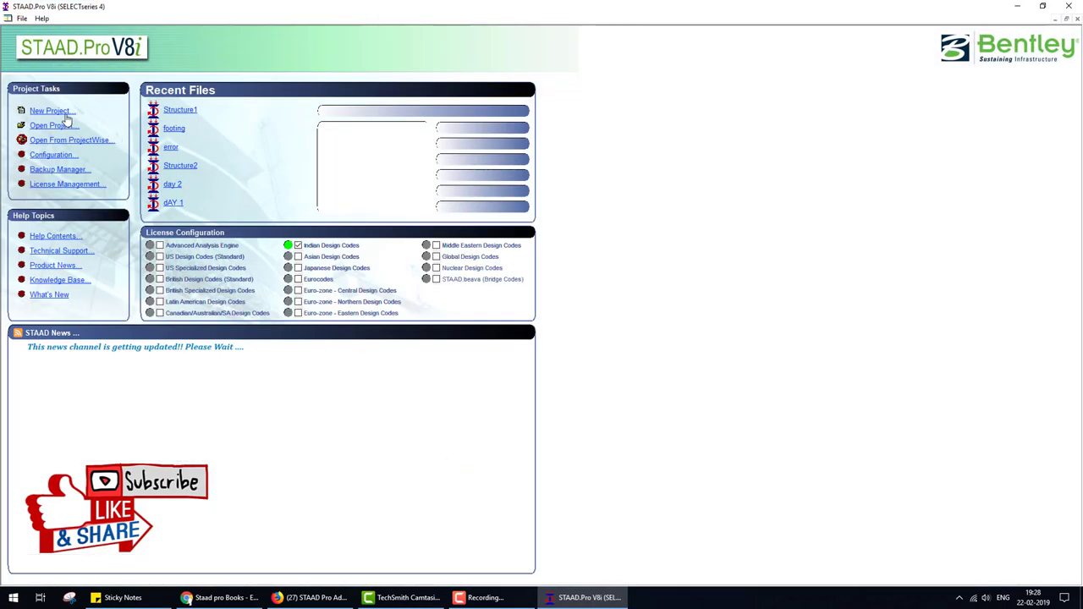
{"action": "left_click", "coordinate": [64, 112]}
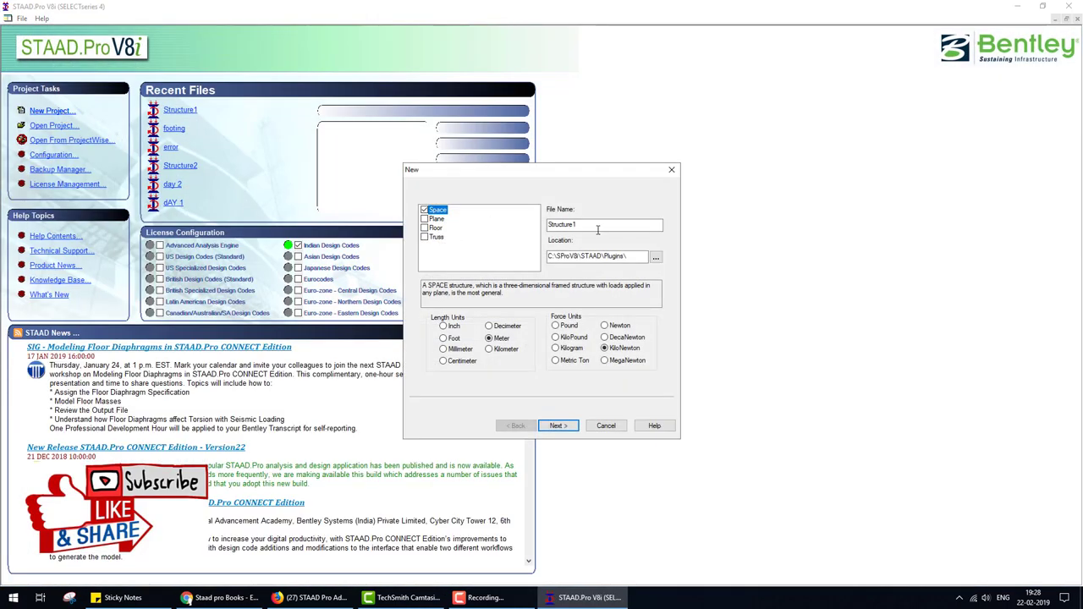
{"action": "left_click", "coordinate": [564, 427]}
{"action": "left_click", "coordinate": [565, 332]}
{"action": "left_click", "coordinate": [559, 425]}
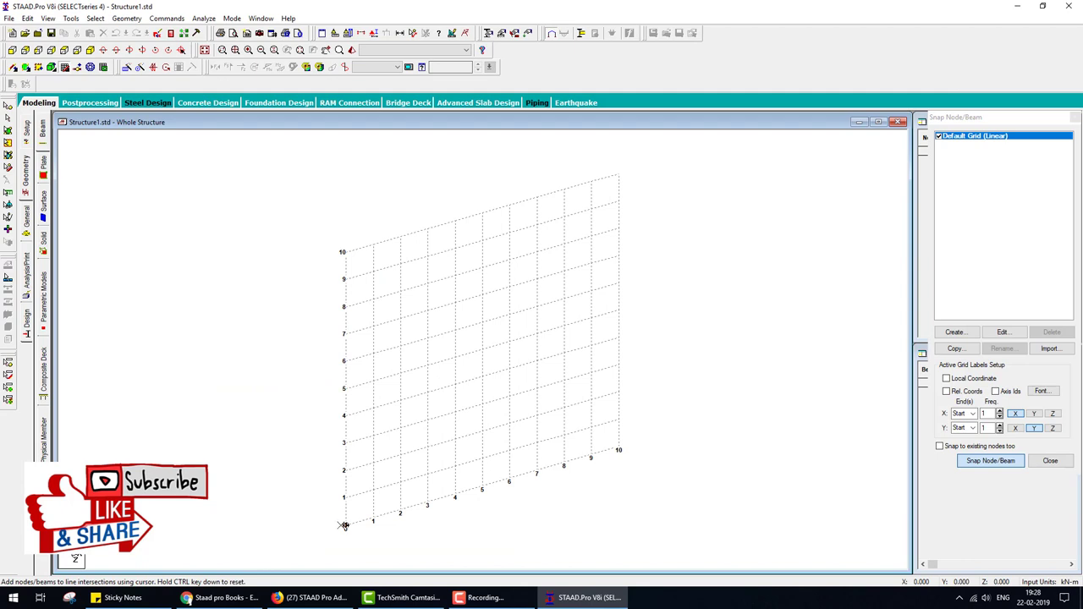
Draw a 10 m column up from the origin and a 10 m beam across its top.
{"action": "left_click", "coordinate": [344, 526]}
{"action": "left_click", "coordinate": [340, 254]}
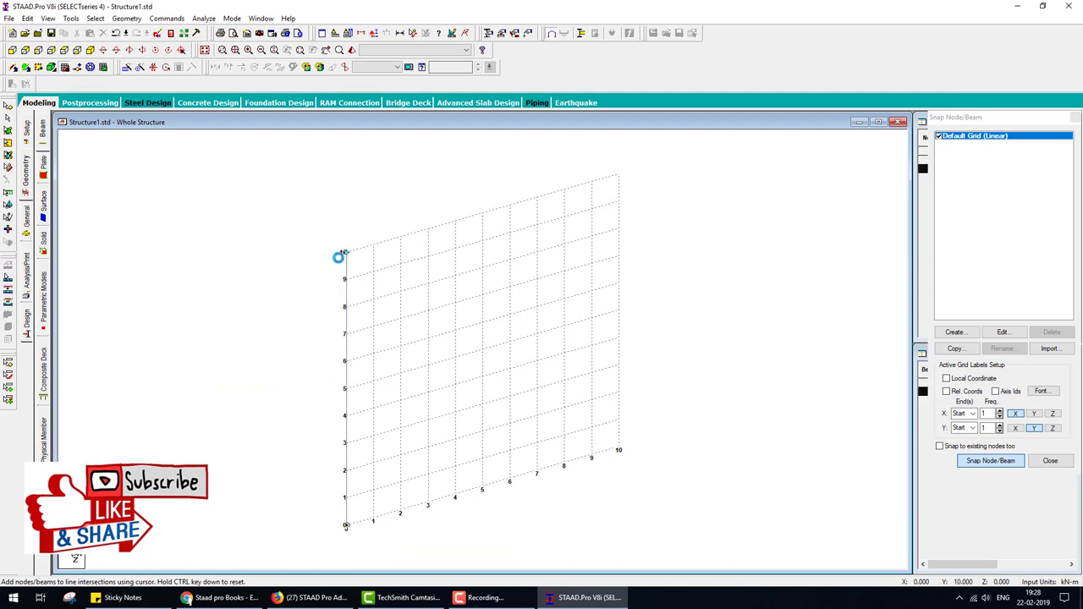
{"action": "left_click", "coordinate": [621, 183]}
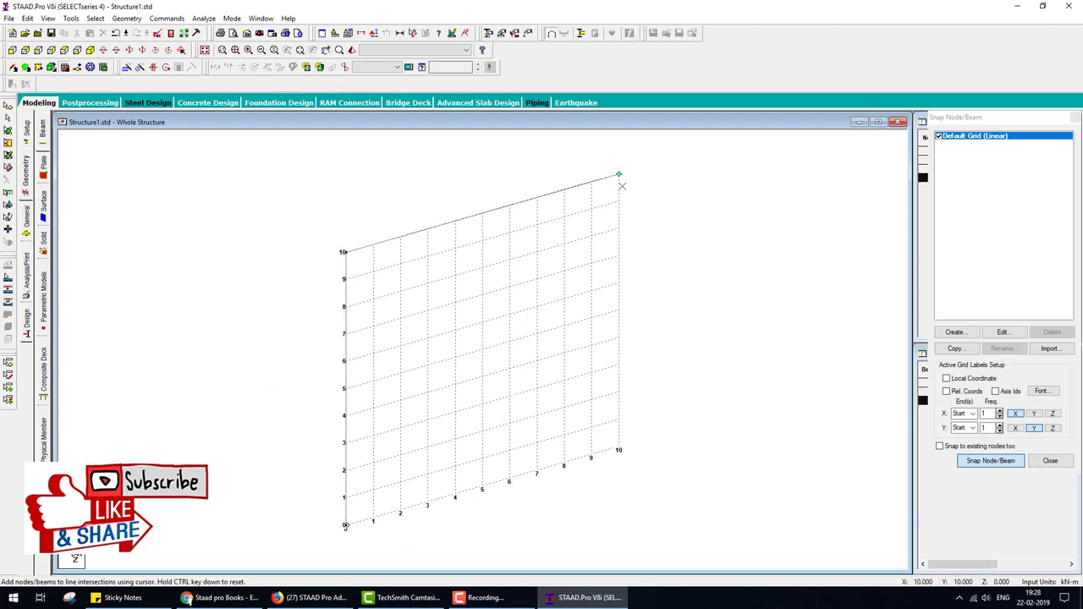
{"action": "left_click", "coordinate": [1074, 118]}
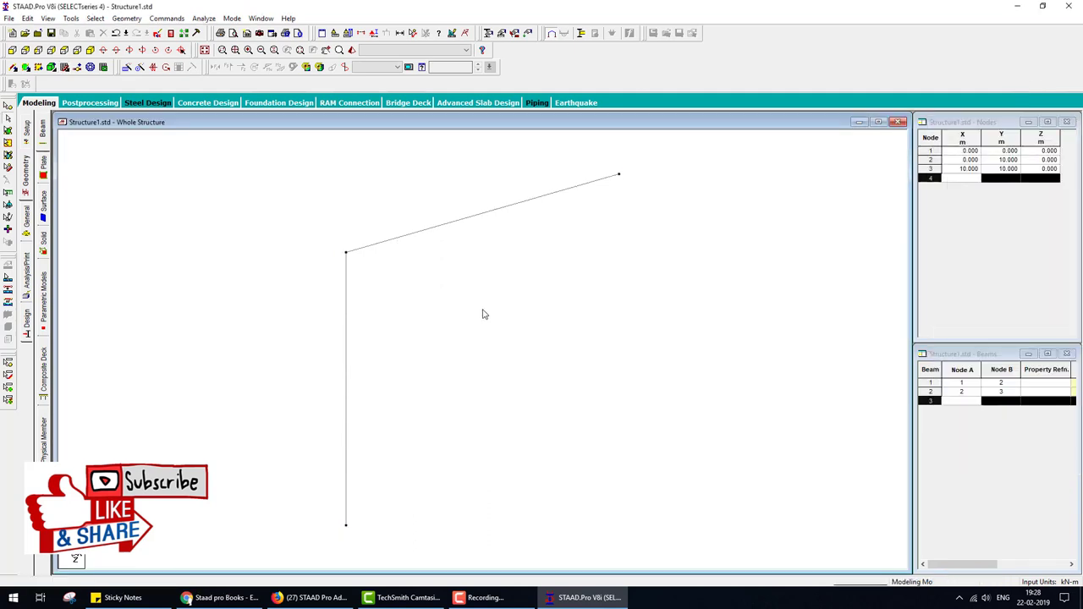
Switch to front view and go to the General Support page.
{"action": "left_click", "coordinate": [12, 50]}
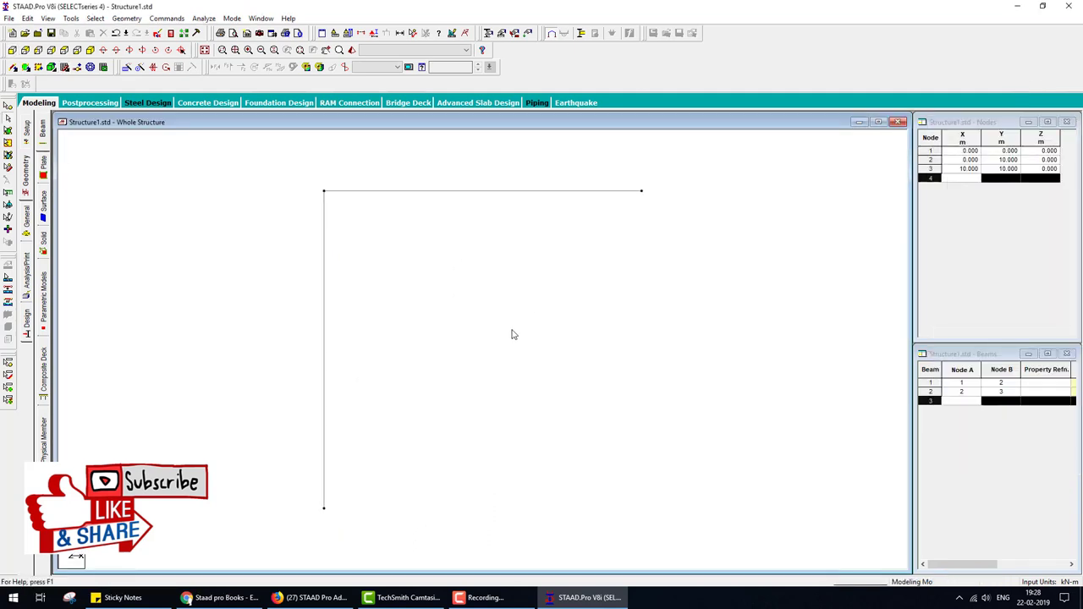
{"action": "left_click", "coordinate": [26, 222]}
{"action": "left_click", "coordinate": [42, 212]}
Create a fixed support and assign it to node 1 at the column base.
{"action": "left_click", "coordinate": [1007, 481]}
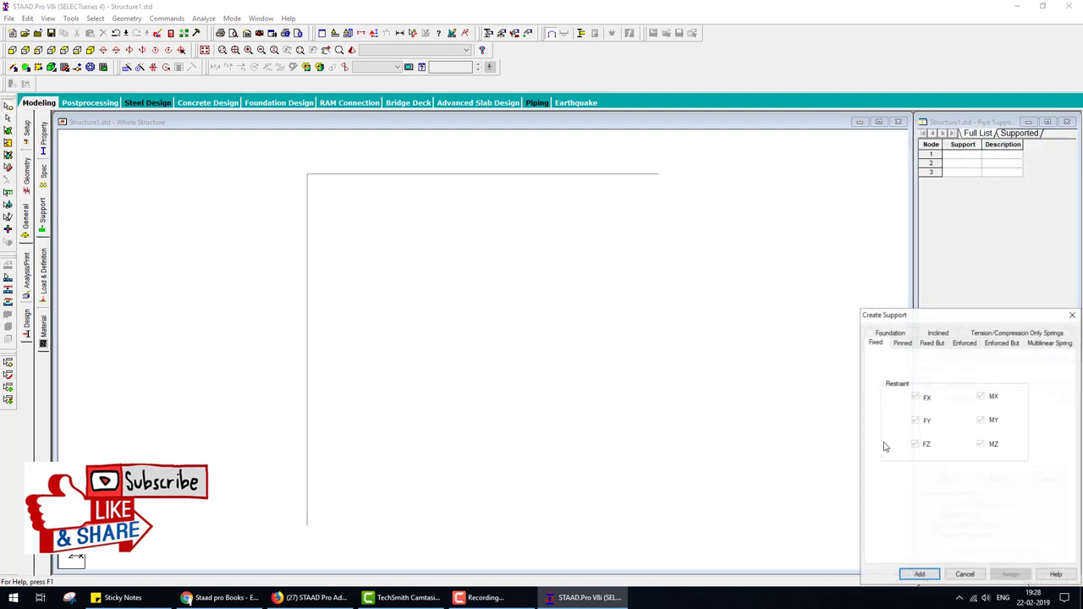
{"action": "left_click", "coordinate": [920, 573]}
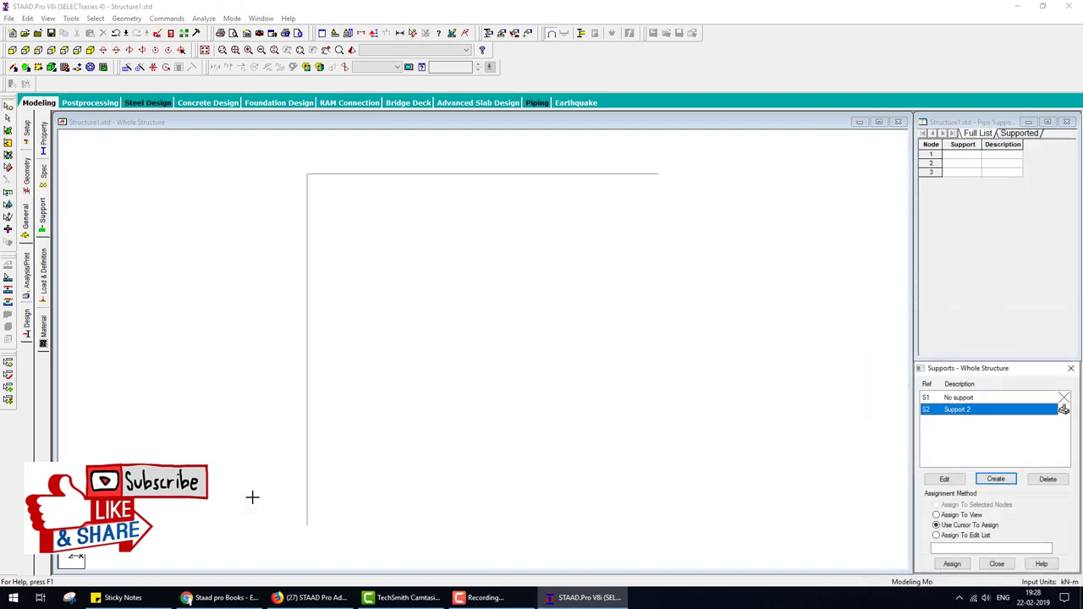
{"action": "left_click", "coordinate": [307, 524]}
{"action": "left_click", "coordinate": [953, 564]}
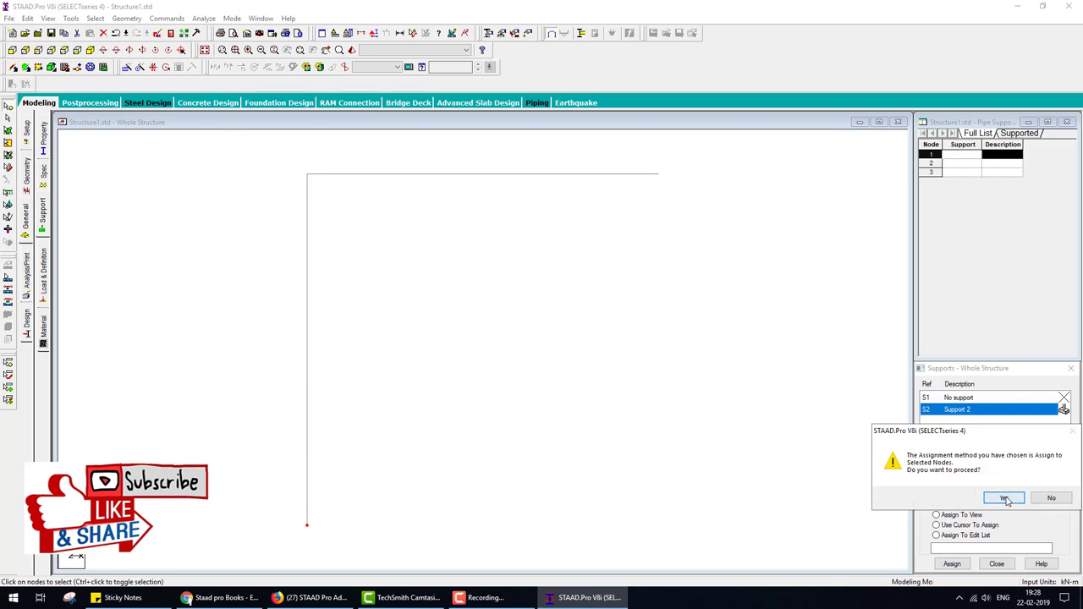
{"action": "left_click", "coordinate": [1002, 498]}
Define a 0.60 x 0.60 m rectangular concrete section and assign it to both members.
{"action": "left_click", "coordinate": [43, 150]}
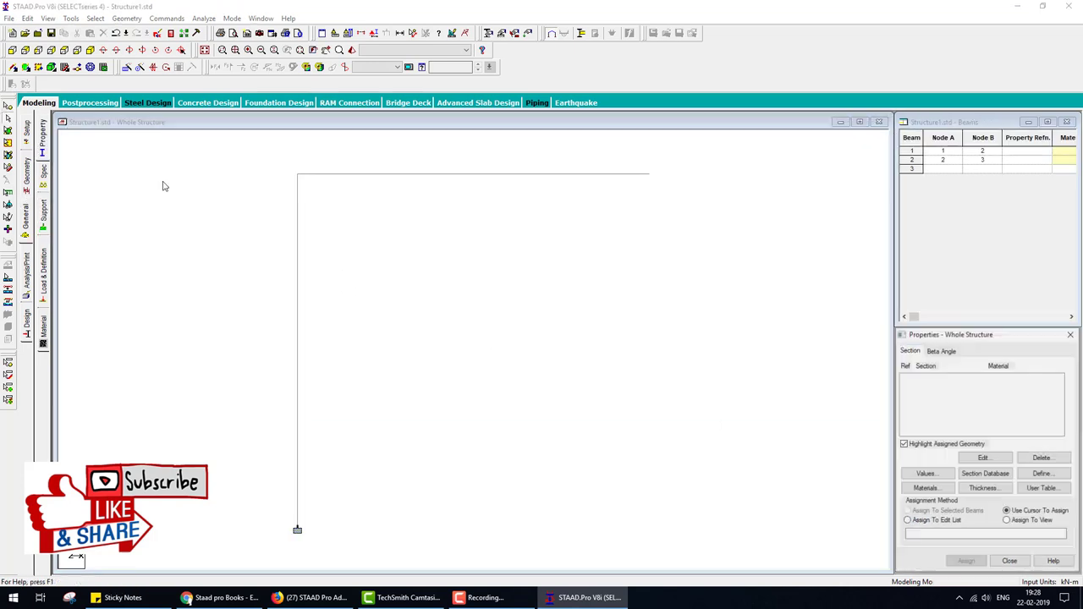
{"action": "left_click", "coordinate": [1041, 474]}
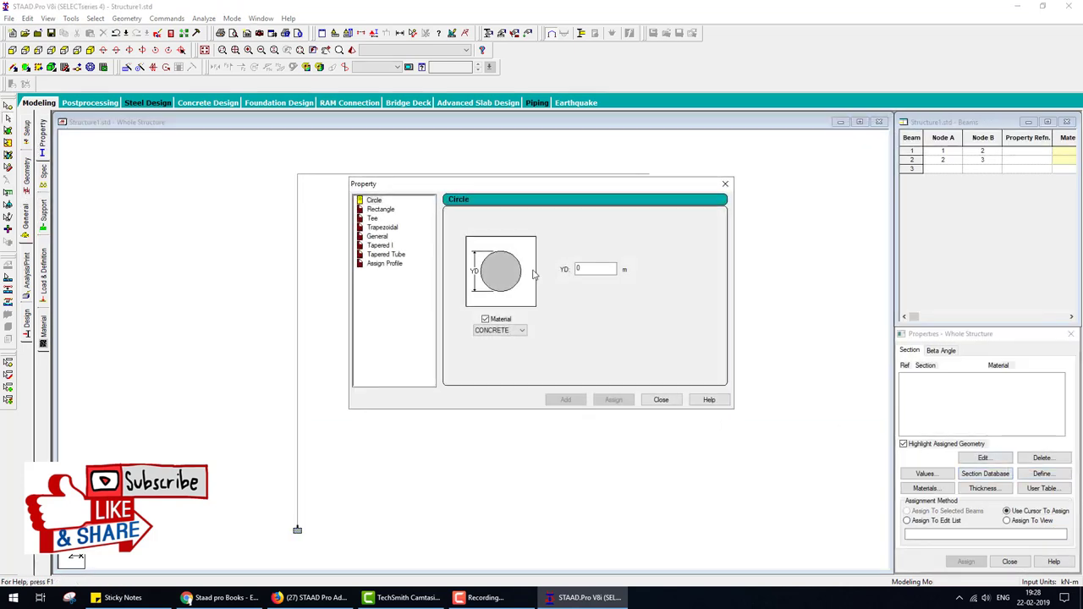
{"action": "left_click", "coordinate": [386, 209]}
{"action": "left_click", "coordinate": [605, 261]}
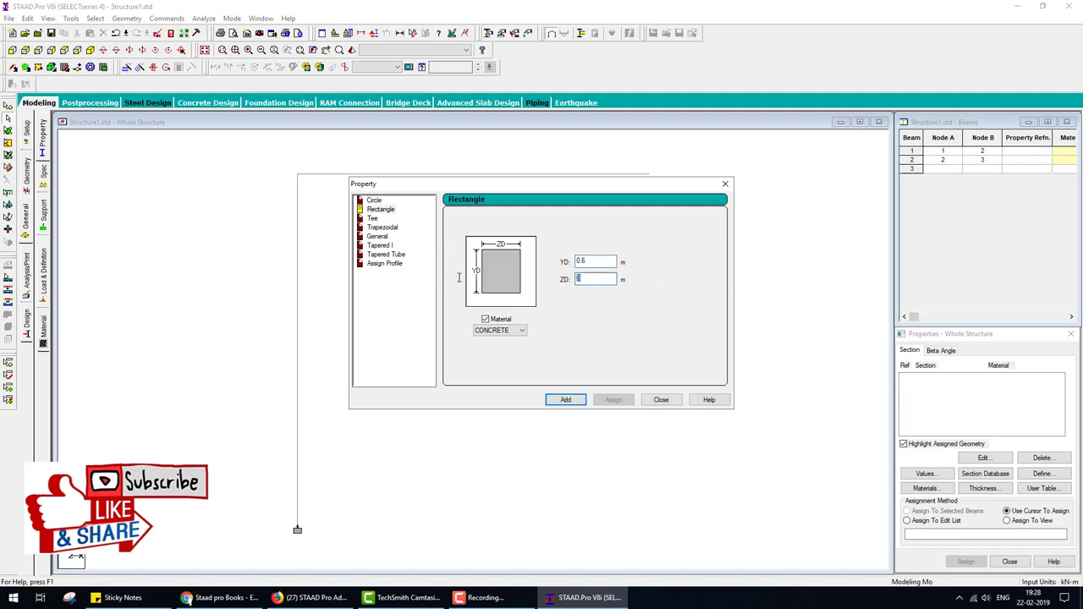
{"action": "left_click", "coordinate": [567, 400]}
{"action": "left_click", "coordinate": [661, 399]}
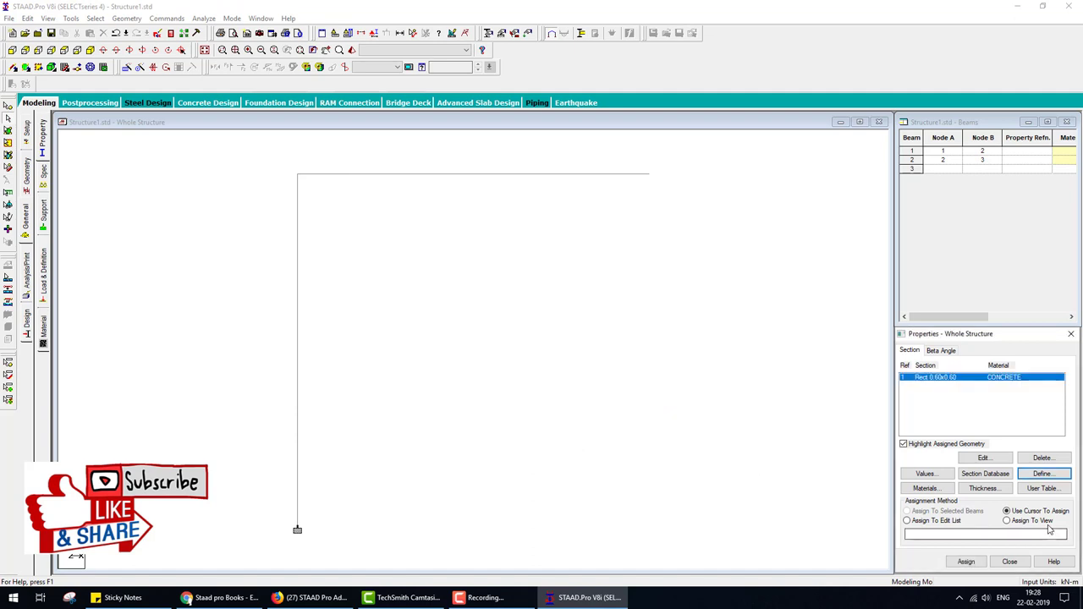
{"action": "left_click", "coordinate": [1007, 521]}
{"action": "left_click", "coordinate": [967, 562]}
{"action": "left_click", "coordinate": [1003, 481]}
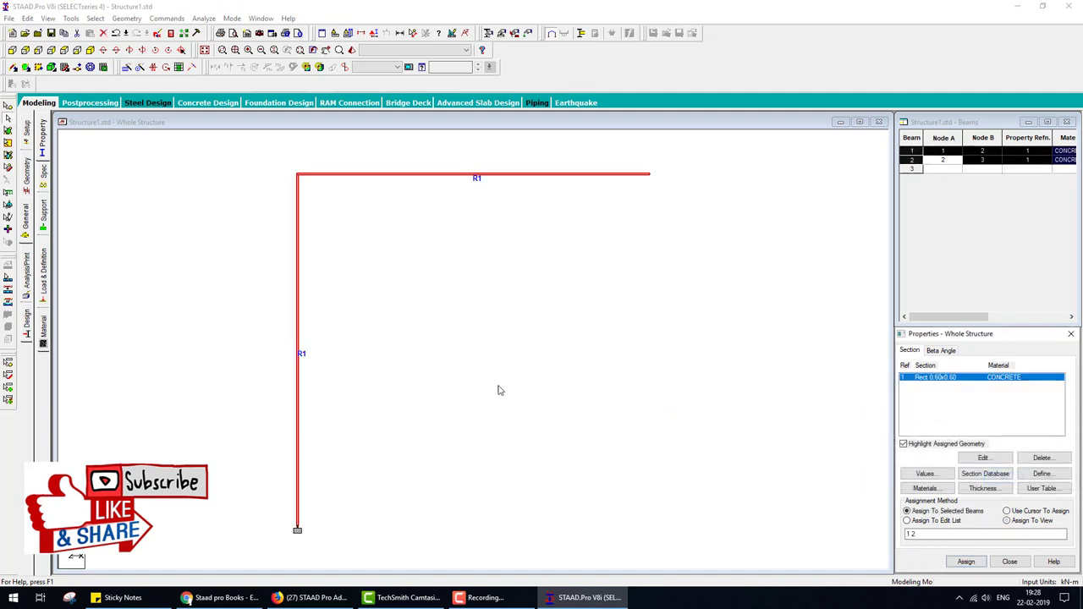
{"action": "left_click", "coordinate": [406, 362]}
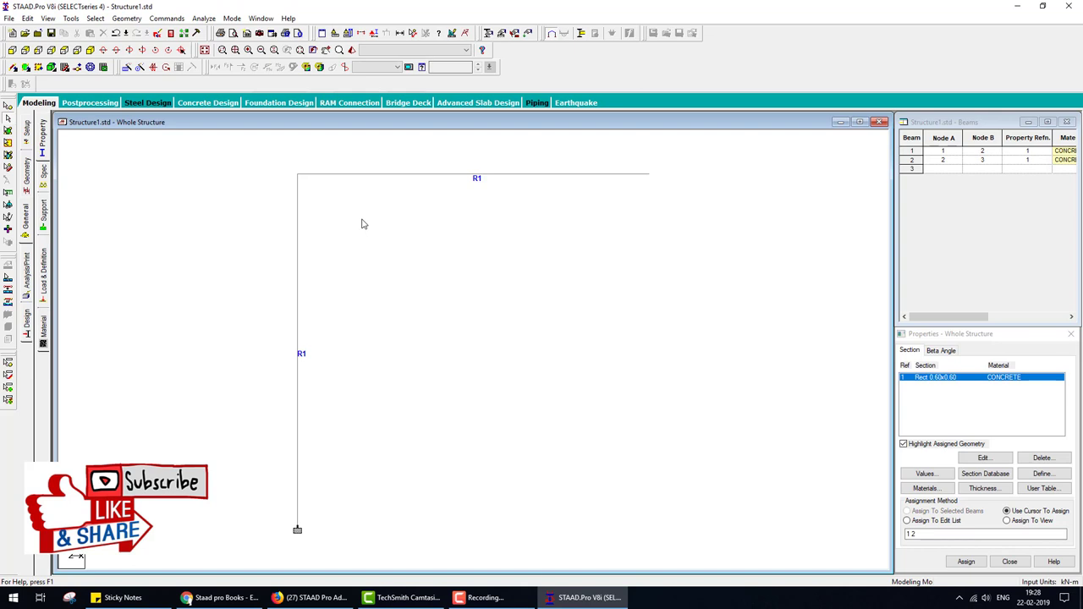
Bring up a 3D rendered view of the frame and turn it to front elevation.
{"action": "left_click", "coordinate": [352, 51]}
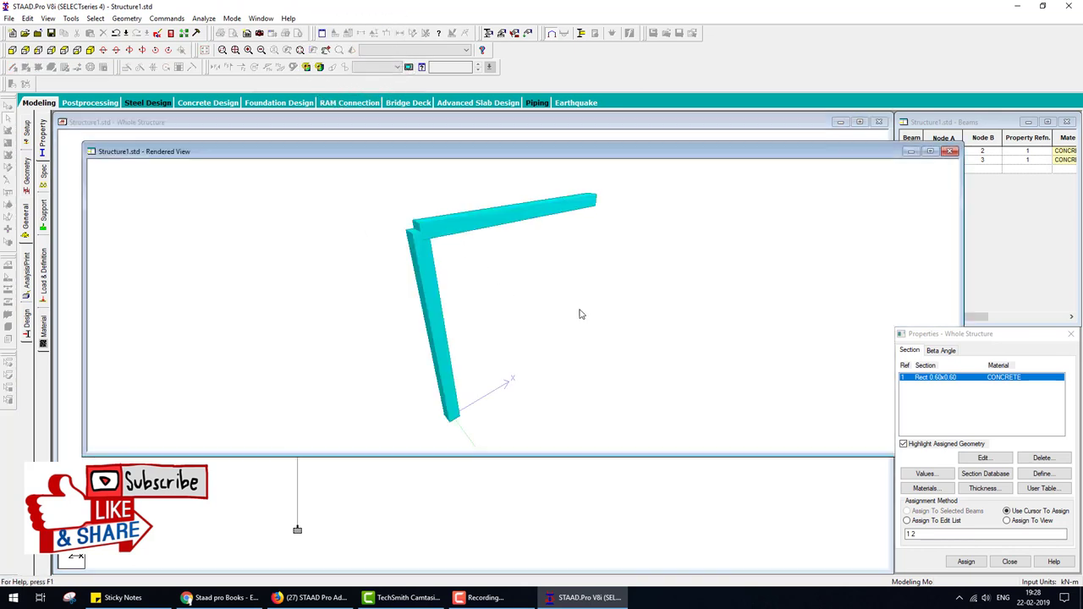
{"action": "mouse_move", "coordinate": [580, 315]}
{"action": "left_mouse_down"}
{"action": "mouse_move", "coordinate": [471, 327]}
{"action": "mouse_move", "coordinate": [476, 295]}
{"action": "mouse_move", "coordinate": [537, 356]}
{"action": "mouse_move", "coordinate": [614, 355]}
{"action": "mouse_move", "coordinate": [611, 333]}
{"action": "mouse_move", "coordinate": [581, 338]}
{"action": "left_mouse_up"}
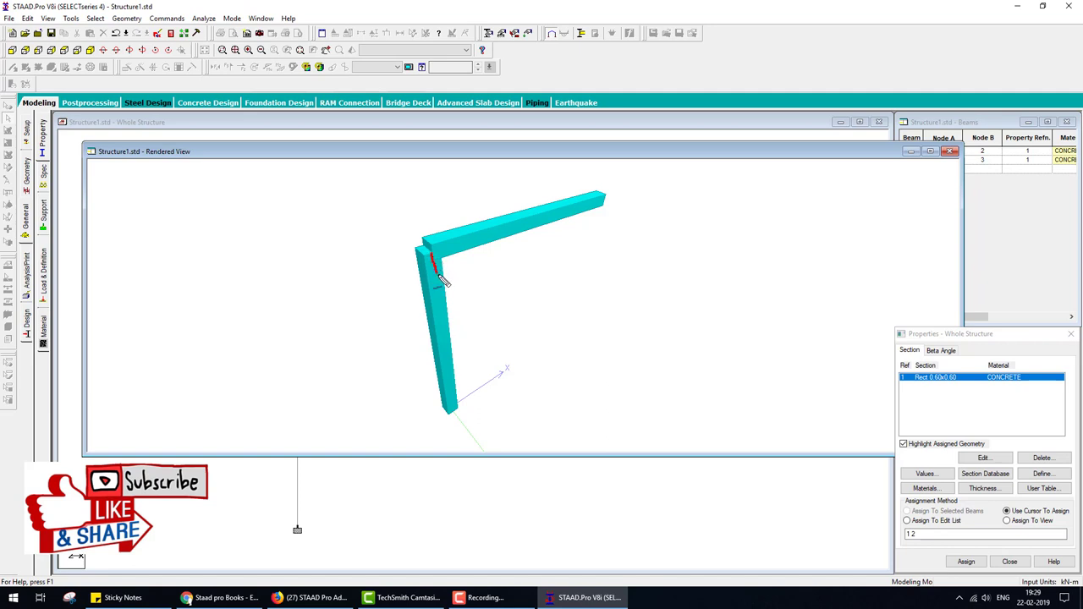
{"action": "left_click_drag", "start_coordinate": [439, 276], "coordinate": [439, 291]}
{"action": "key", "text": "Escape"}
{"action": "left_click", "coordinate": [16, 53]}
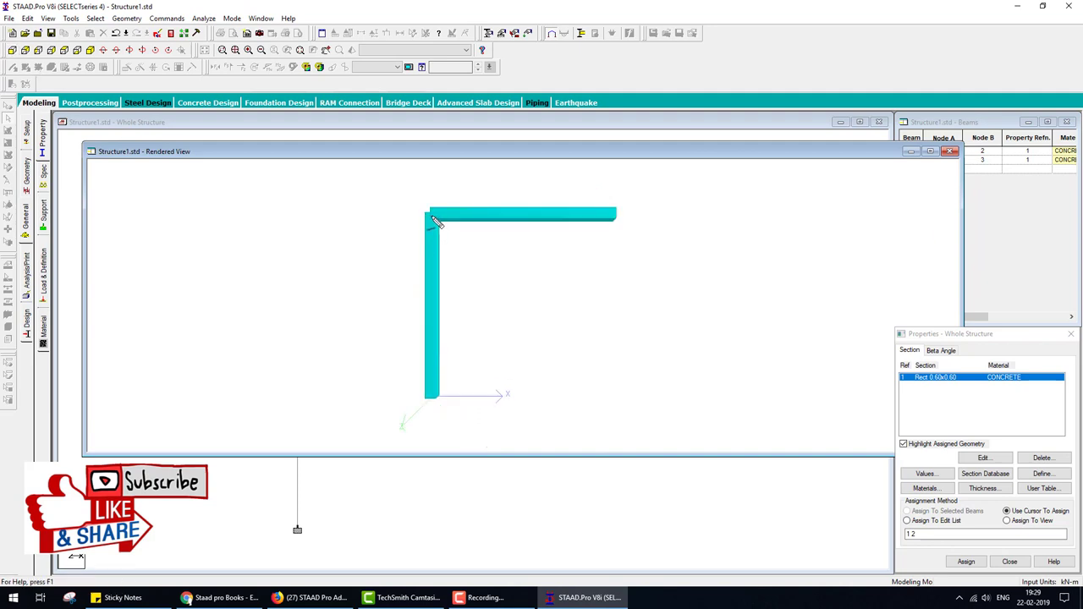
Sketch freehand marks at the column-beam joint, then clear the annotations.
{"action": "left_click_drag", "start_coordinate": [432, 219], "coordinate": [428, 398]}
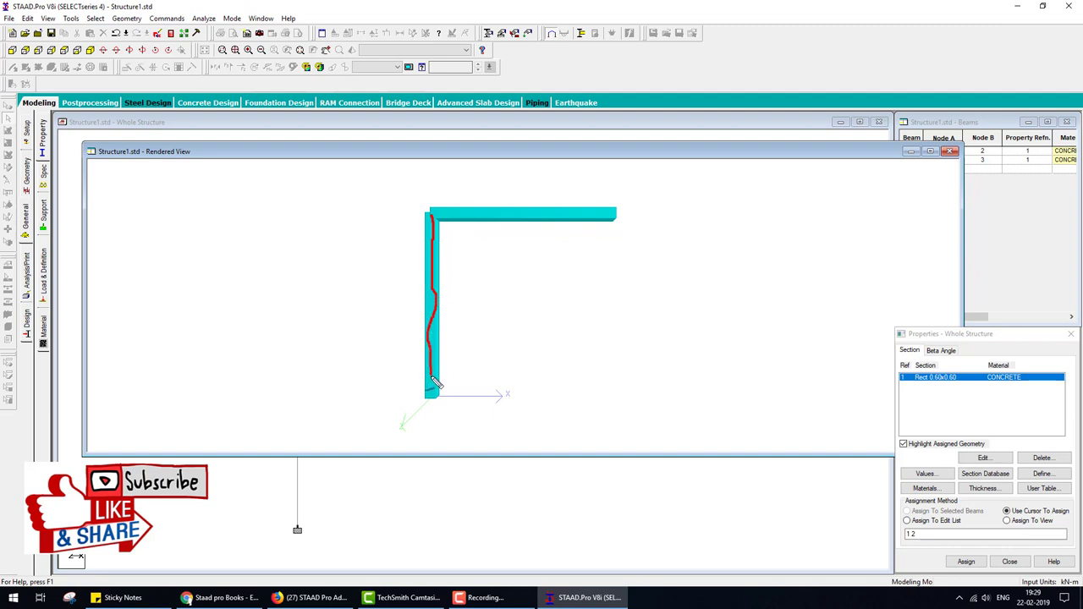
{"action": "key", "text": "Escape"}
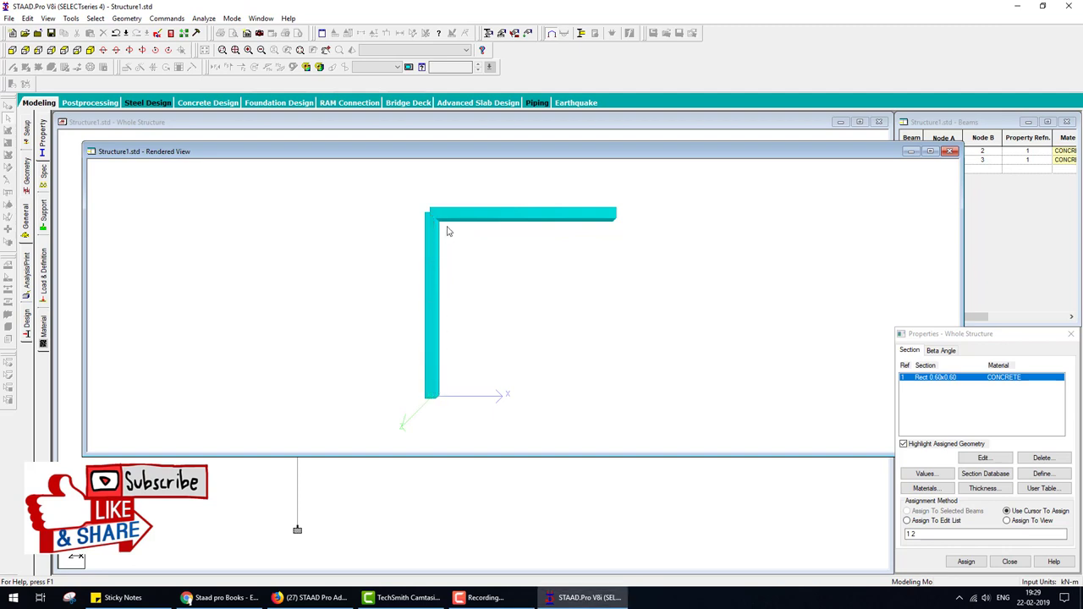
{"action": "key", "text": "ctrl+2"}
{"action": "mouse_move", "coordinate": [431, 234]}
{"action": "left_mouse_down"}
{"action": "mouse_move", "coordinate": [433, 218]}
{"action": "mouse_move", "coordinate": [468, 222]}
{"action": "left_mouse_up"}
{"action": "mouse_move", "coordinate": [385, 283]}
{"action": "left_mouse_down"}
{"action": "mouse_move", "coordinate": [421, 288]}
{"action": "mouse_move", "coordinate": [413, 302]}
{"action": "mouse_move", "coordinate": [507, 290]}
{"action": "left_mouse_up"}
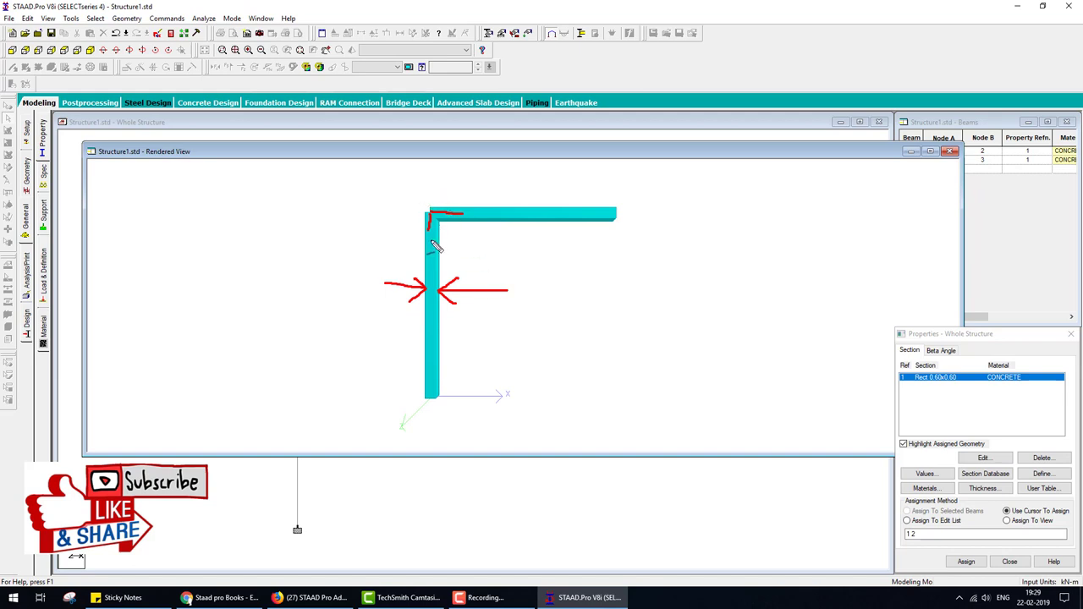
{"action": "mouse_move", "coordinate": [431, 249]}
{"action": "left_mouse_down"}
{"action": "mouse_move", "coordinate": [396, 247]}
{"action": "mouse_move", "coordinate": [467, 245]}
{"action": "mouse_move", "coordinate": [437, 252]}
{"action": "left_mouse_up"}
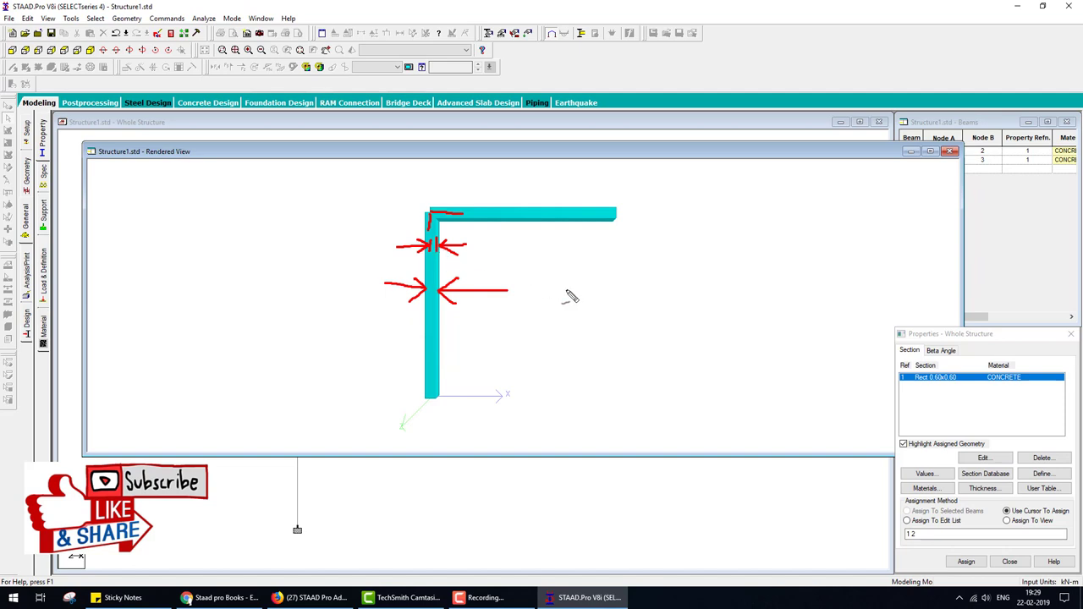
{"action": "right_click", "coordinate": [568, 295]}
Close the rendered view and create primary load case 1 of type Dead titled 'dead'.
{"action": "left_click", "coordinate": [950, 152]}
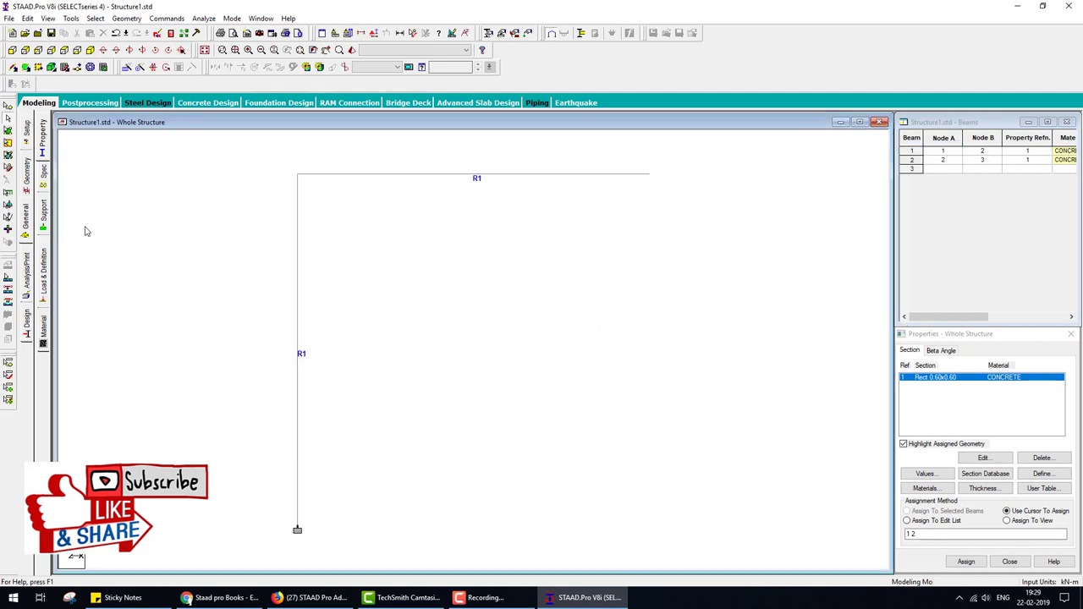
{"action": "left_click", "coordinate": [44, 269]}
{"action": "left_click", "coordinate": [950, 142]}
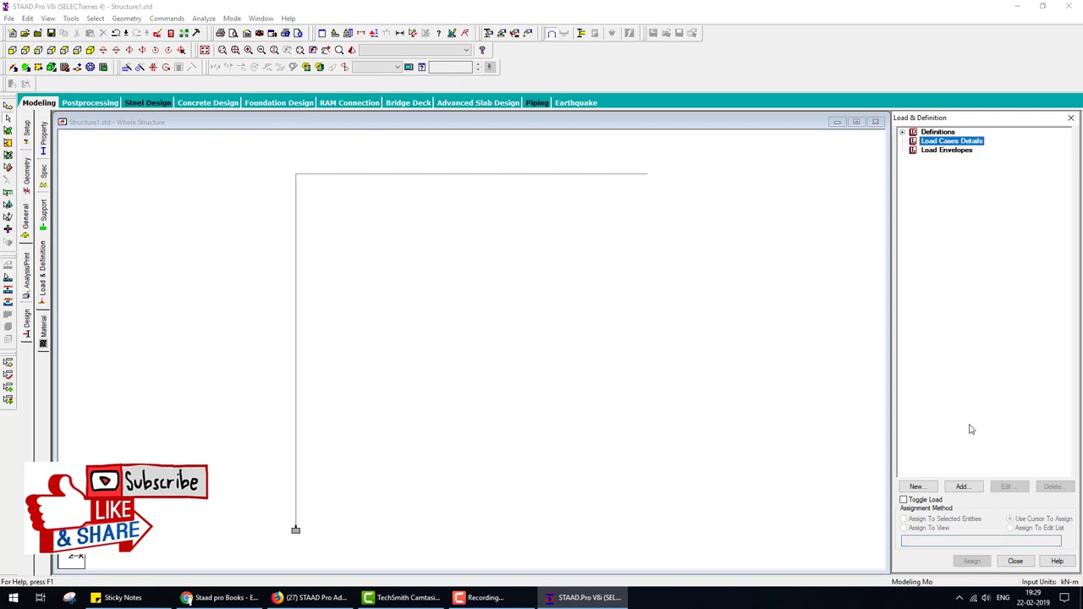
{"action": "left_click", "coordinate": [963, 487]}
{"action": "left_click", "coordinate": [595, 234]}
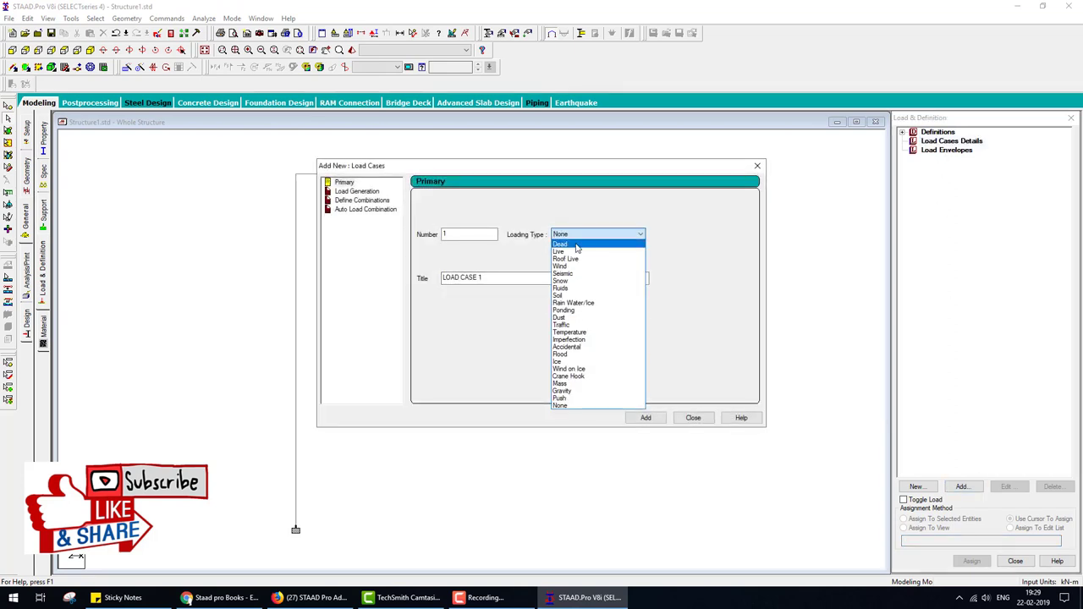
{"action": "left_click", "coordinate": [563, 243]}
{"action": "triple_click", "coordinate": [508, 280]}
{"action": "type", "text": "dead"}
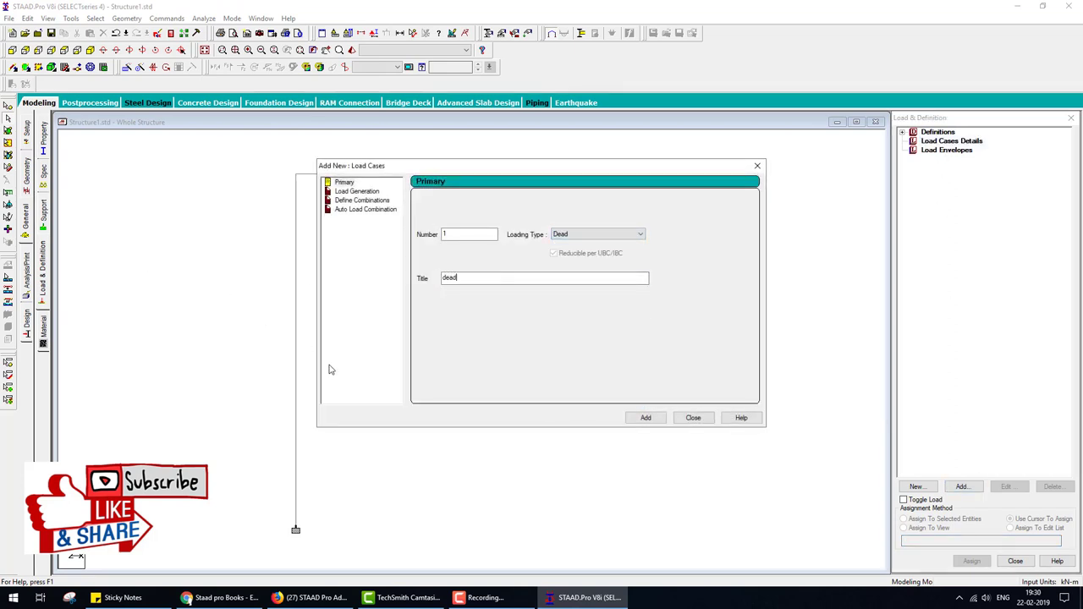
{"action": "left_click", "coordinate": [641, 419]}
{"action": "left_click", "coordinate": [694, 418]}
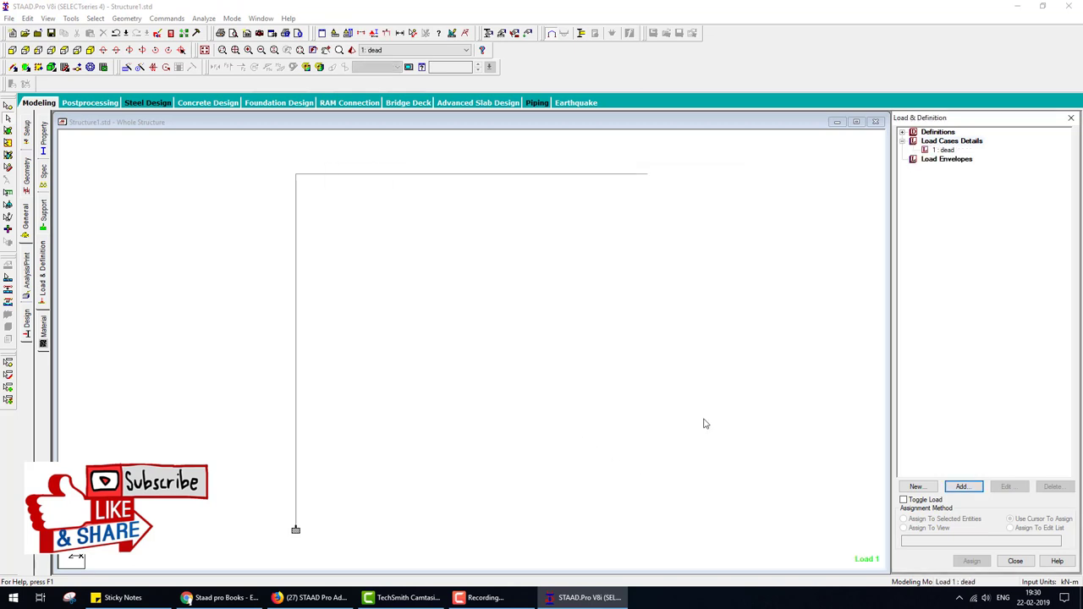
Add a self-weight load in Y with factor -1 to the dead case and assign it to both members.
{"action": "left_click", "coordinate": [944, 150]}
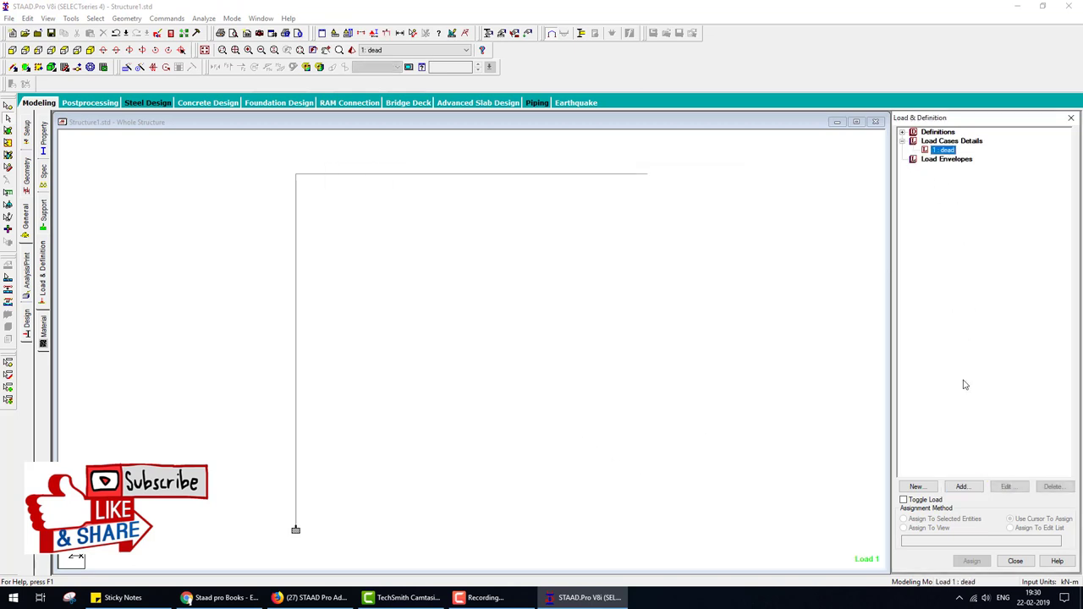
{"action": "left_click", "coordinate": [971, 490]}
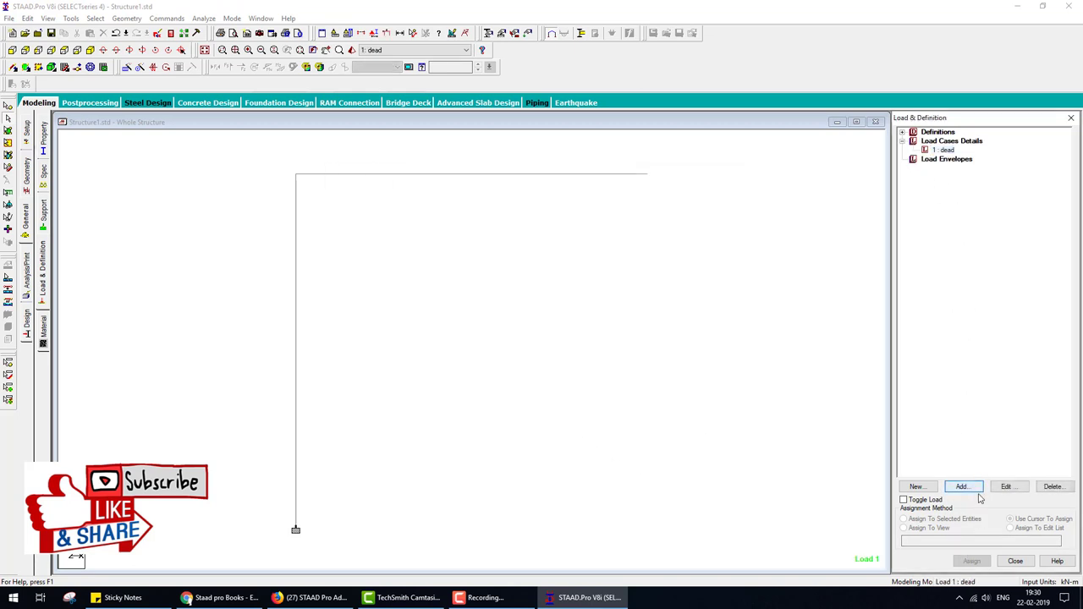
{"action": "left_click", "coordinate": [695, 468]}
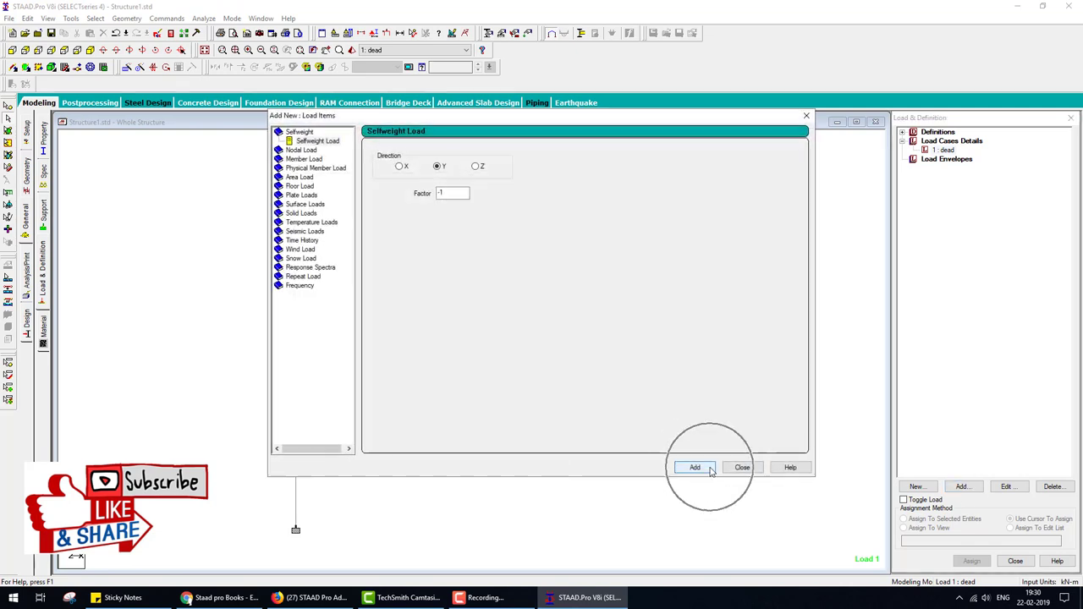
{"action": "left_click", "coordinate": [740, 467]}
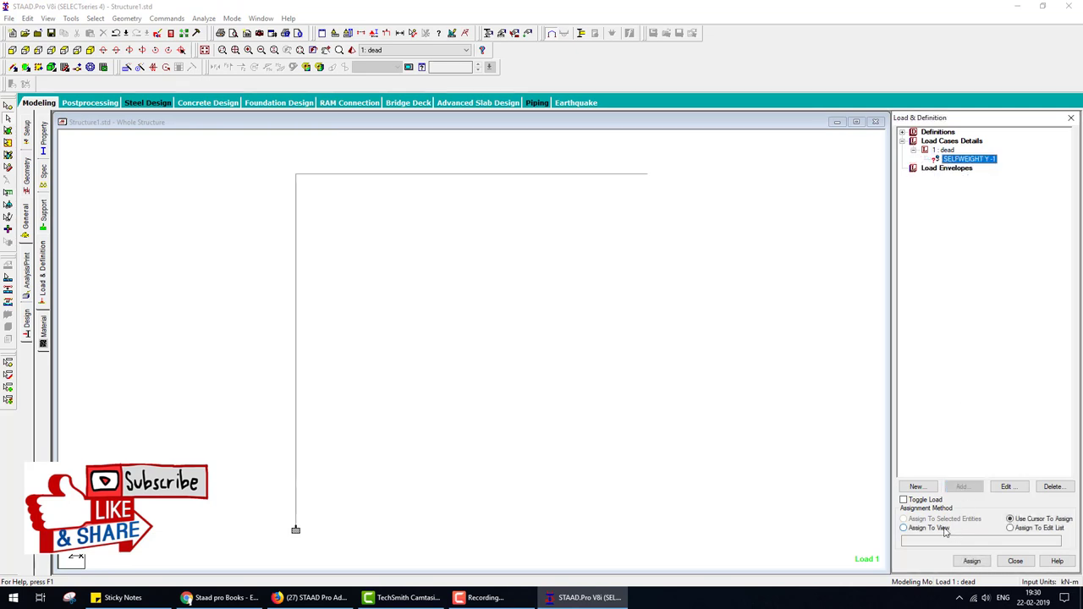
{"action": "left_click", "coordinate": [931, 528]}
{"action": "left_click", "coordinate": [971, 561]}
{"action": "left_click", "coordinate": [994, 372]}
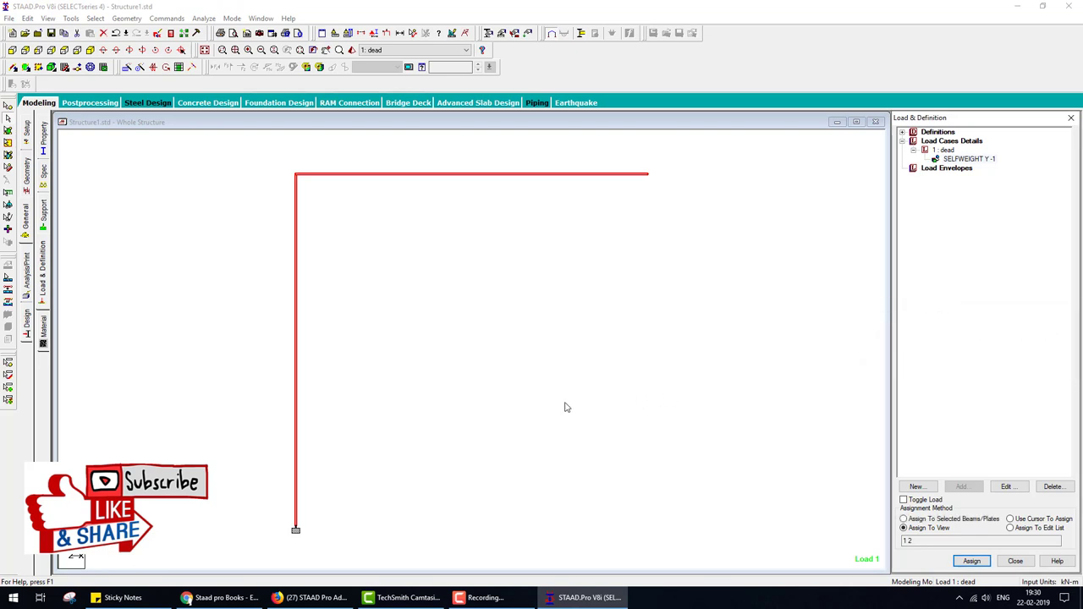
{"action": "left_click", "coordinate": [564, 407]}
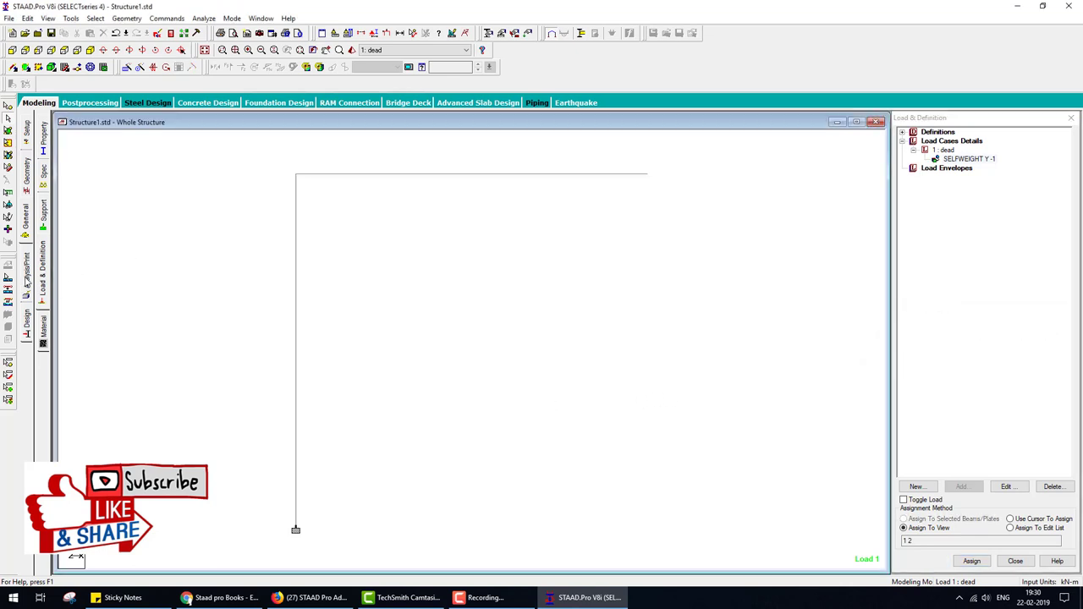
{"action": "left_click", "coordinate": [26, 282]}
Add PERFORM ANALYSIS PRINT ALL, save, and run the analysis to completion with no errors.
{"action": "left_click", "coordinate": [487, 328]}
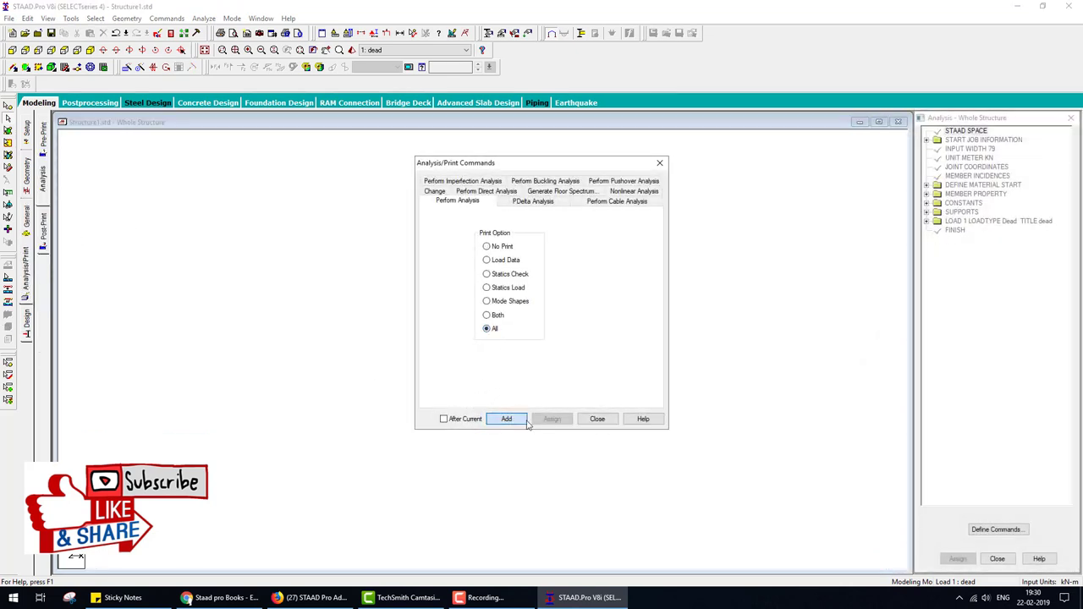
{"action": "left_click", "coordinate": [525, 423]}
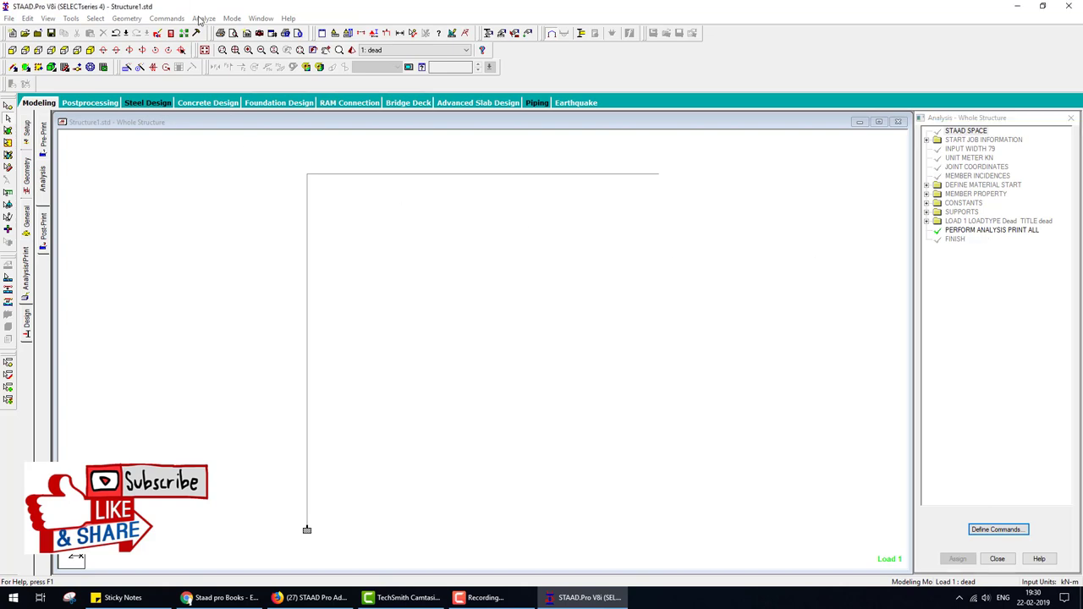
{"action": "left_click", "coordinate": [203, 18]}
{"action": "left_click", "coordinate": [224, 30]}
{"action": "left_click", "coordinate": [467, 320]}
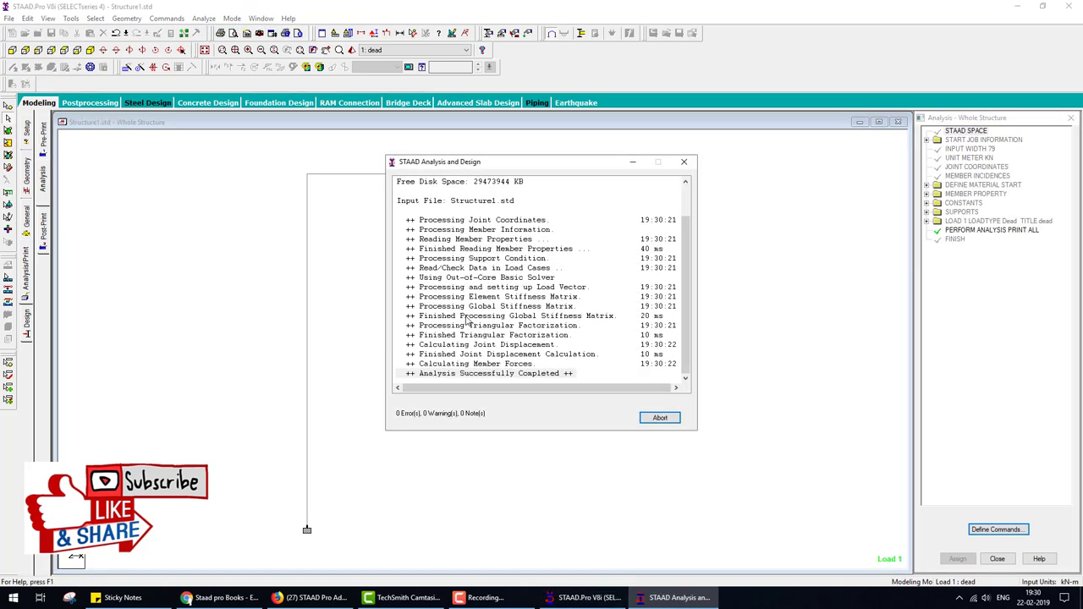
{"action": "left_click", "coordinate": [652, 418]}
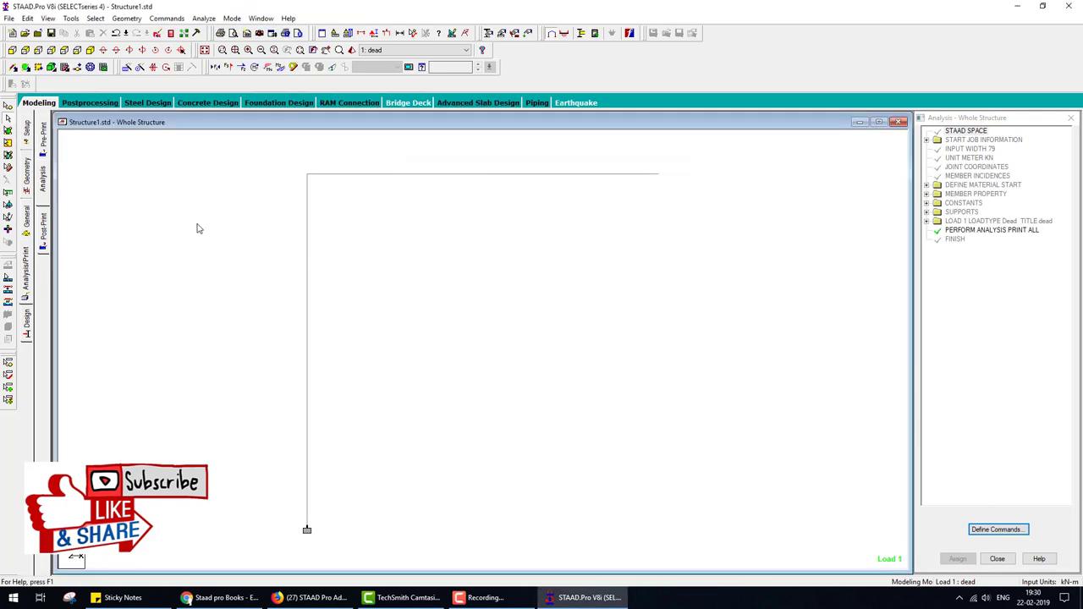
Show the 3D rendered frame from the front and outline the top beam in red.
{"action": "left_click", "coordinate": [352, 51]}
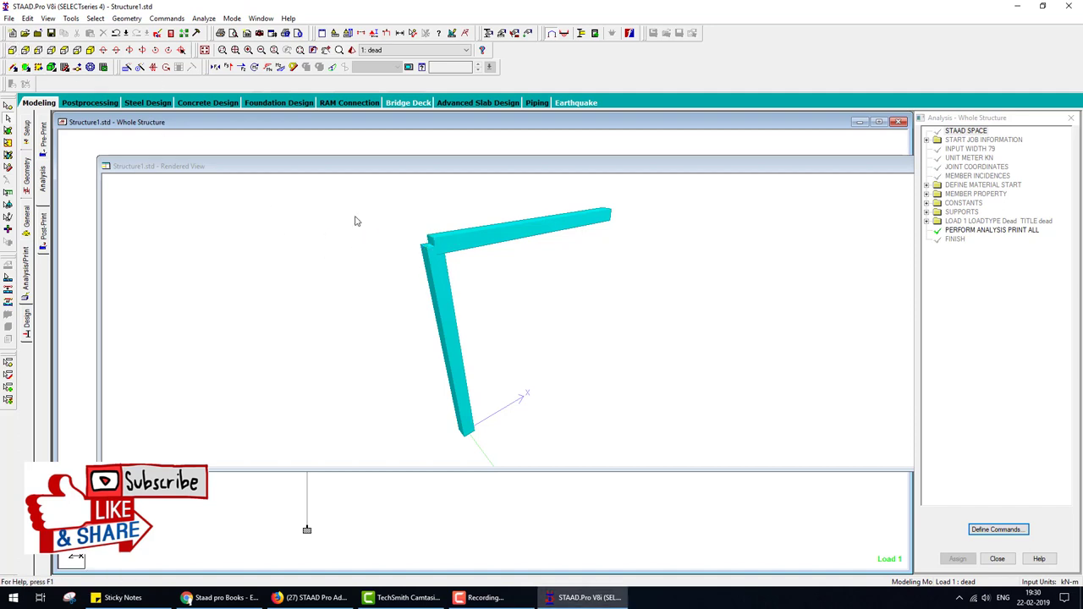
{"action": "left_click", "coordinate": [200, 224]}
{"action": "left_click", "coordinate": [14, 50]}
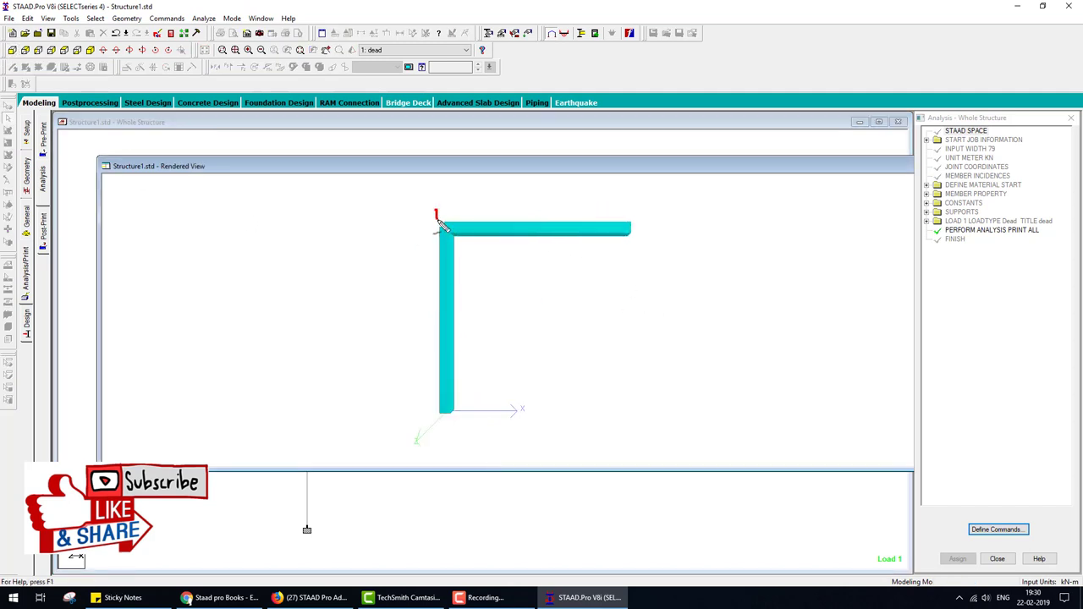
{"action": "mouse_move", "coordinate": [437, 218]}
{"action": "left_mouse_down"}
{"action": "mouse_move", "coordinate": [592, 222]}
{"action": "mouse_move", "coordinate": [644, 239]}
{"action": "mouse_move", "coordinate": [444, 235]}
{"action": "left_mouse_up"}
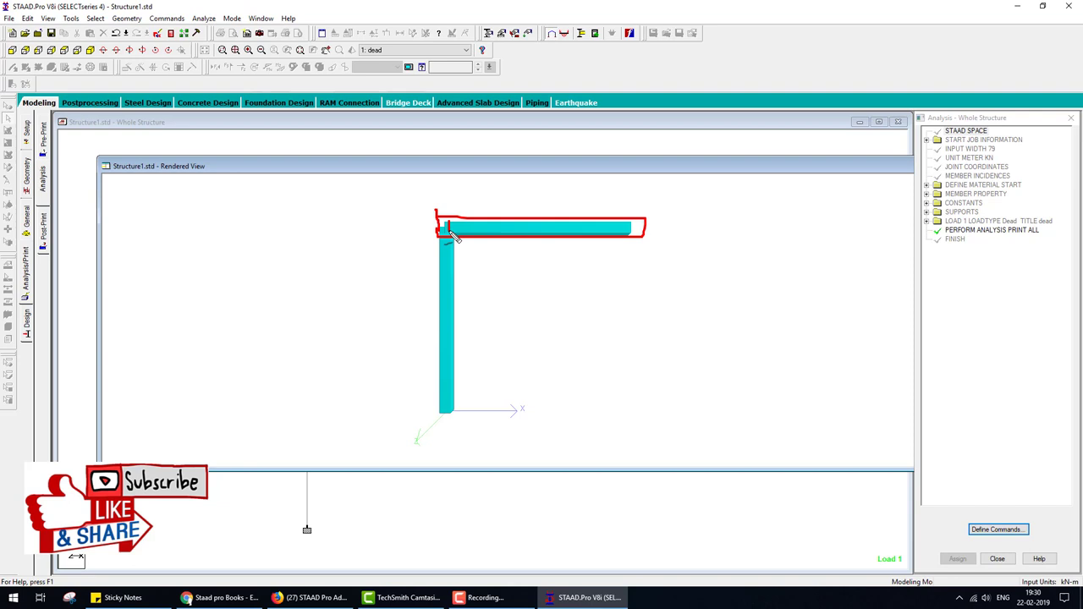
{"action": "mouse_move", "coordinate": [450, 225]}
{"action": "left_mouse_down"}
{"action": "mouse_move", "coordinate": [626, 235]}
{"action": "mouse_move", "coordinate": [449, 225]}
{"action": "left_mouse_up"}
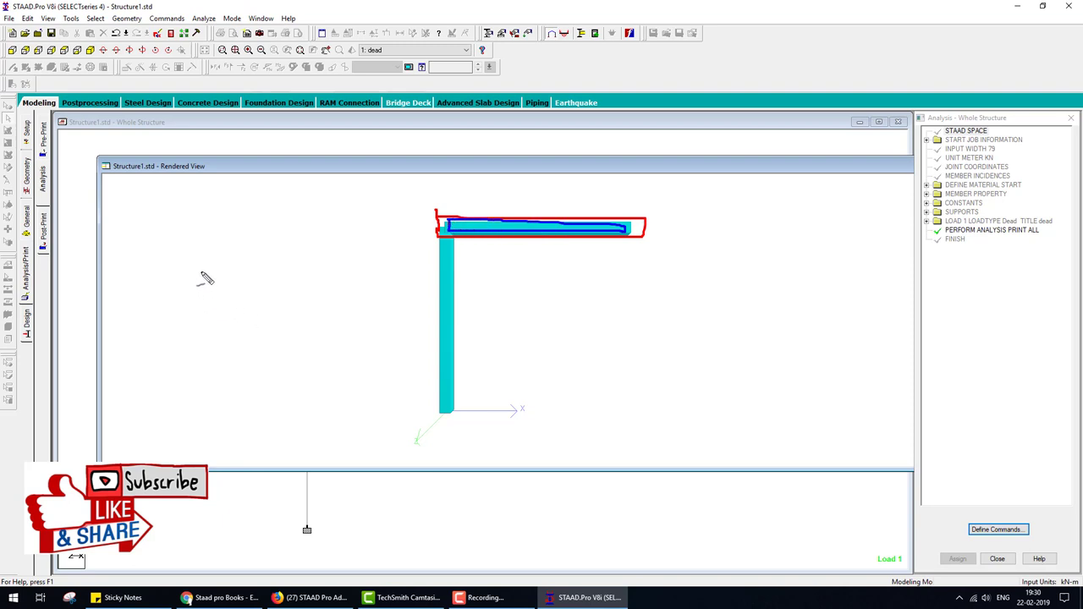
Sketch a box labelled '100m', plus a square and a tilted square beside the column.
{"action": "mouse_move", "coordinate": [202, 270]}
{"action": "left_mouse_down"}
{"action": "mouse_move", "coordinate": [193, 343]}
{"action": "mouse_move", "coordinate": [281, 345]}
{"action": "mouse_move", "coordinate": [307, 273]}
{"action": "mouse_move", "coordinate": [203, 278]}
{"action": "left_mouse_up"}
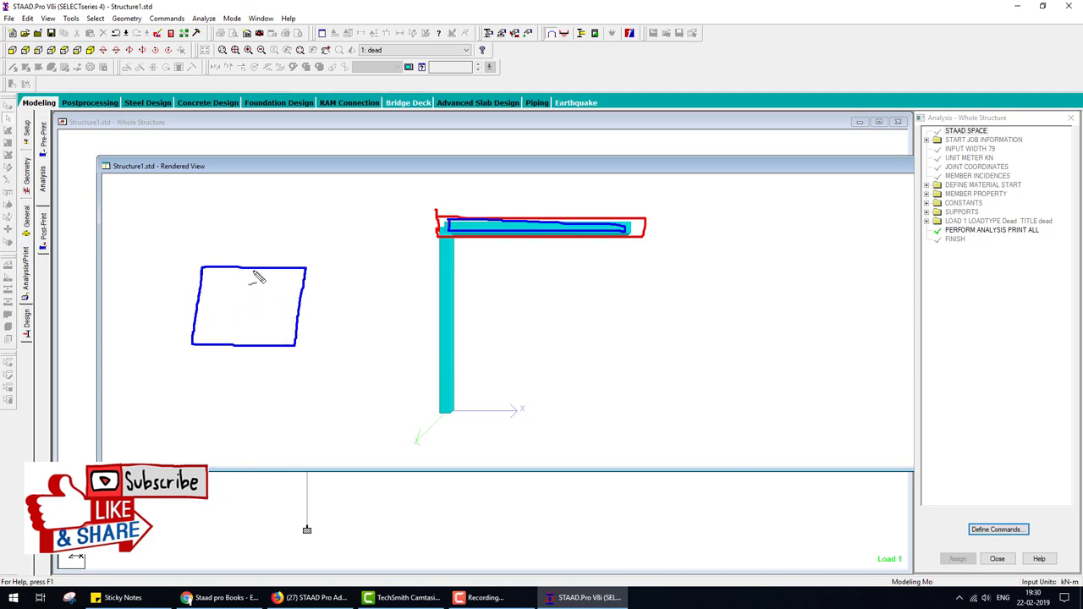
{"action": "left_click_drag", "start_coordinate": [251, 272], "coordinate": [238, 344]}
{"action": "mouse_move", "coordinate": [201, 292]}
{"action": "left_mouse_down"}
{"action": "mouse_move", "coordinate": [256, 285]}
{"action": "mouse_move", "coordinate": [429, 357]}
{"action": "left_mouse_up"}
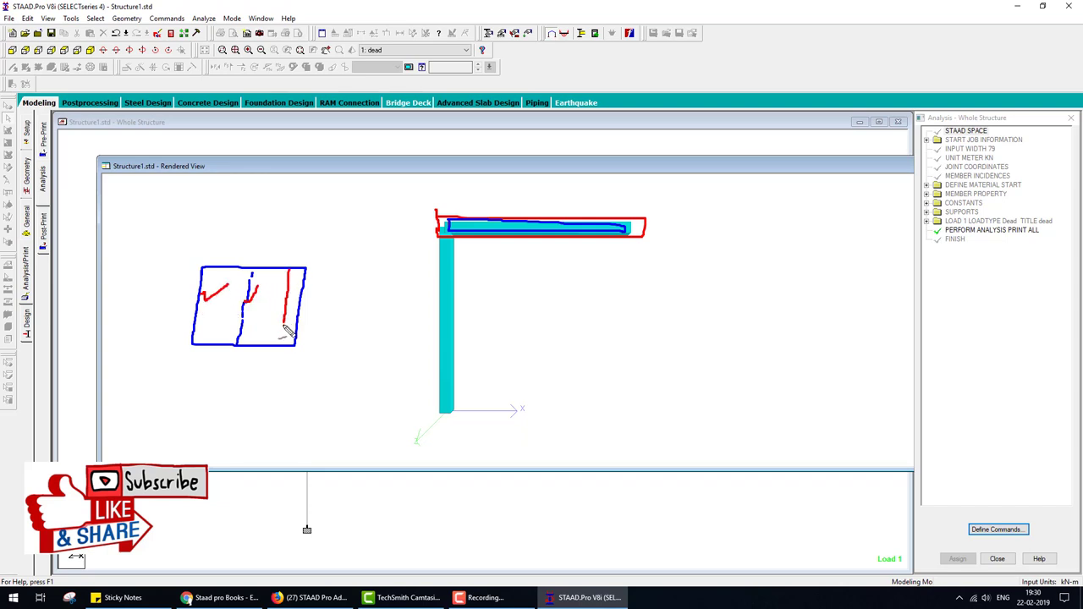
{"action": "left_click_drag", "start_coordinate": [290, 267], "coordinate": [472, 267]}
{"action": "left_click_drag", "start_coordinate": [288, 239], "coordinate": [289, 253]}
{"action": "left_click_drag", "start_coordinate": [289, 246], "coordinate": [305, 252]}
{"action": "mouse_move", "coordinate": [278, 203]}
{"action": "left_mouse_down"}
{"action": "mouse_move", "coordinate": [287, 213]}
{"action": "mouse_move", "coordinate": [292, 202]}
{"action": "mouse_move", "coordinate": [344, 199]}
{"action": "left_mouse_up"}
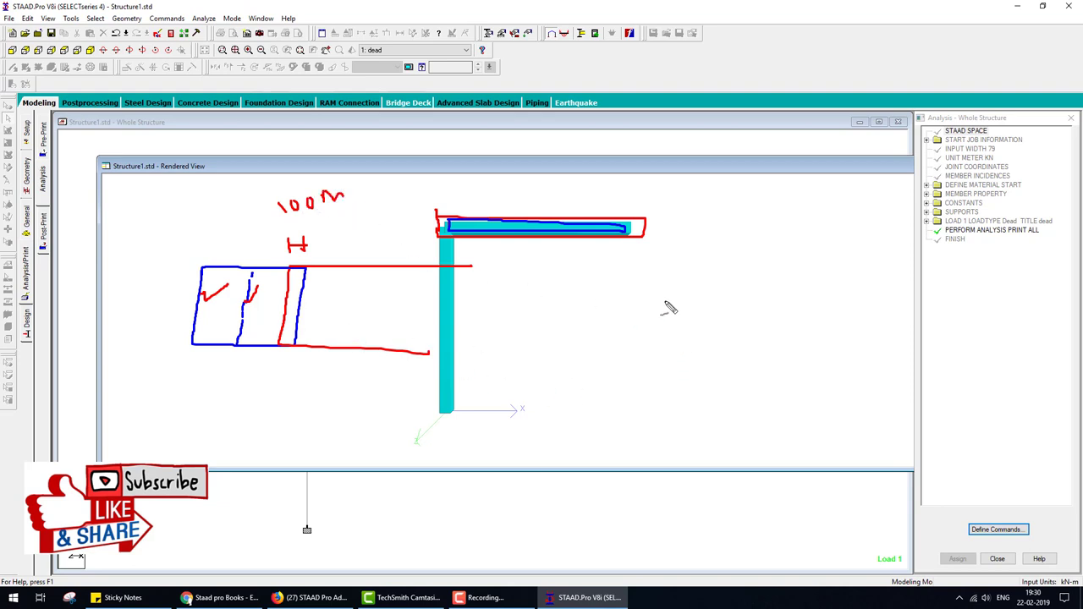
{"action": "mouse_move", "coordinate": [678, 265]}
{"action": "left_mouse_down"}
{"action": "mouse_move", "coordinate": [675, 376]}
{"action": "mouse_move", "coordinate": [779, 381]}
{"action": "mouse_move", "coordinate": [733, 266]}
{"action": "mouse_move", "coordinate": [652, 264]}
{"action": "left_mouse_up"}
{"action": "mouse_move", "coordinate": [485, 315]}
{"action": "left_mouse_down"}
{"action": "mouse_move", "coordinate": [558, 394]}
{"action": "mouse_move", "coordinate": [609, 313]}
{"action": "mouse_move", "coordinate": [518, 253]}
{"action": "mouse_move", "coordinate": [482, 308]}
{"action": "left_mouse_up"}
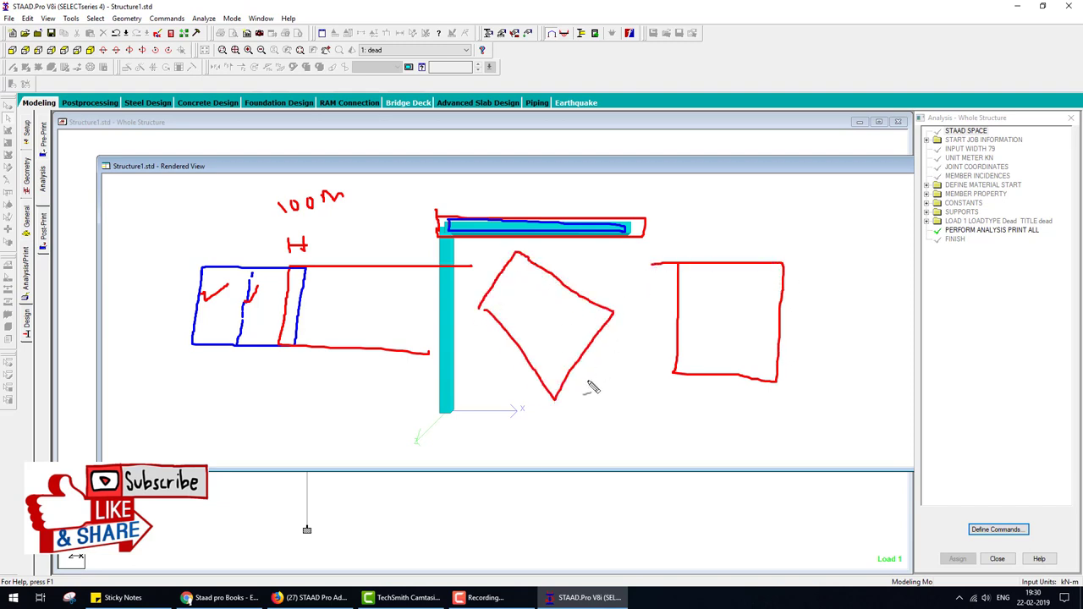
Sketch a rectangle rotated by the beta angle, then clear it and shrink the rendered window.
{"action": "key", "text": "Escape"}
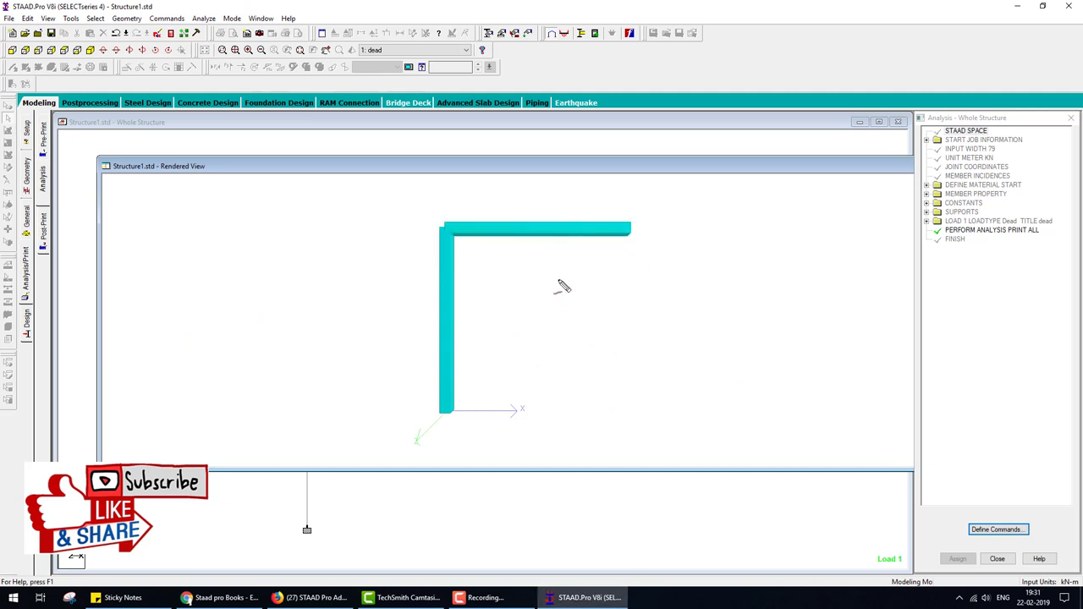
{"action": "mouse_move", "coordinate": [557, 279]}
{"action": "left_mouse_down"}
{"action": "mouse_move", "coordinate": [682, 279]}
{"action": "mouse_move", "coordinate": [719, 345]}
{"action": "mouse_move", "coordinate": [581, 354]}
{"action": "mouse_move", "coordinate": [551, 308]}
{"action": "mouse_move", "coordinate": [554, 280]}
{"action": "left_mouse_up"}
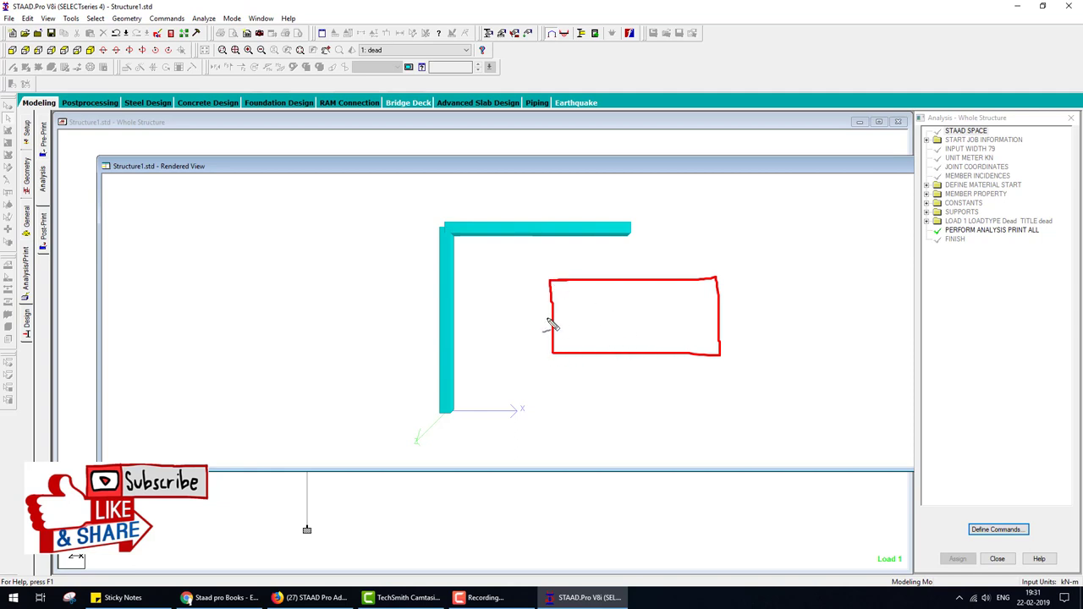
{"action": "mouse_move", "coordinate": [559, 327]}
{"action": "left_mouse_down"}
{"action": "mouse_move", "coordinate": [682, 261]}
{"action": "mouse_move", "coordinate": [719, 342]}
{"action": "mouse_move", "coordinate": [595, 387]}
{"action": "mouse_move", "coordinate": [562, 331]}
{"action": "mouse_move", "coordinate": [640, 318]}
{"action": "mouse_move", "coordinate": [766, 271]}
{"action": "left_mouse_up"}
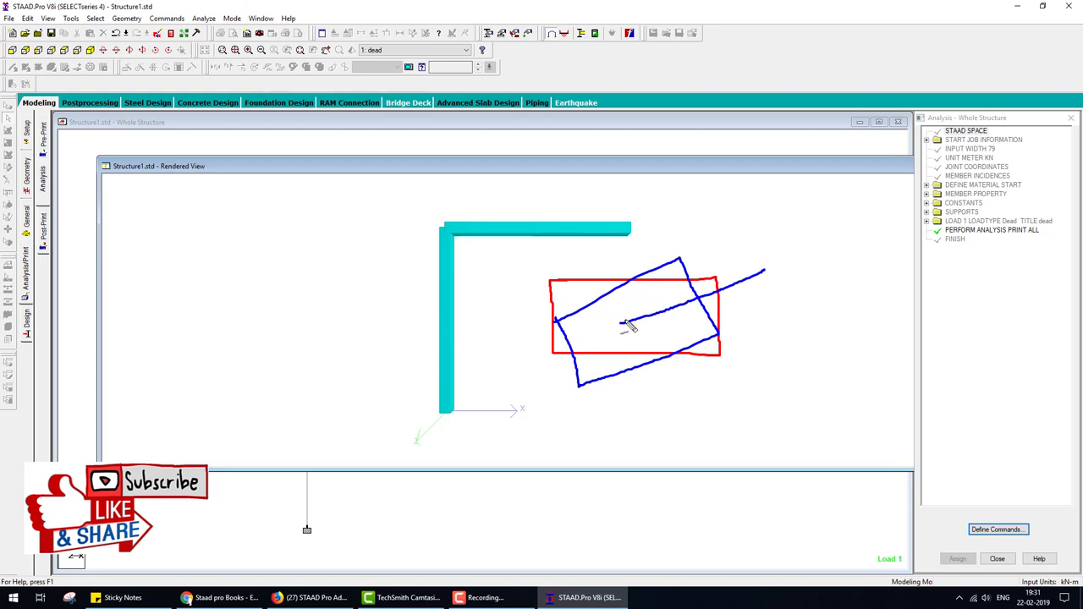
{"action": "left_click_drag", "start_coordinate": [620, 322], "coordinate": [802, 322]}
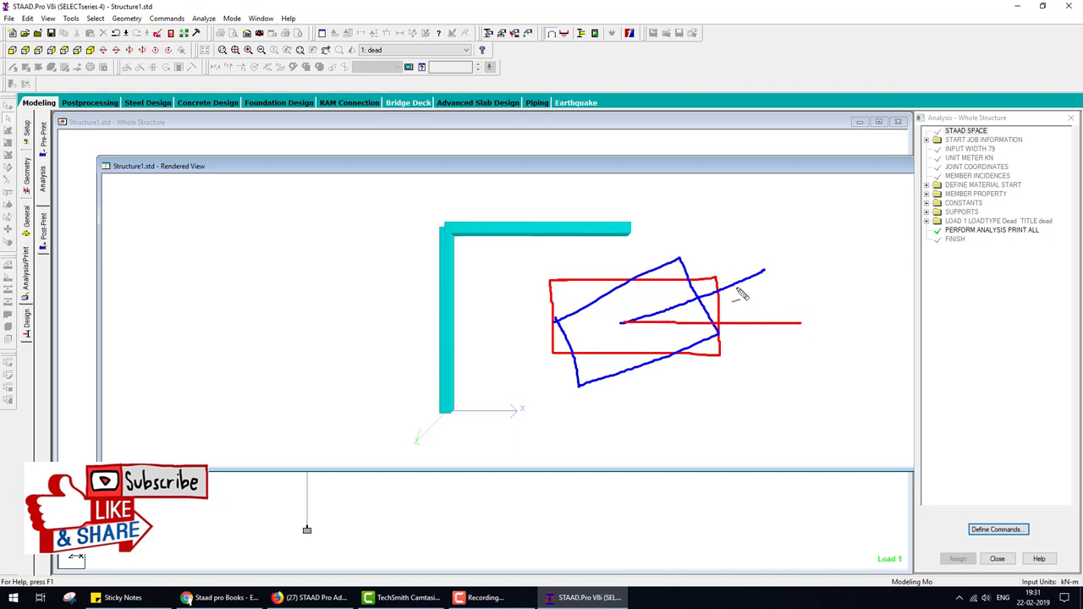
{"action": "left_click_drag", "start_coordinate": [737, 288], "coordinate": [748, 320]}
{"action": "key", "text": "Escape"}
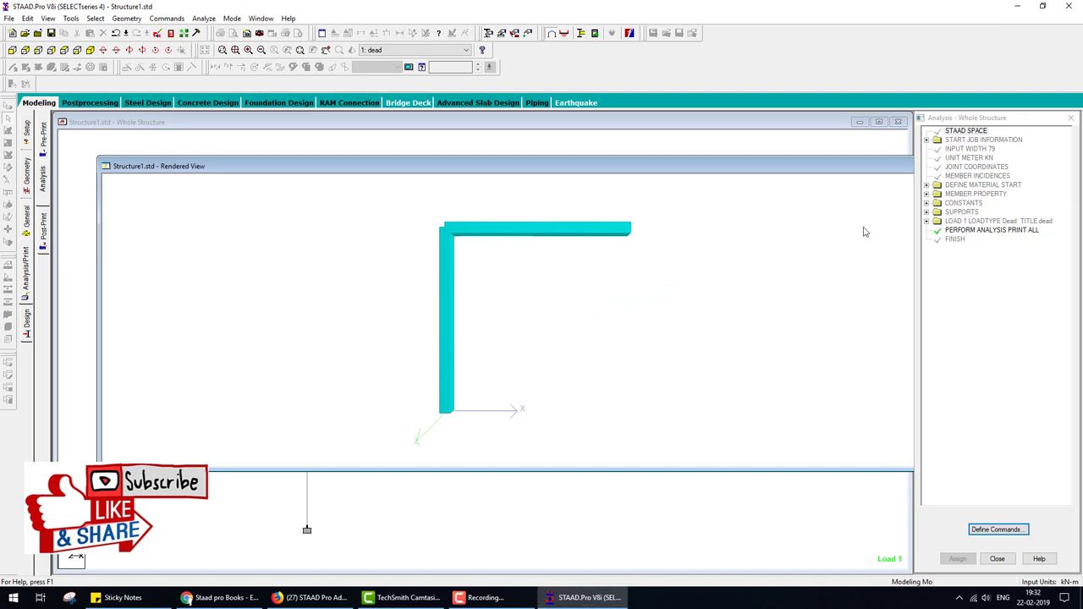
{"action": "left_click_drag", "start_coordinate": [869, 171], "coordinate": [639, 188]}
Show the Bending Z moment diagram for the dead load case in Postprocessing.
{"action": "left_click", "coordinate": [670, 189]}
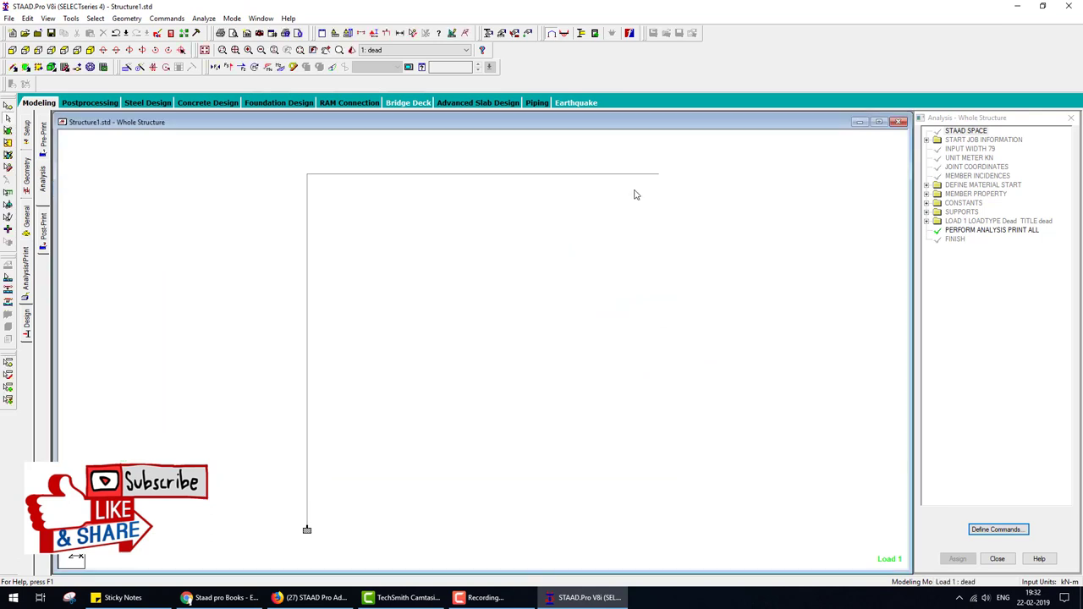
{"action": "left_click", "coordinate": [107, 105]}
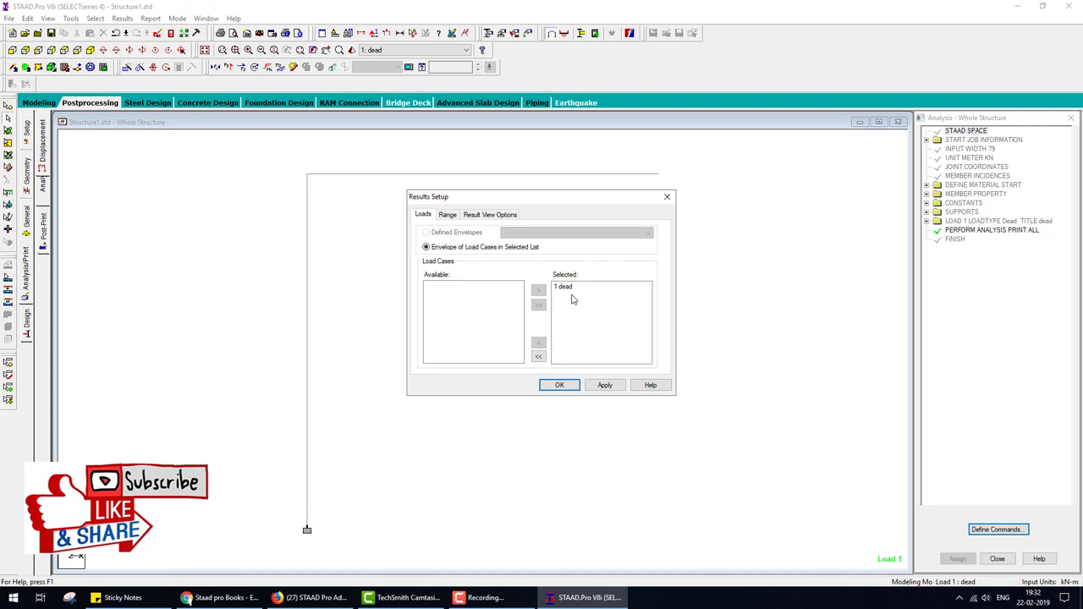
{"action": "left_click", "coordinate": [560, 385]}
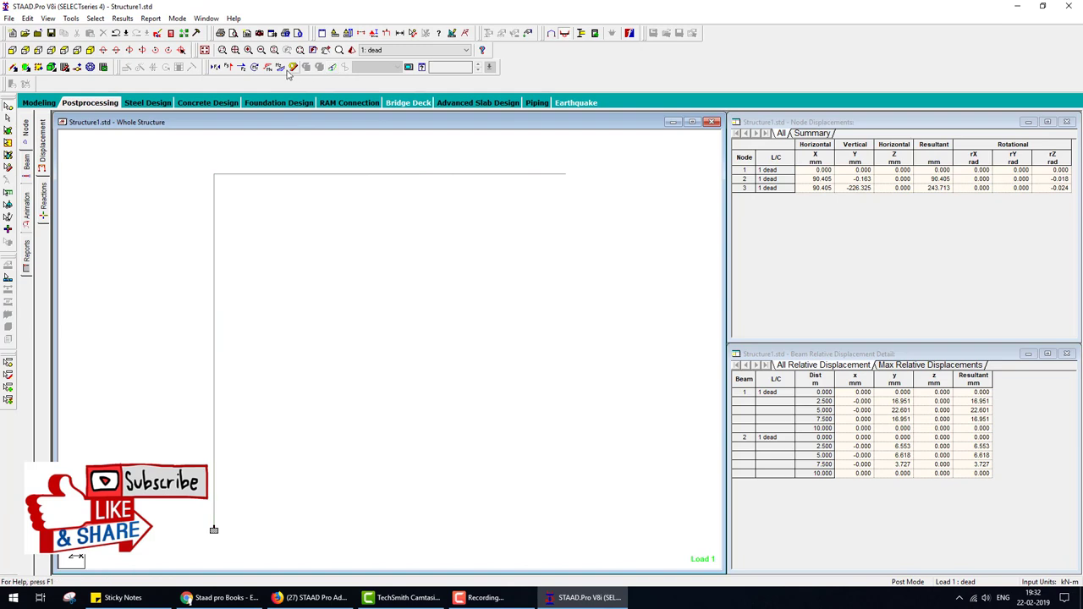
{"action": "left_click", "coordinate": [286, 67]}
{"action": "scroll", "coordinate": [395, 273], "scroll_direction": "down", "scroll_amount": 2}
{"action": "scroll", "coordinate": [395, 271], "scroll_direction": "down", "scroll_amount": 1}
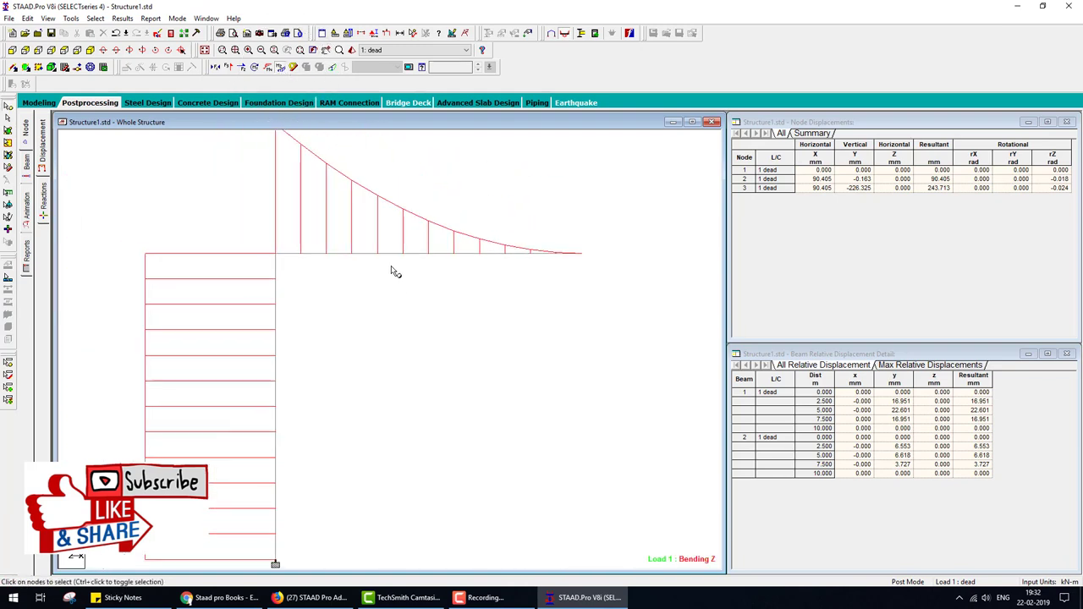
{"action": "scroll", "coordinate": [339, 212], "scroll_direction": "down", "scroll_amount": 2}
Annotate the diagram with end, maximum and mid-point bending values (max 424.109 kNm).
{"action": "left_click", "coordinate": [123, 18]}
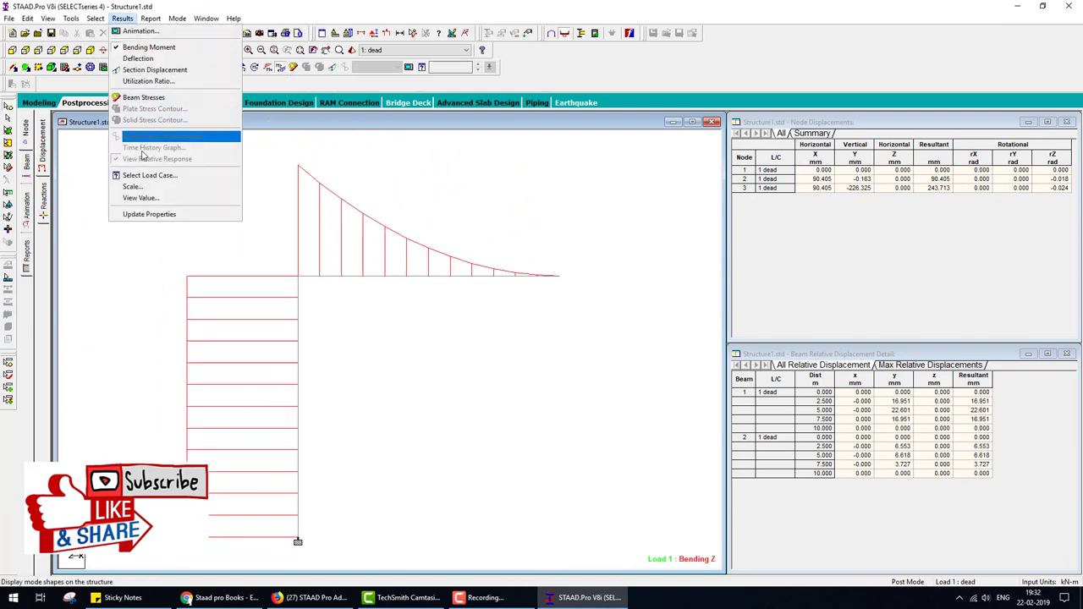
{"action": "left_click", "coordinate": [161, 198]}
{"action": "left_click", "coordinate": [499, 211]}
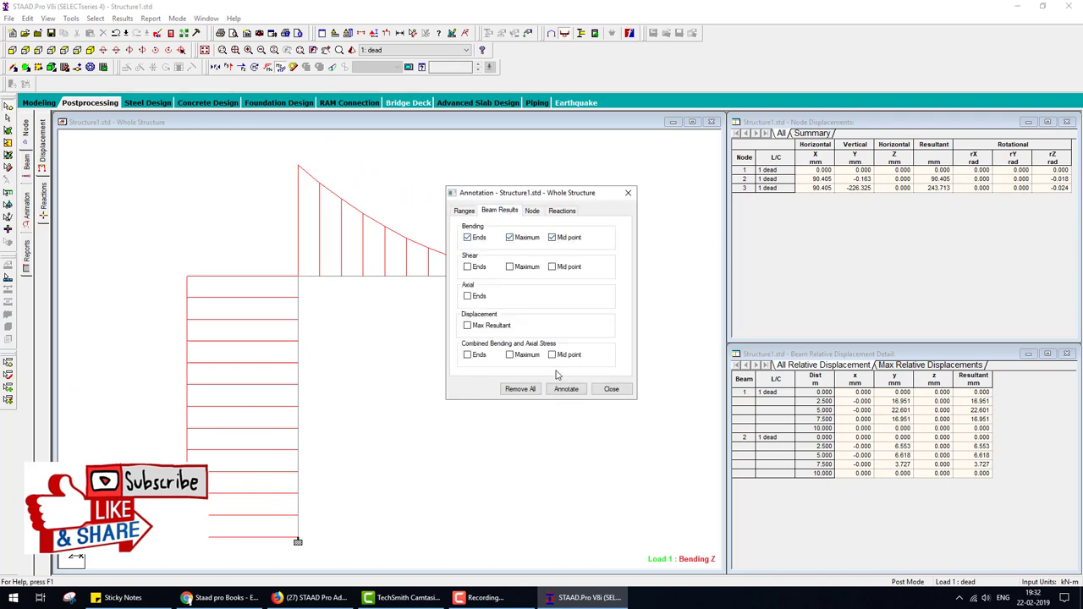
{"action": "left_click", "coordinate": [566, 389]}
{"action": "left_click", "coordinate": [611, 390]}
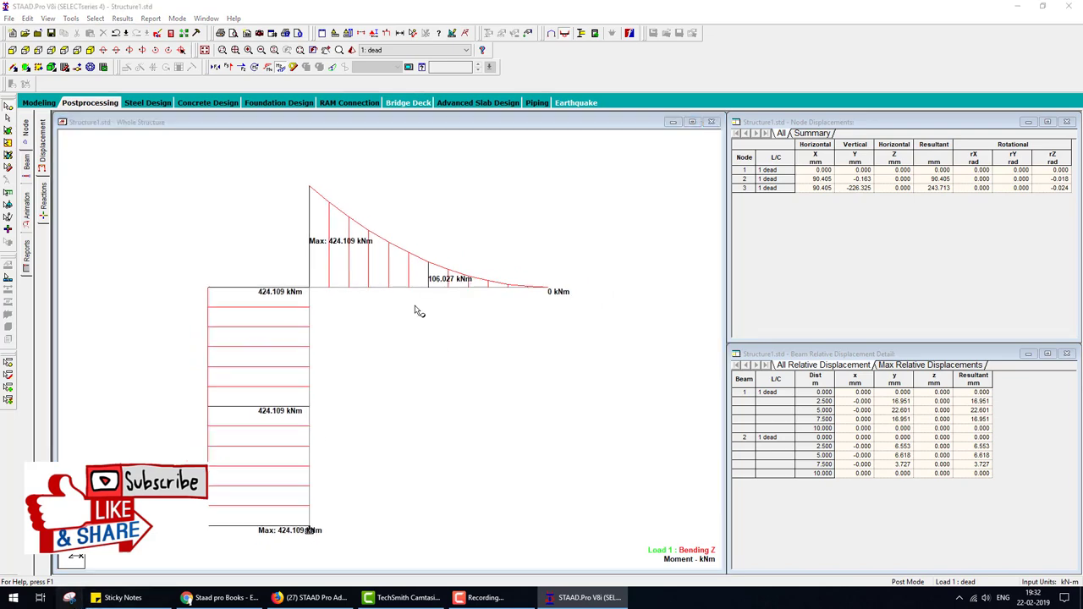
{"action": "left_click", "coordinate": [423, 29]}
Snip the annotated bending diagram, then put STAAD back on the Modeling page.
{"action": "mouse_move", "coordinate": [139, 161]}
{"action": "left_mouse_down"}
{"action": "mouse_move", "coordinate": [204, 308]}
{"action": "mouse_move", "coordinate": [628, 551]}
{"action": "left_mouse_up"}
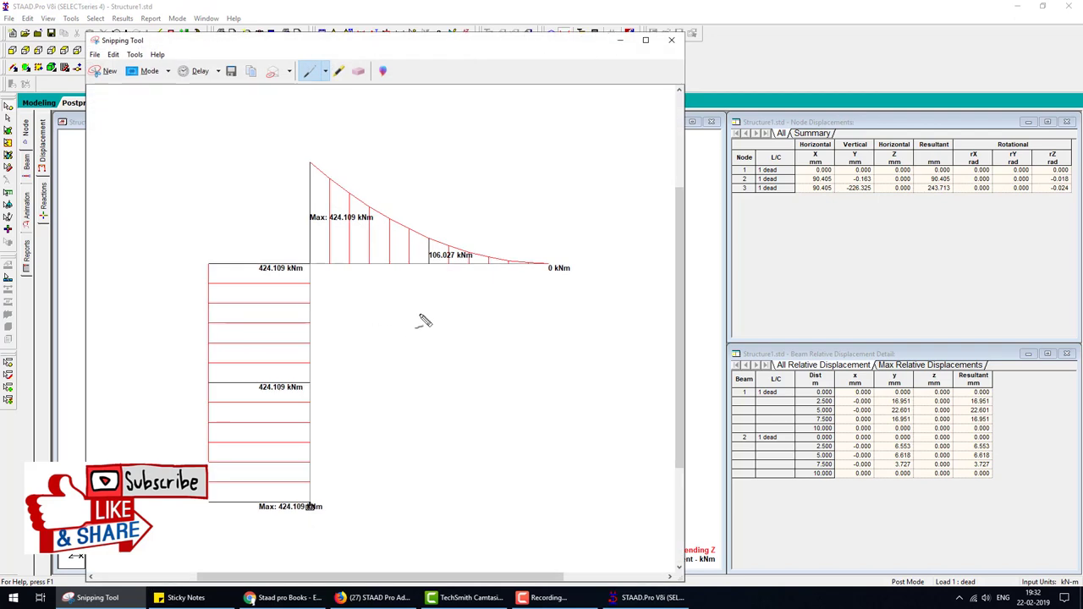
{"action": "left_click", "coordinate": [620, 40]}
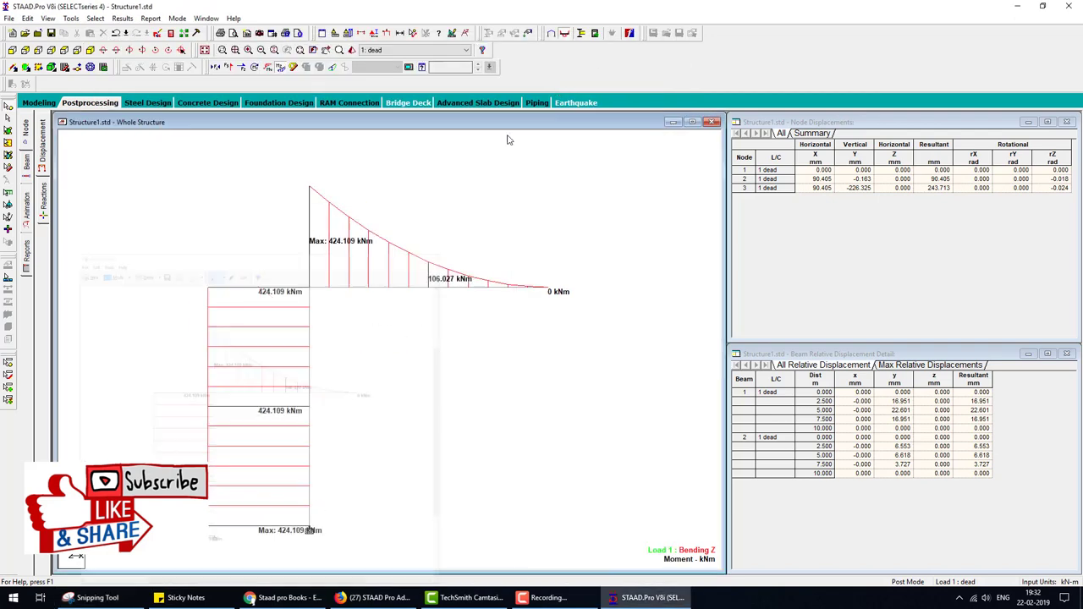
{"action": "left_click", "coordinate": [44, 104]}
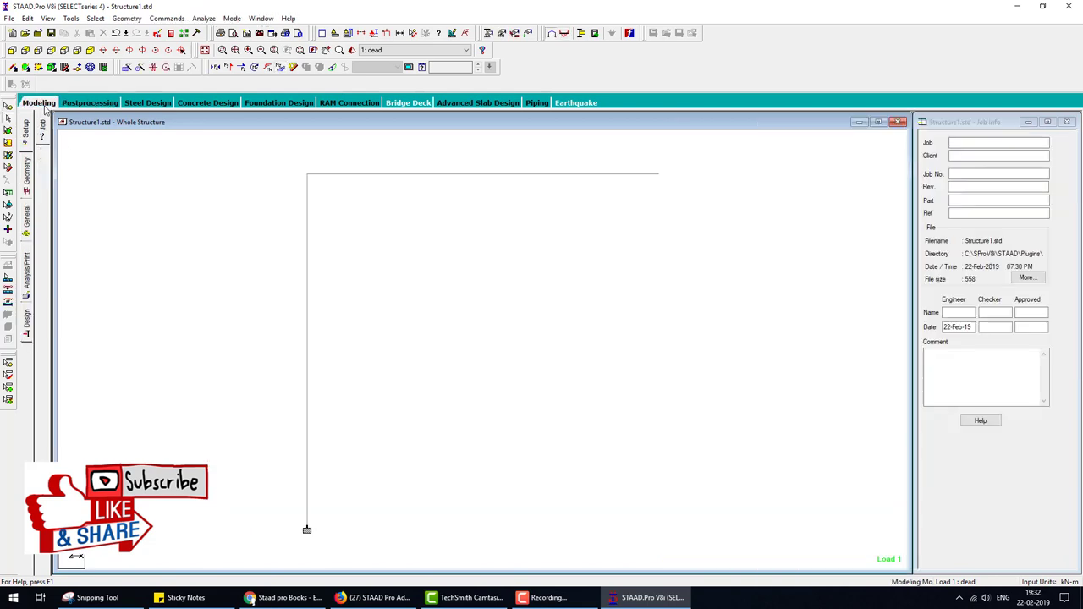
Open the beam Offset specification settings and close them without changes.
{"action": "left_click", "coordinate": [27, 180]}
{"action": "left_click", "coordinate": [32, 220]}
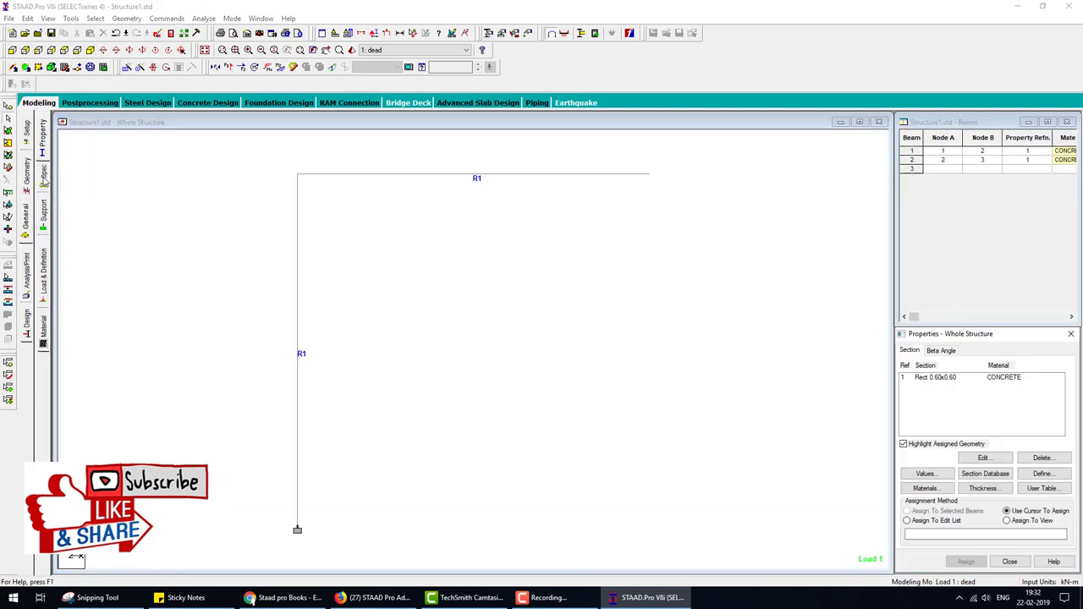
{"action": "left_click", "coordinate": [43, 175]}
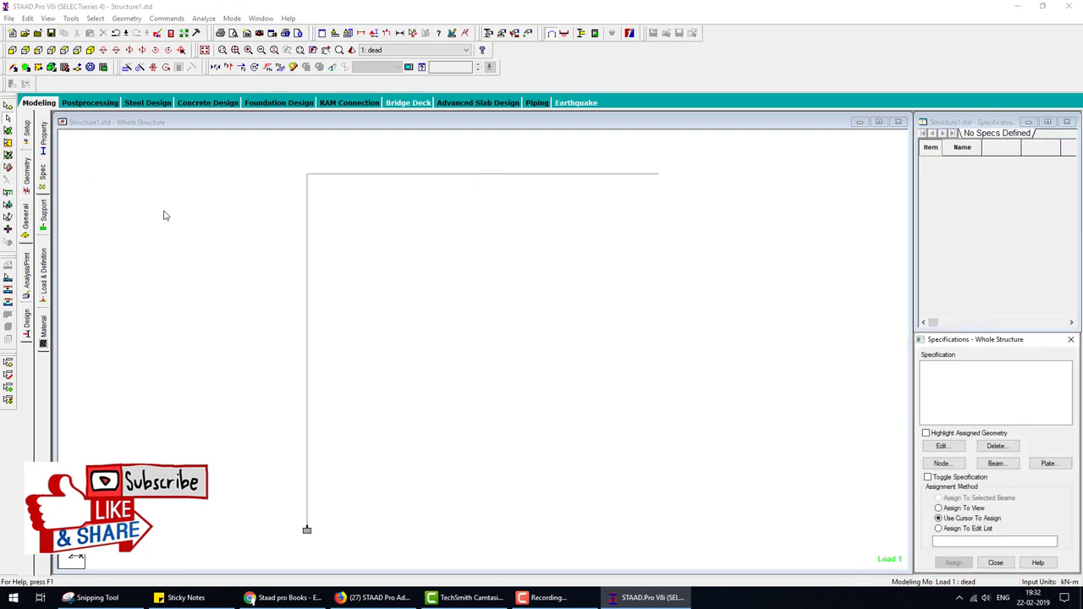
{"action": "left_click", "coordinate": [996, 468]}
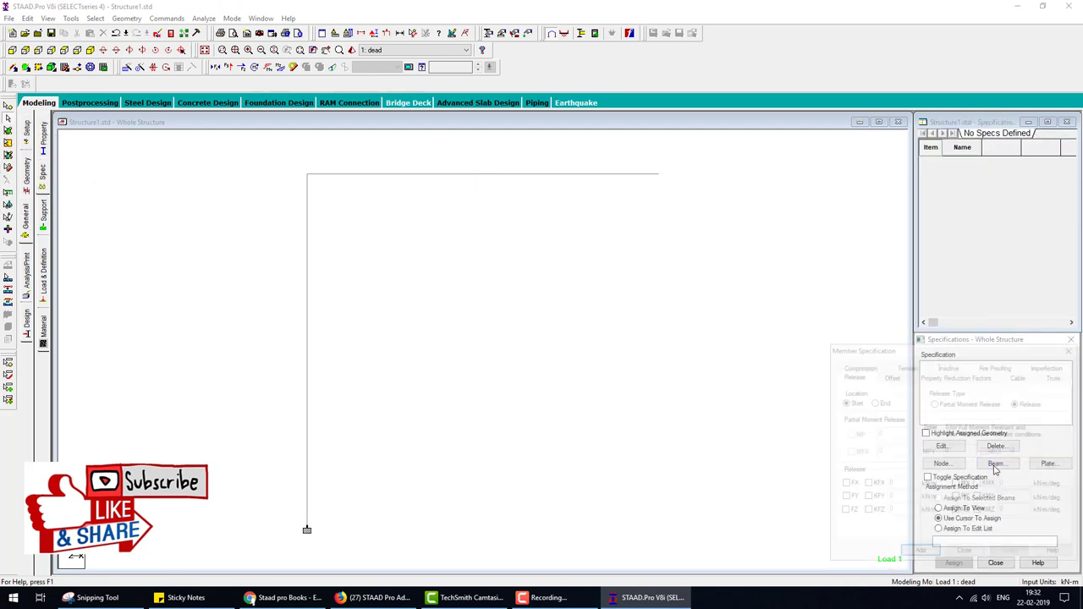
{"action": "left_click", "coordinate": [891, 376]}
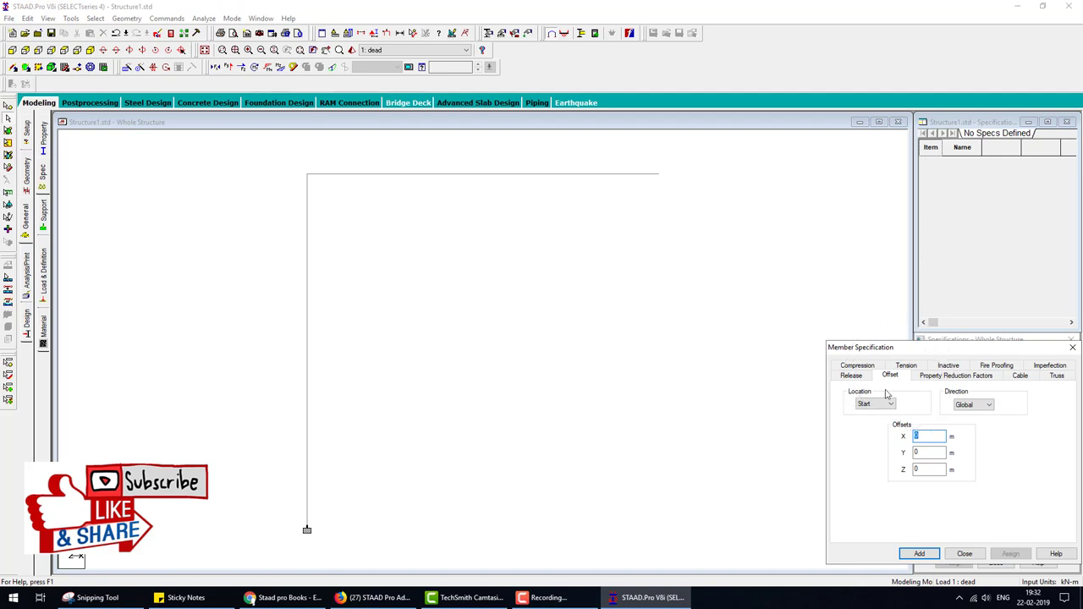
{"action": "left_click", "coordinate": [496, 176]}
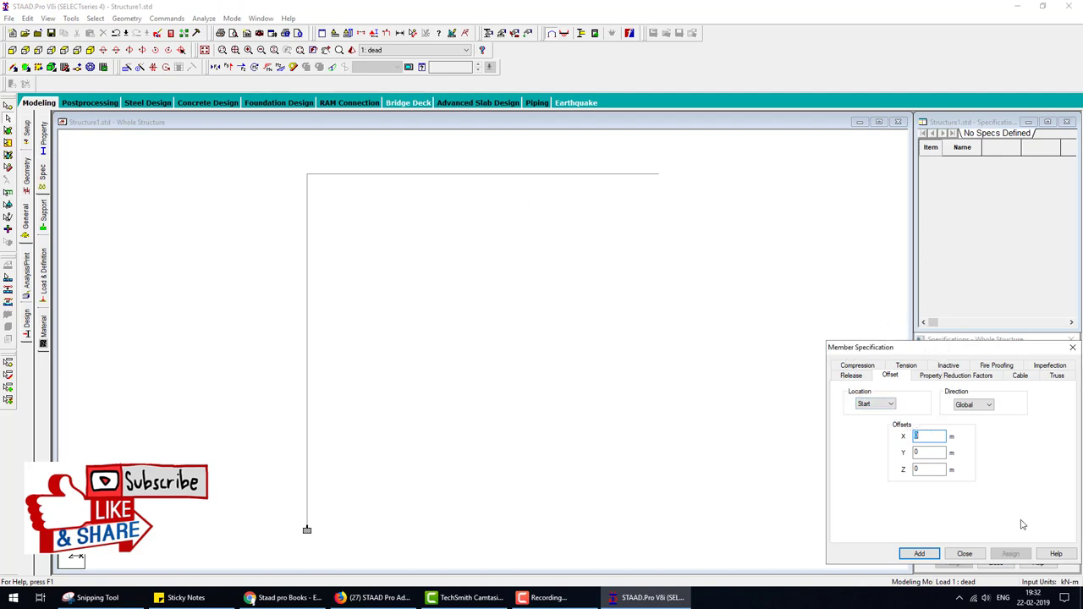
{"action": "left_click", "coordinate": [973, 557]}
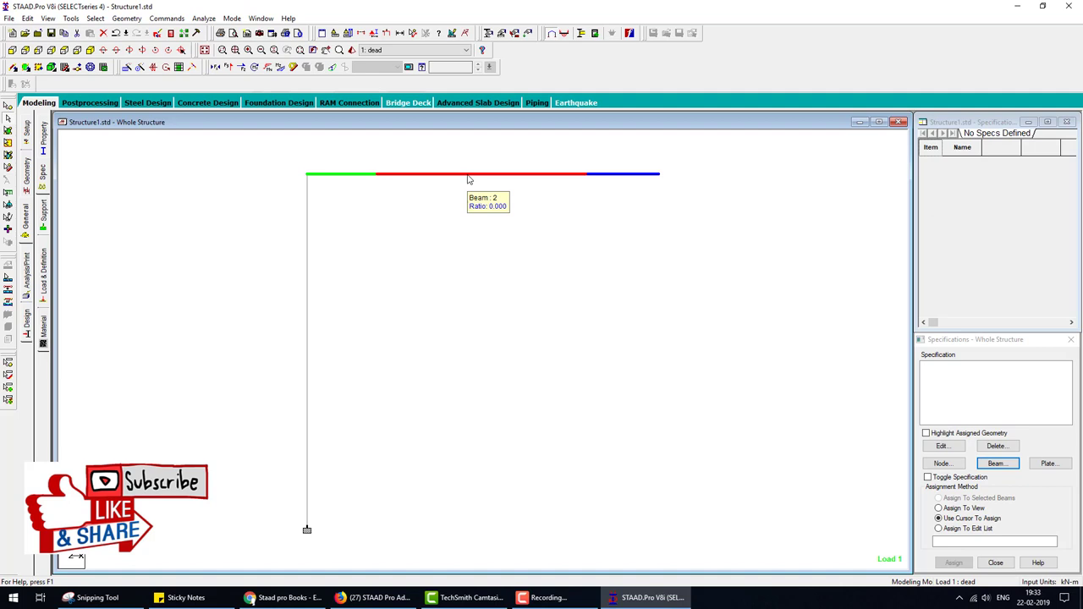
Sketch the beam's start portion and the global X positive and negative directions on screen.
{"action": "left_click_drag", "start_coordinate": [323, 186], "coordinate": [347, 184]}
{"action": "left_click_drag", "start_coordinate": [615, 188], "coordinate": [645, 187]}
{"action": "left_click_drag", "start_coordinate": [427, 193], "coordinate": [498, 191]}
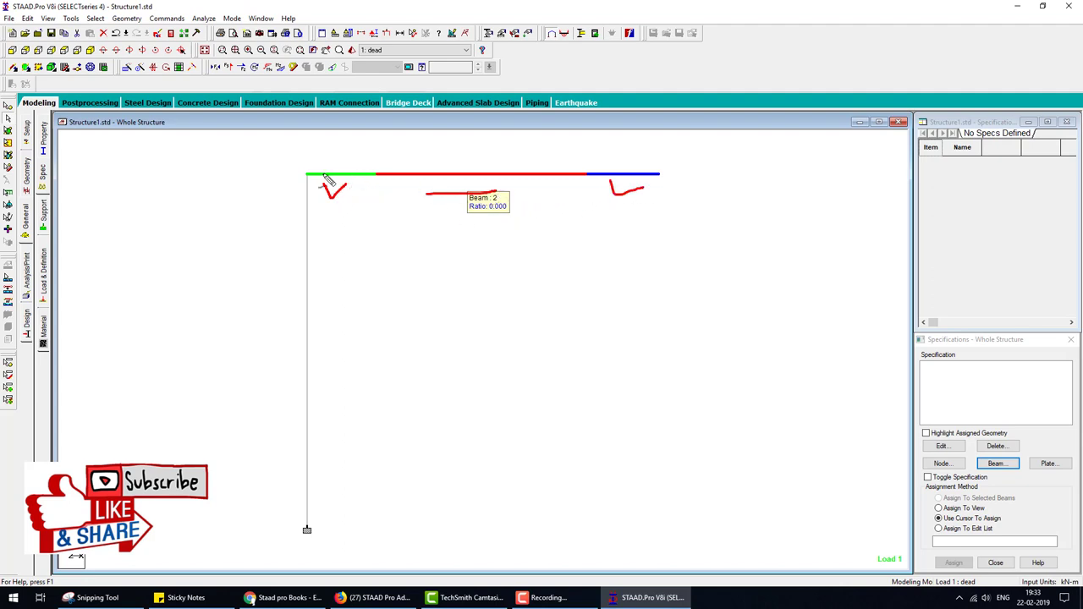
{"action": "mouse_move", "coordinate": [416, 252]}
{"action": "left_mouse_down"}
{"action": "mouse_move", "coordinate": [417, 302]}
{"action": "mouse_move", "coordinate": [509, 305]}
{"action": "mouse_move", "coordinate": [504, 318]}
{"action": "mouse_move", "coordinate": [576, 296]}
{"action": "left_mouse_up"}
{"action": "mouse_move", "coordinate": [298, 175]}
{"action": "left_mouse_down"}
{"action": "mouse_move", "coordinate": [256, 175]}
{"action": "mouse_move", "coordinate": [270, 184]}
{"action": "left_mouse_up"}
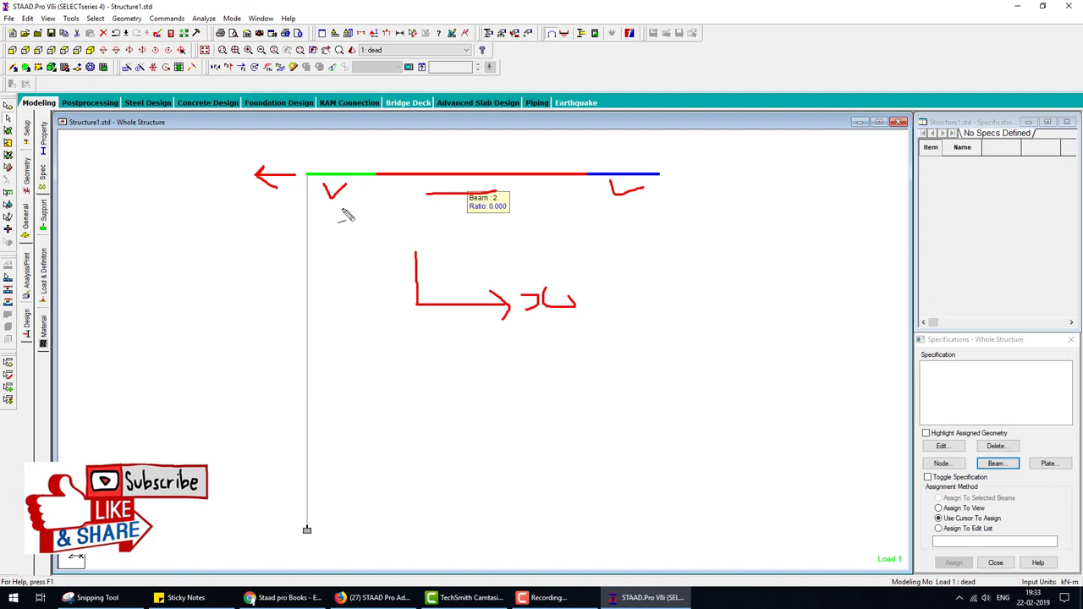
{"action": "mouse_move", "coordinate": [339, 157]}
{"action": "left_mouse_down"}
{"action": "mouse_move", "coordinate": [420, 157]}
{"action": "mouse_move", "coordinate": [416, 169]}
{"action": "mouse_move", "coordinate": [463, 160]}
{"action": "left_mouse_up"}
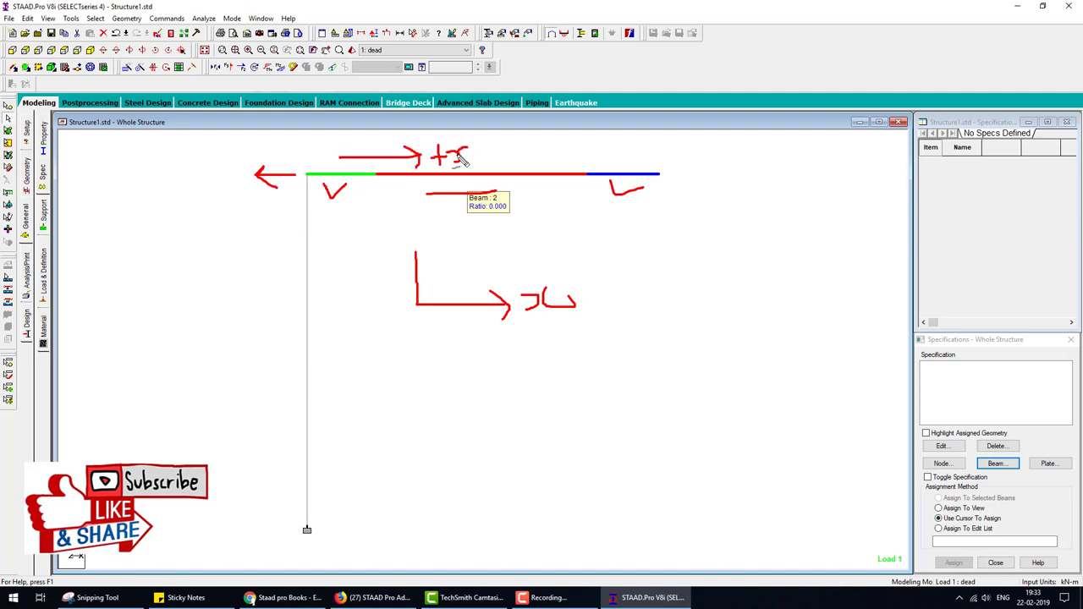
{"action": "key", "text": "Escape"}
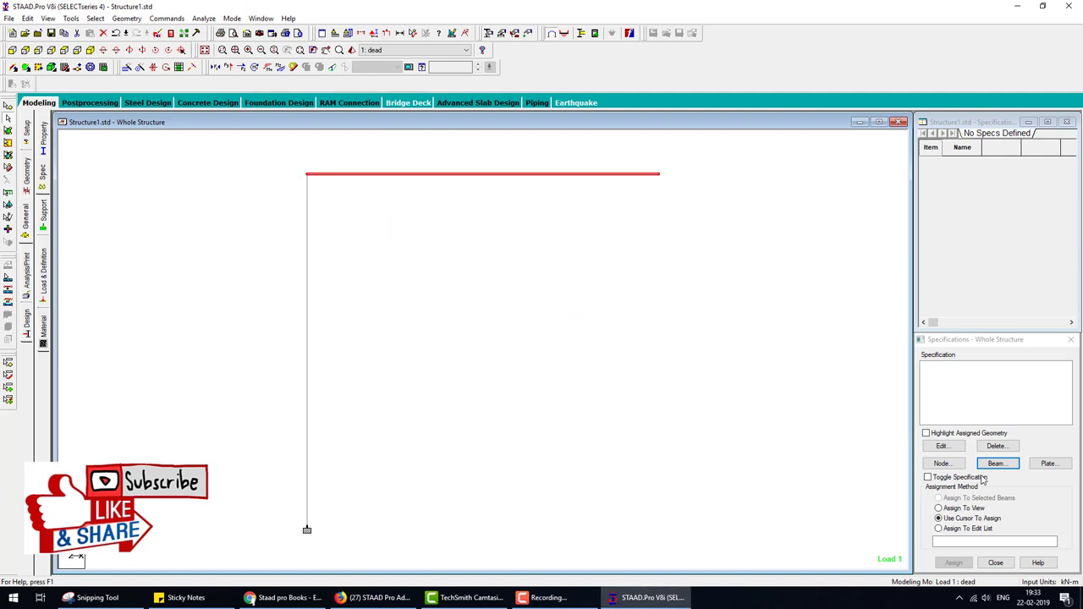
Add a global start offset specification with X = 0.15 m (START 0.15 0 0).
{"action": "left_click", "coordinate": [986, 465]}
{"action": "left_click", "coordinate": [896, 375]}
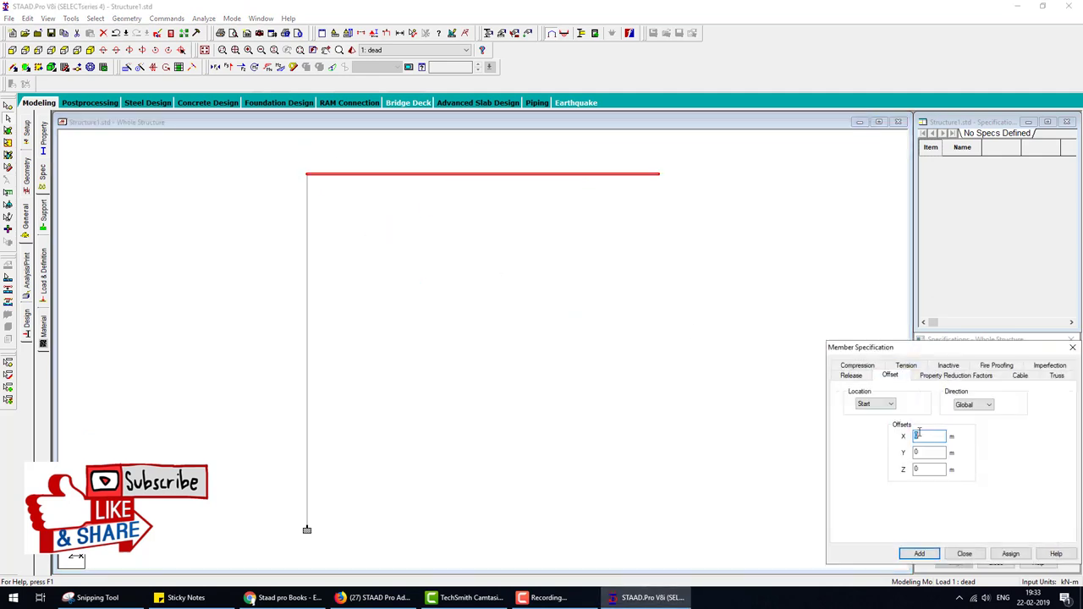
{"action": "left_click", "coordinate": [884, 405]}
{"action": "left_click", "coordinate": [885, 404]}
{"action": "left_click", "coordinate": [919, 554]}
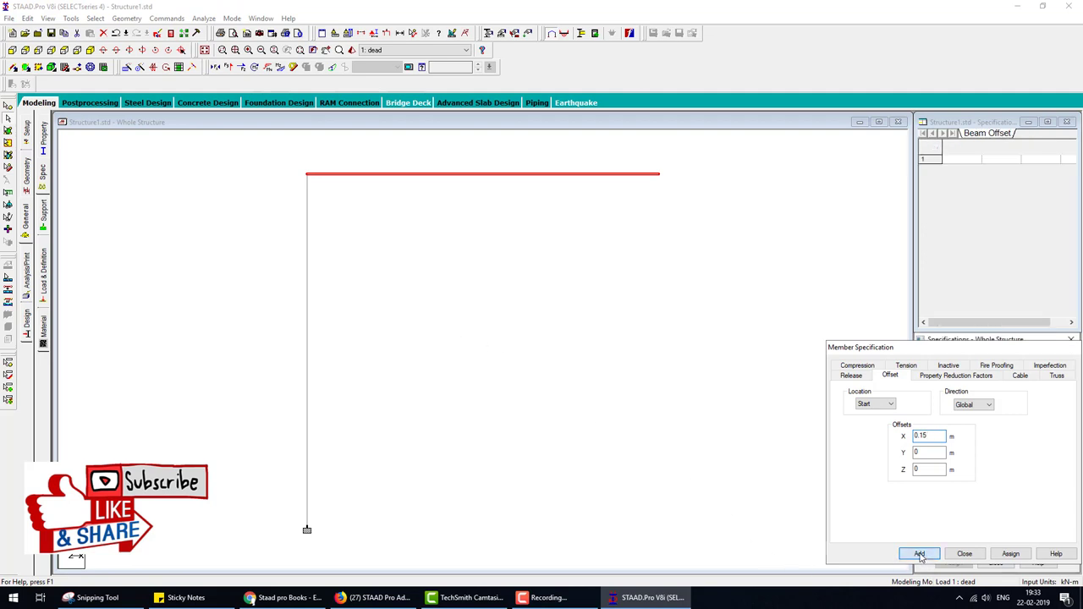
{"action": "left_click", "coordinate": [347, 236]}
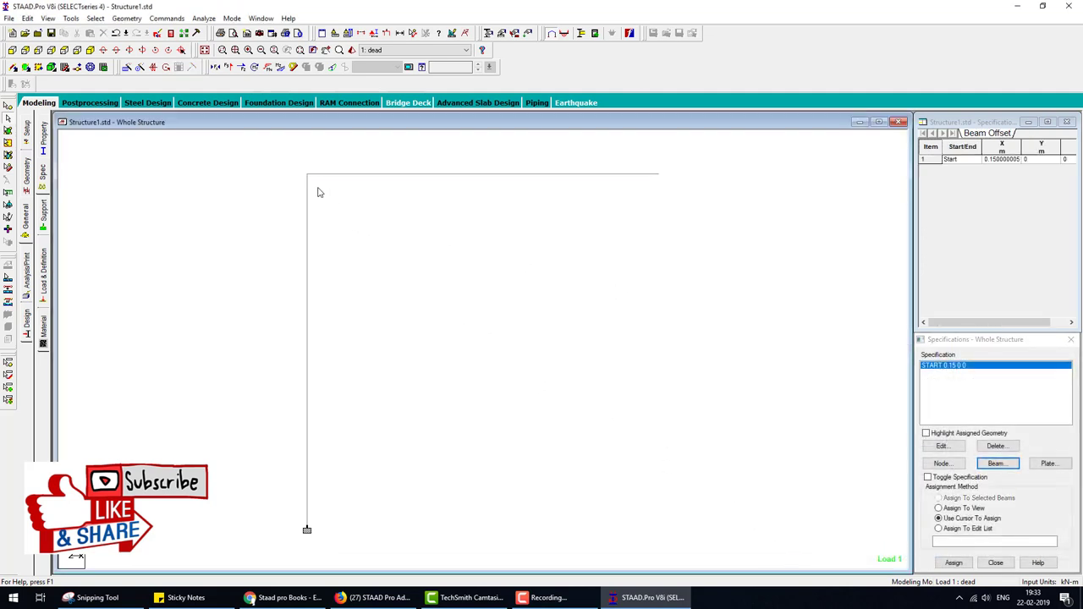
{"action": "left_click_drag", "start_coordinate": [282, 189], "coordinate": [331, 334]}
{"action": "left_click_drag", "start_coordinate": [281, 188], "coordinate": [282, 269]}
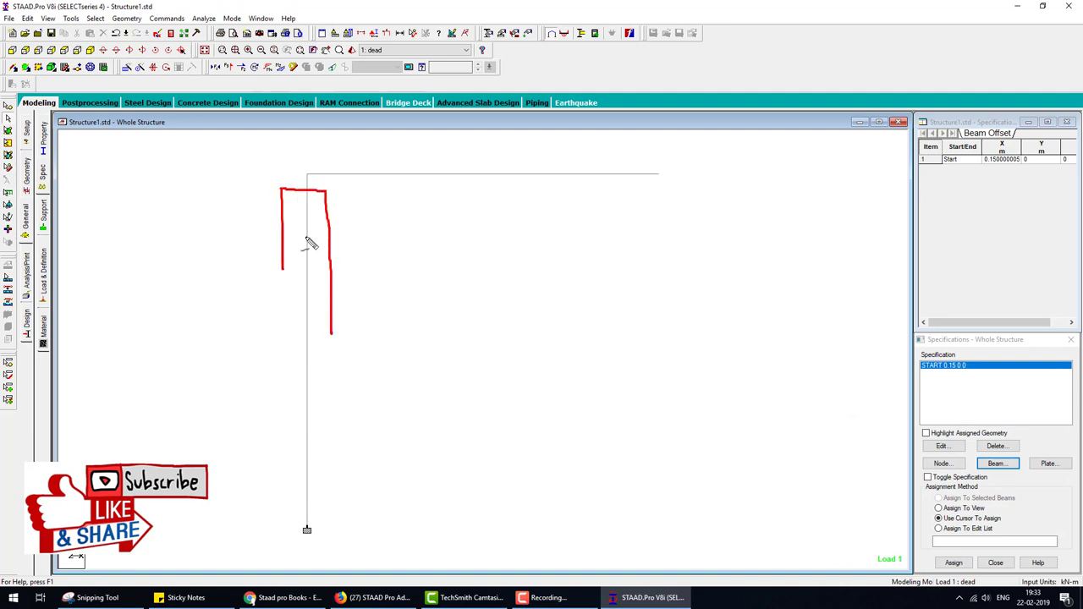
{"action": "mouse_move", "coordinate": [307, 171]}
{"action": "left_mouse_down"}
{"action": "mouse_move", "coordinate": [307, 197]}
{"action": "mouse_move", "coordinate": [440, 197]}
{"action": "mouse_move", "coordinate": [490, 169]}
{"action": "left_mouse_up"}
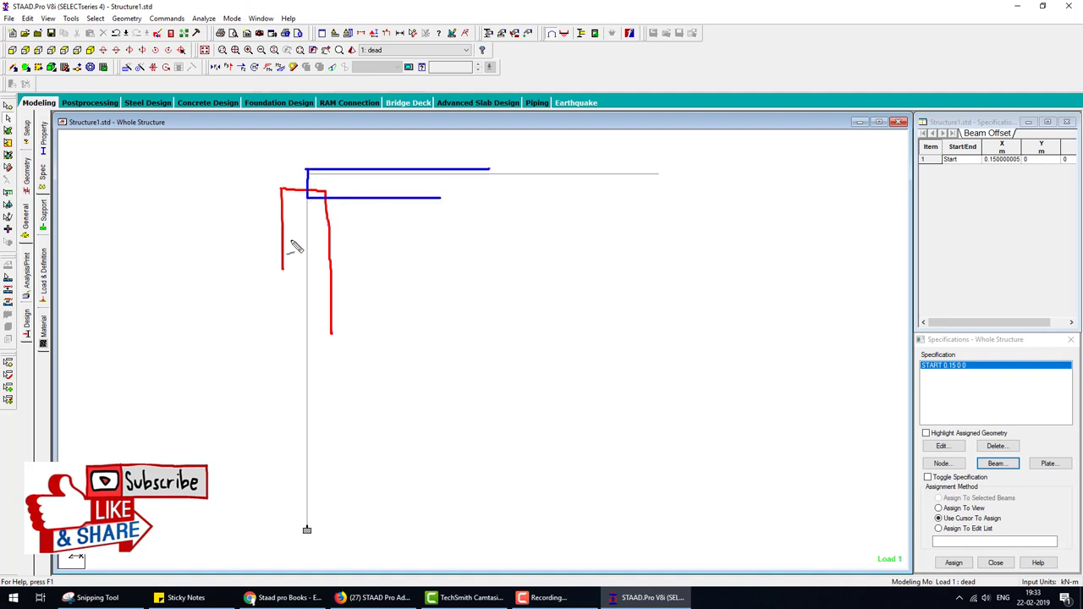
{"action": "mouse_move", "coordinate": [291, 228]}
{"action": "left_mouse_down"}
{"action": "mouse_move", "coordinate": [284, 240]}
{"action": "mouse_move", "coordinate": [337, 234]}
{"action": "mouse_move", "coordinate": [329, 242]}
{"action": "mouse_move", "coordinate": [311, 217]}
{"action": "mouse_move", "coordinate": [329, 217]}
{"action": "mouse_move", "coordinate": [376, 228]}
{"action": "mouse_move", "coordinate": [388, 248]}
{"action": "mouse_move", "coordinate": [422, 242]}
{"action": "mouse_move", "coordinate": [415, 236]}
{"action": "mouse_move", "coordinate": [443, 245]}
{"action": "mouse_move", "coordinate": [451, 234]}
{"action": "left_mouse_up"}
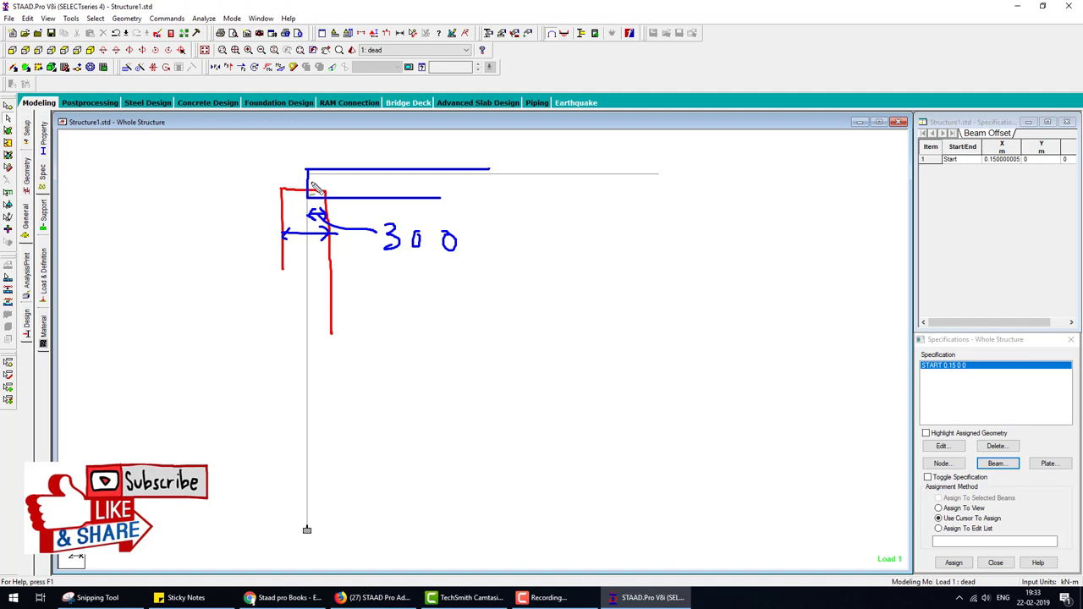
{"action": "left_click_drag", "start_coordinate": [322, 199], "coordinate": [446, 198]}
{"action": "left_click_drag", "start_coordinate": [320, 178], "coordinate": [436, 176]}
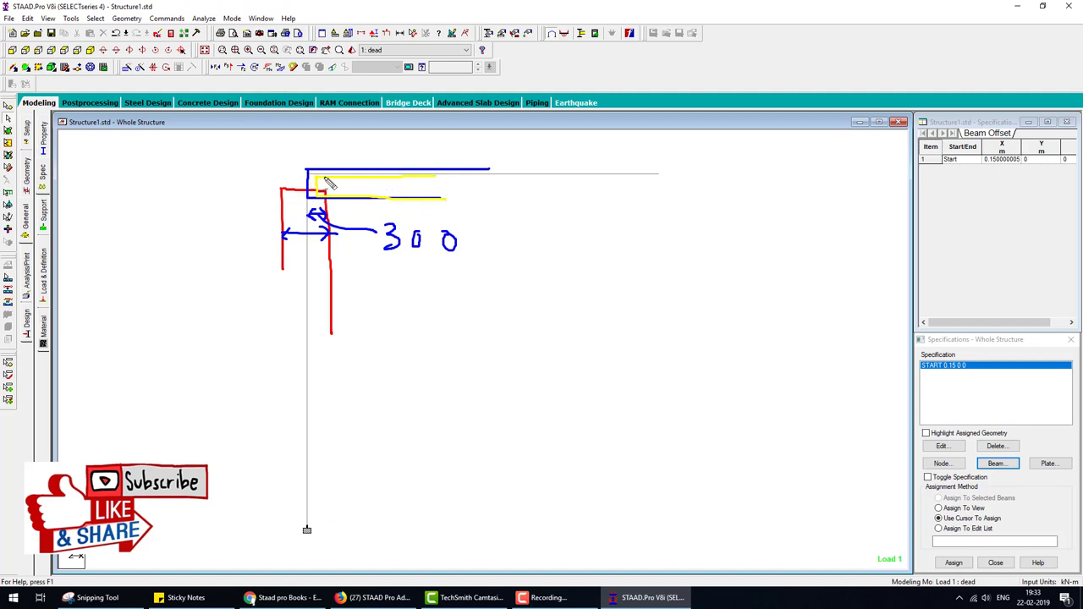
{"action": "mouse_move", "coordinate": [316, 179]}
{"action": "left_mouse_down"}
{"action": "mouse_move", "coordinate": [322, 196]}
{"action": "mouse_move", "coordinate": [411, 196]}
{"action": "left_mouse_up"}
{"action": "mouse_move", "coordinate": [426, 181]}
{"action": "left_mouse_down"}
{"action": "mouse_move", "coordinate": [423, 196]}
{"action": "mouse_move", "coordinate": [435, 196]}
{"action": "left_mouse_up"}
{"action": "mouse_move", "coordinate": [326, 178]}
{"action": "left_mouse_down"}
{"action": "mouse_move", "coordinate": [347, 193]}
{"action": "mouse_move", "coordinate": [438, 196]}
{"action": "left_mouse_up"}
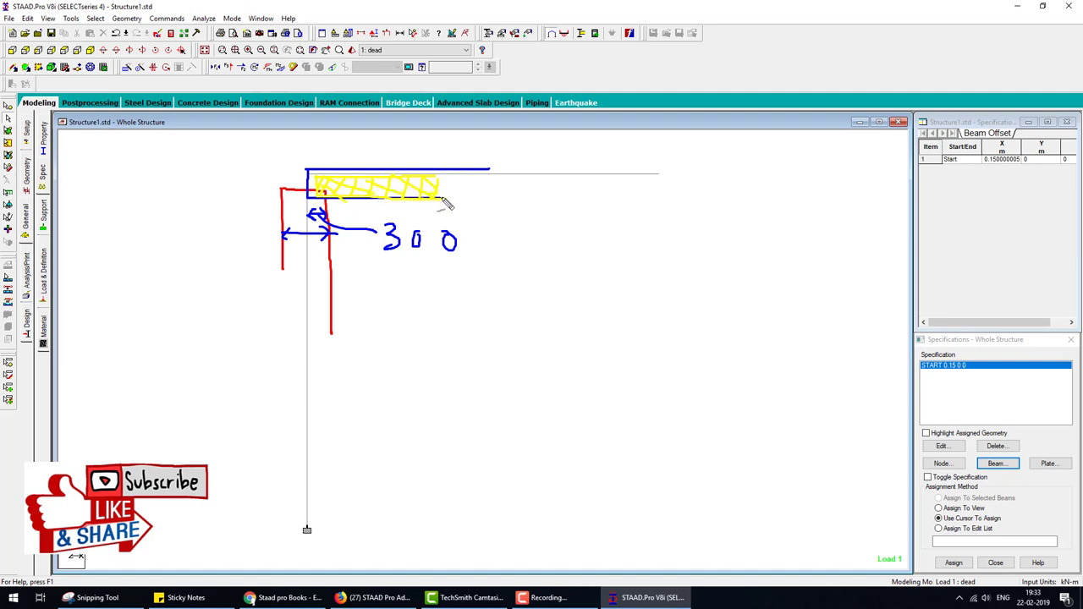
{"action": "key", "text": "Escape"}
Assign the 0.15 m start offset to the top beam and check it in a rendered view.
{"action": "left_click", "coordinate": [406, 176]}
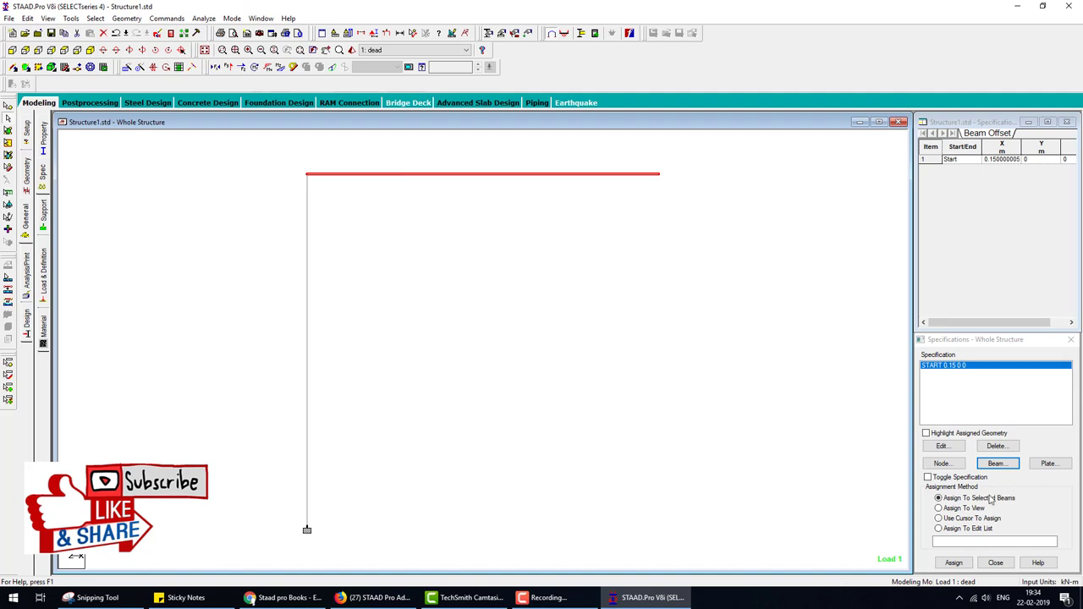
{"action": "left_click", "coordinate": [953, 562]}
{"action": "left_click", "coordinate": [1004, 482]}
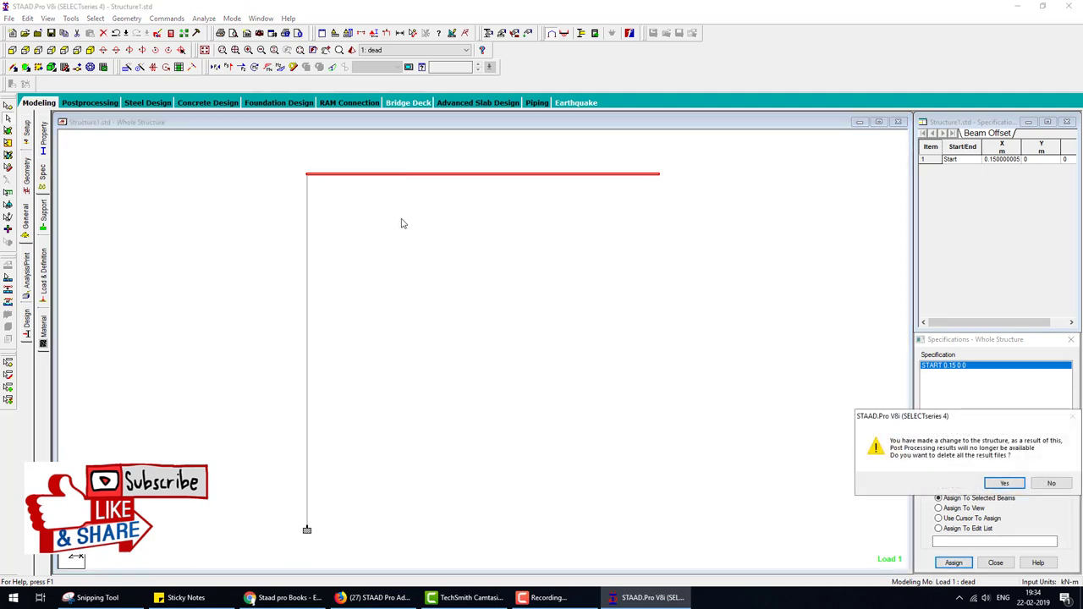
{"action": "key", "text": "Return"}
{"action": "left_click", "coordinate": [362, 224]}
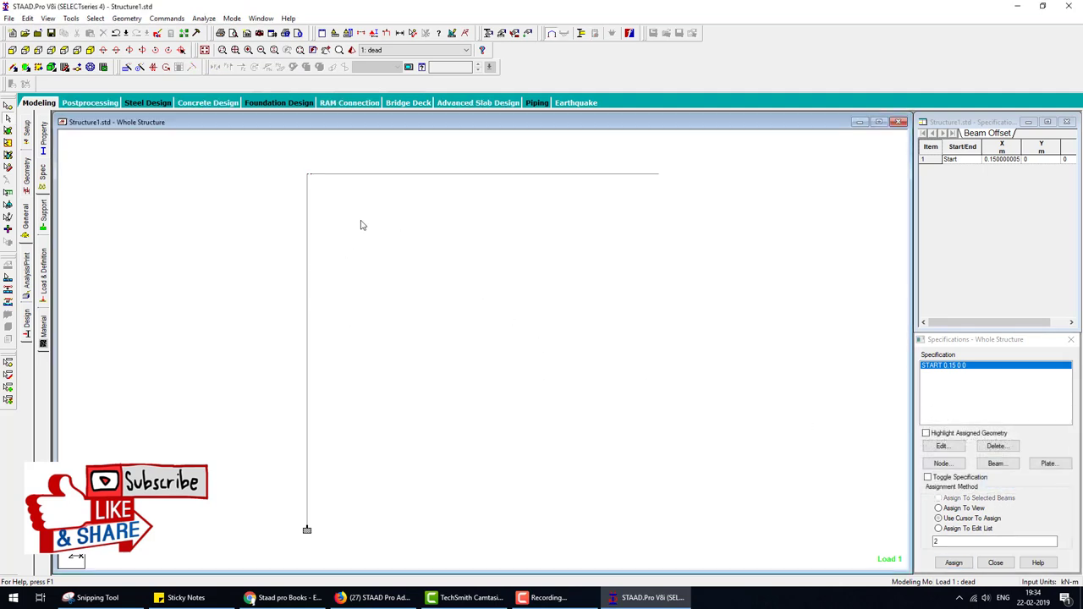
{"action": "left_click", "coordinate": [352, 50]}
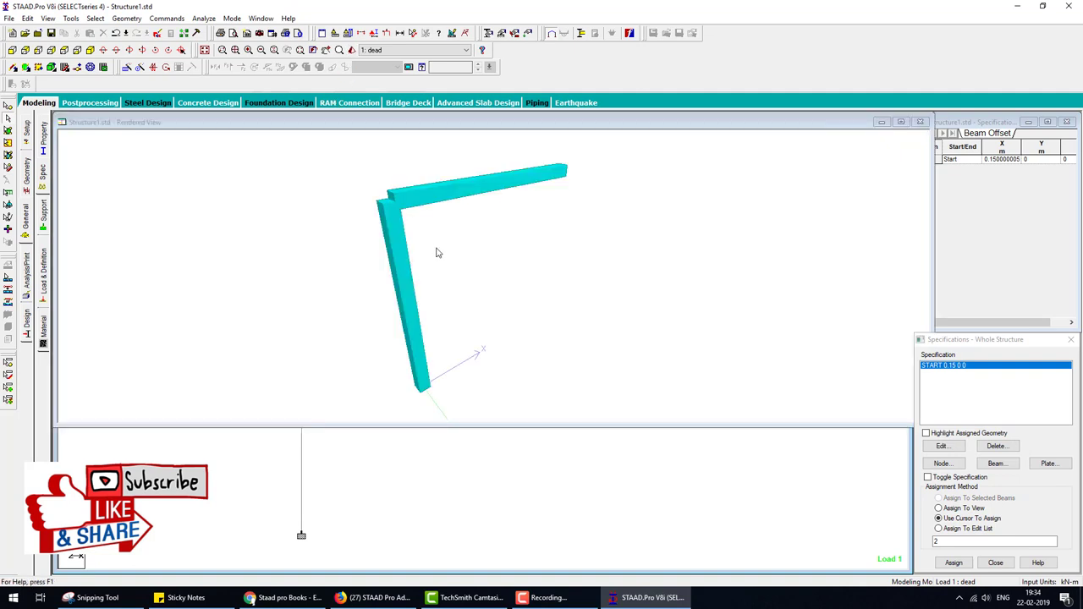
{"action": "left_click_drag", "start_coordinate": [376, 238], "coordinate": [344, 223]}
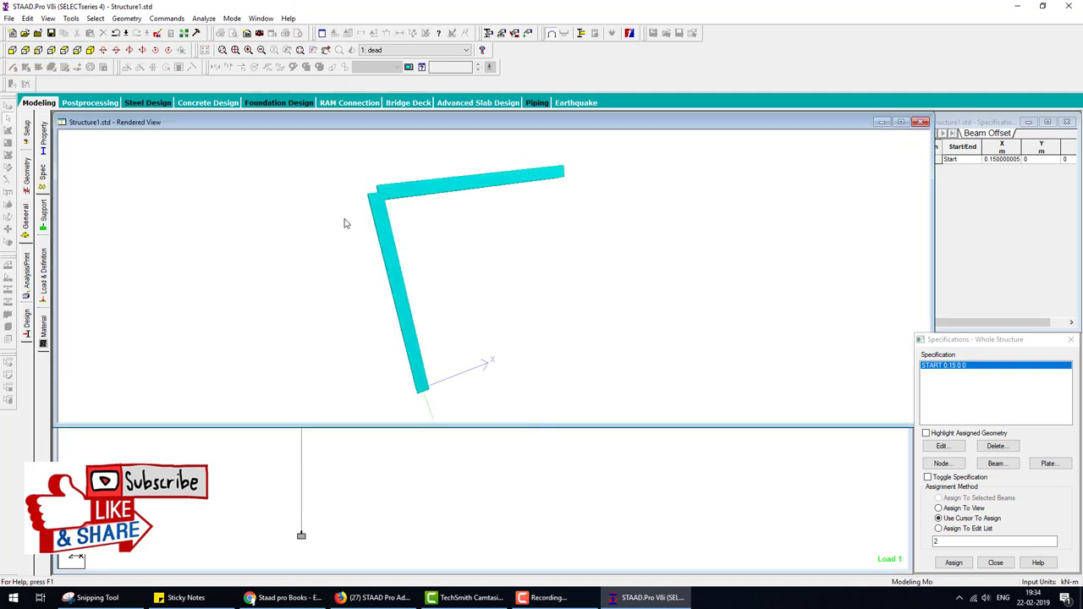
{"action": "left_click", "coordinate": [920, 122]}
Save the model and rerun the analysis, going on to the results.
{"action": "left_click", "coordinate": [203, 18]}
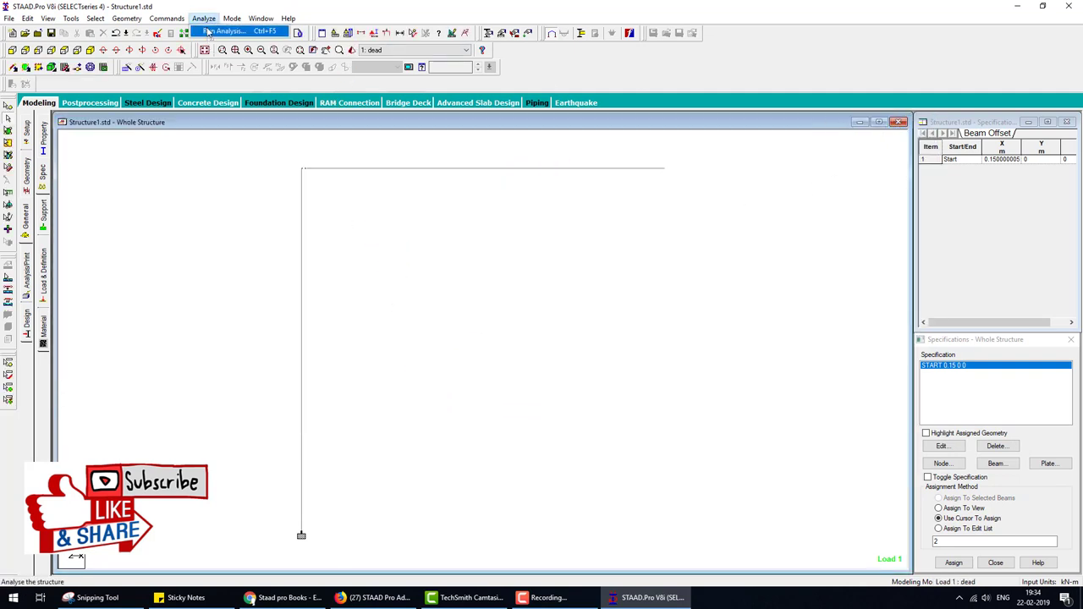
{"action": "left_click", "coordinate": [208, 31]}
{"action": "left_click", "coordinate": [483, 316]}
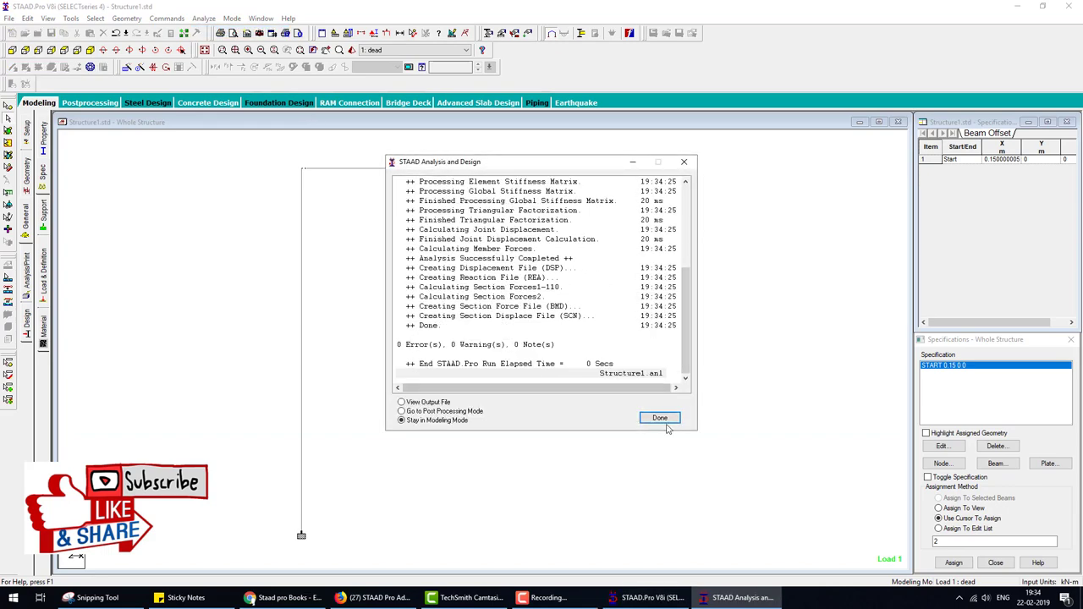
{"action": "left_click", "coordinate": [663, 421]}
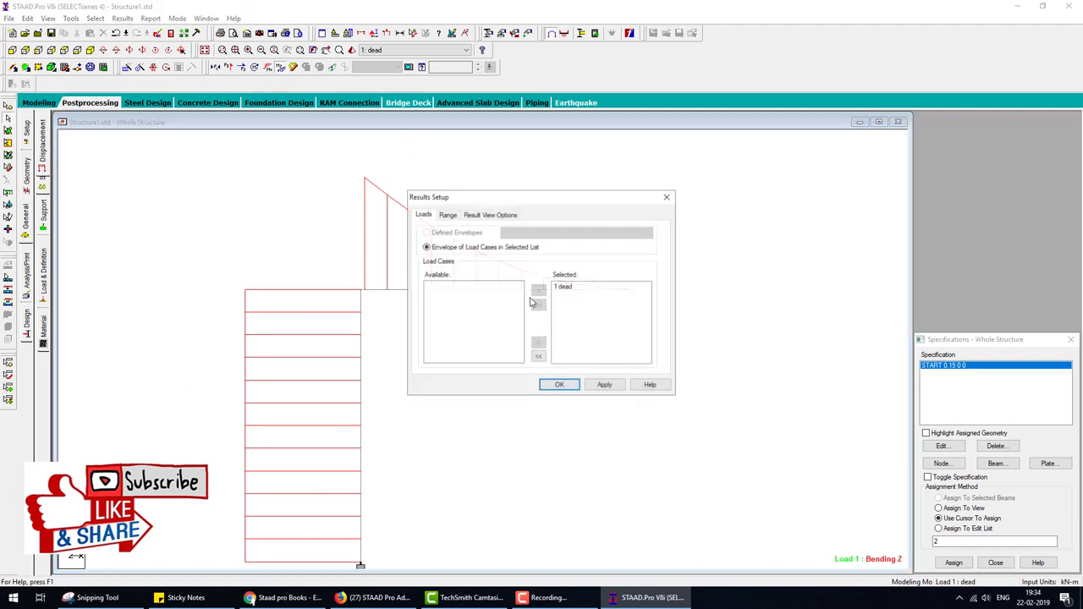
Label the load 1 Bending Z diagram with end, maximum and mid-point moments (beam max 411.481 kNm).
{"action": "left_click", "coordinate": [559, 384]}
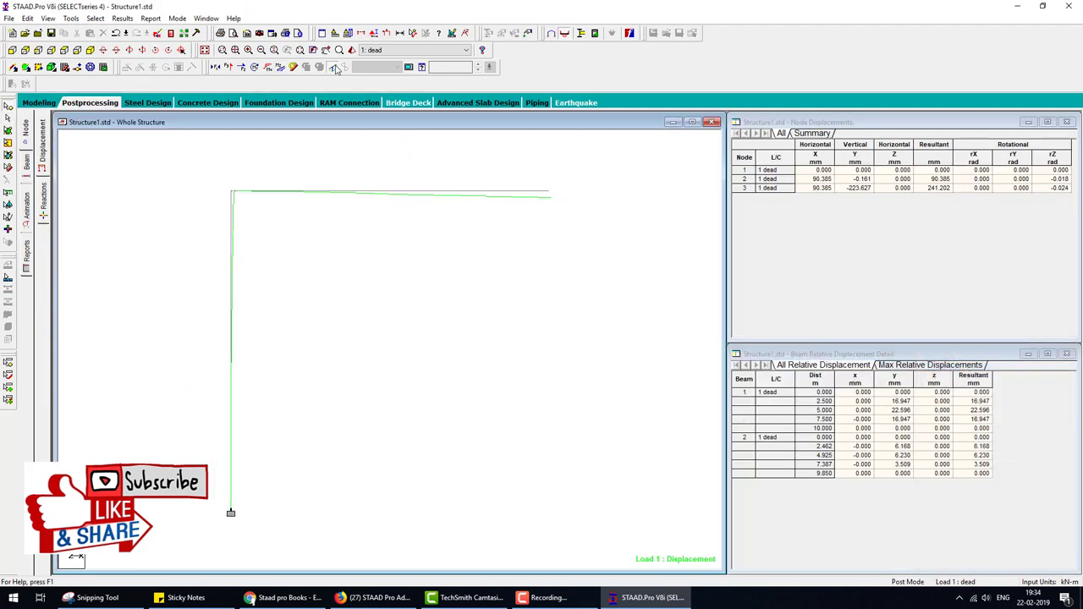
{"action": "left_click", "coordinate": [286, 67]}
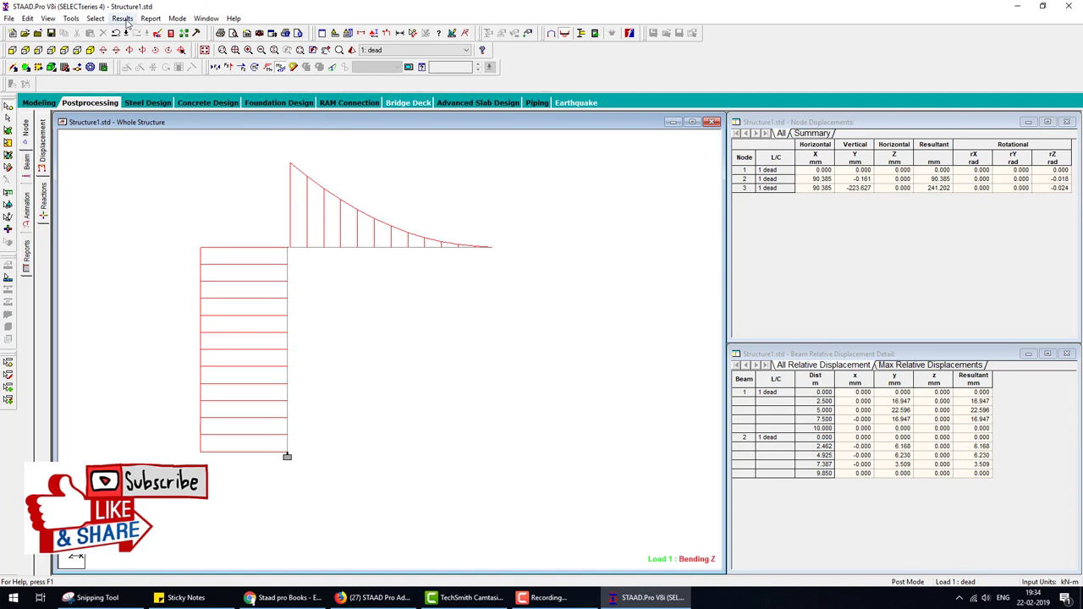
{"action": "left_click", "coordinate": [123, 17]}
{"action": "left_click", "coordinate": [146, 198]}
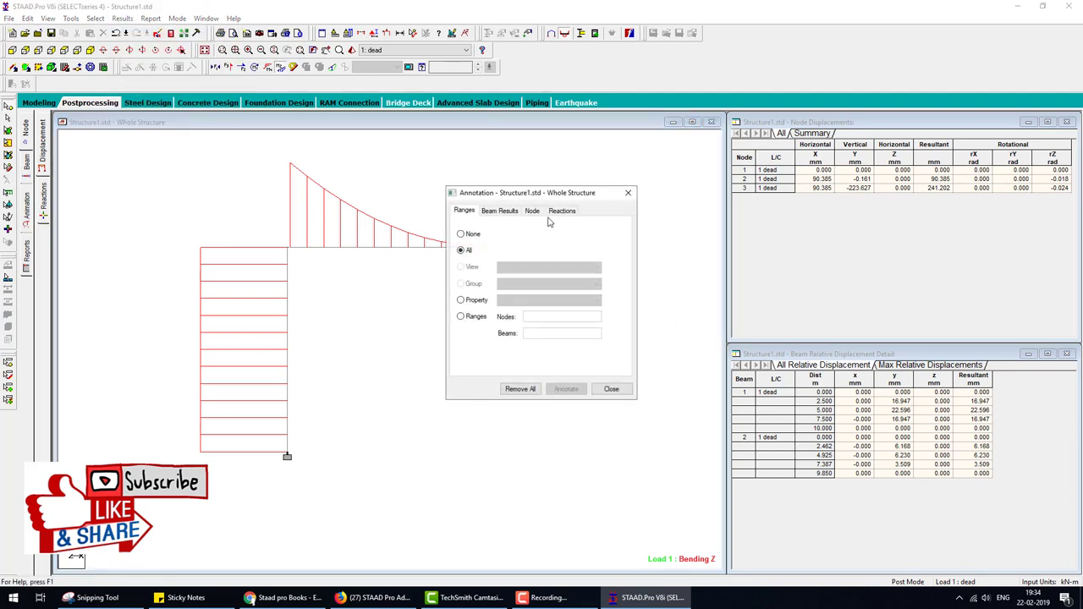
{"action": "left_click", "coordinate": [512, 212]}
{"action": "left_click", "coordinate": [573, 239]}
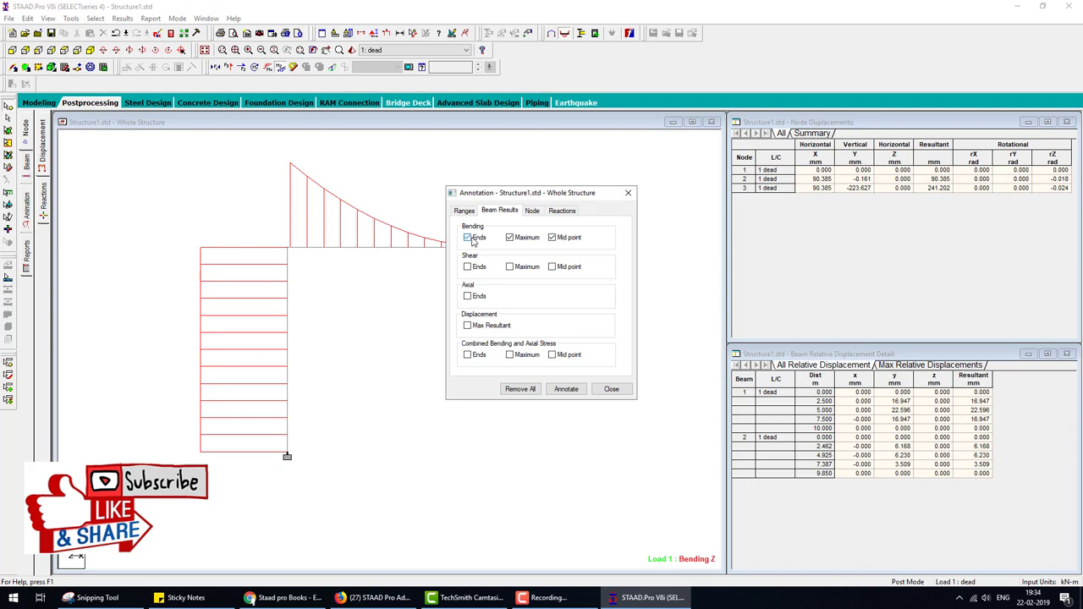
{"action": "left_click", "coordinate": [542, 597]}
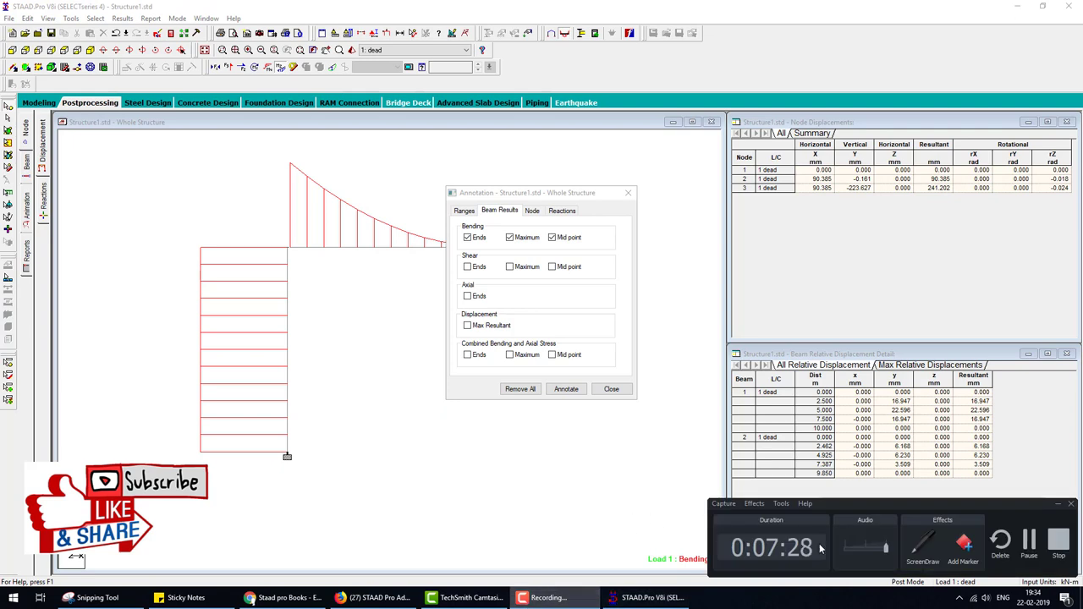
{"action": "left_click", "coordinate": [1030, 546]}
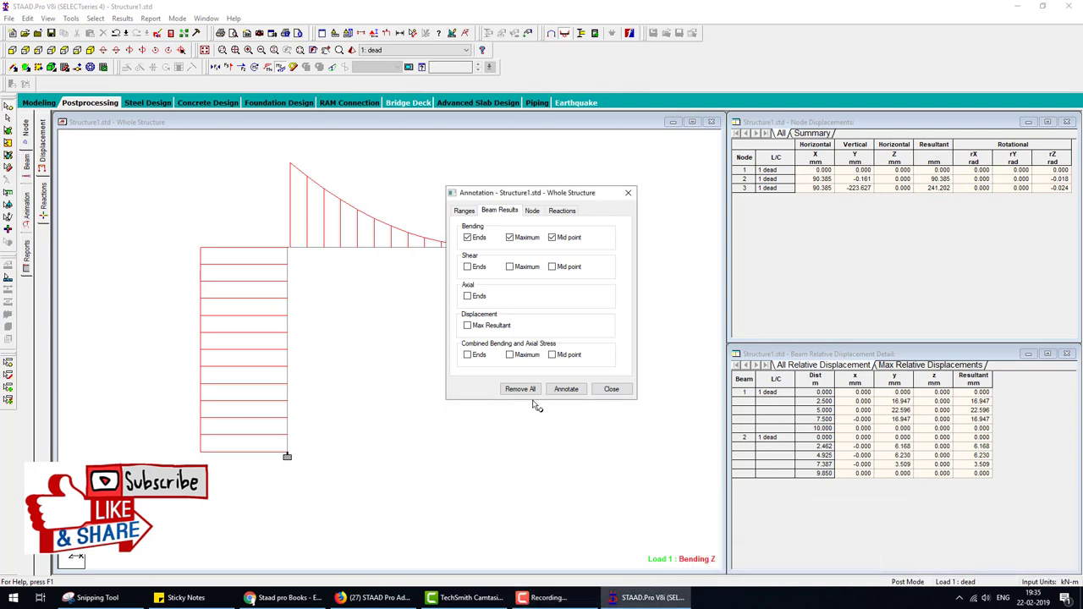
{"action": "left_click", "coordinate": [560, 392]}
{"action": "left_click", "coordinate": [603, 392]}
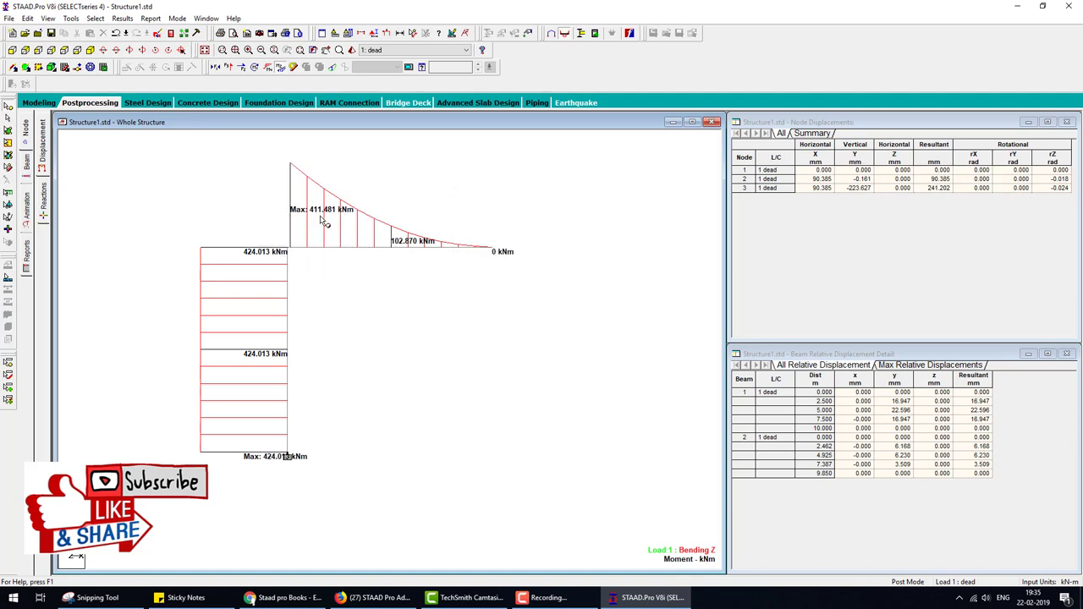
{"action": "left_click", "coordinate": [95, 598]}
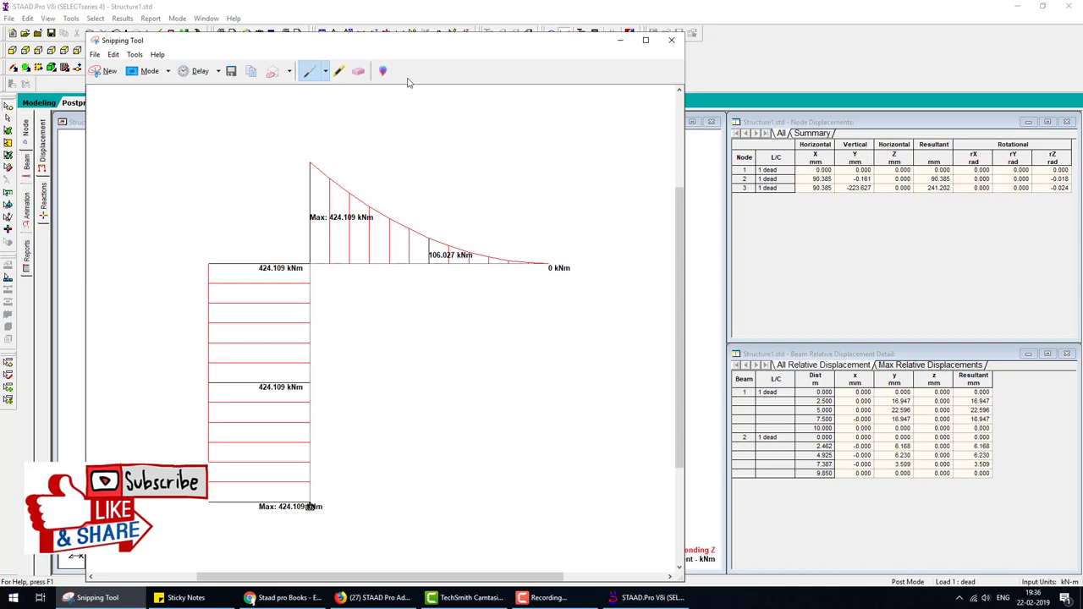
{"action": "left_click", "coordinate": [622, 41]}
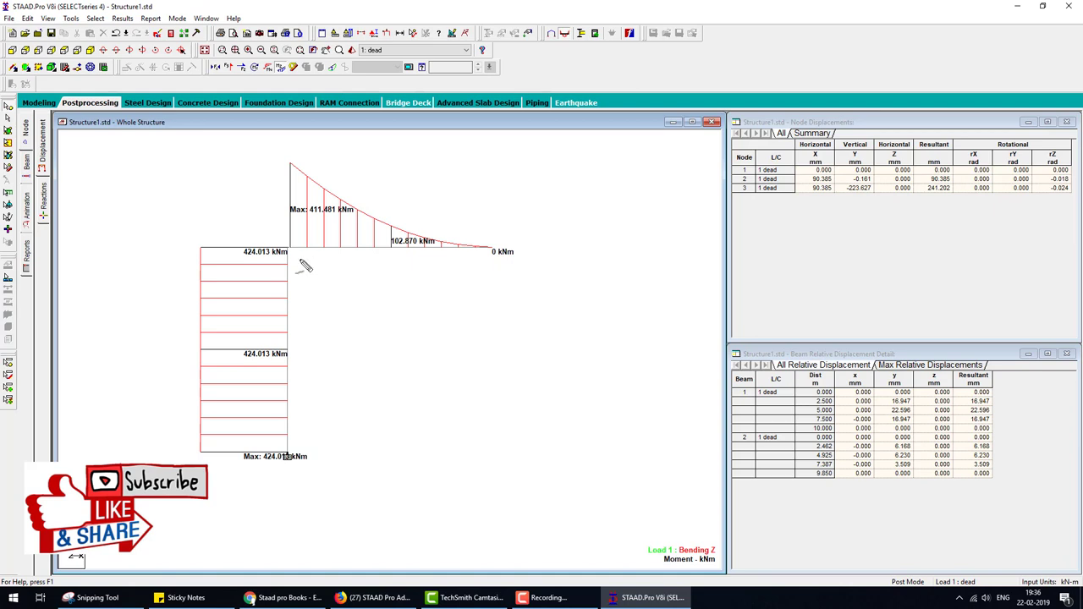
{"action": "left_click_drag", "start_coordinate": [293, 265], "coordinate": [350, 282]}
{"action": "key", "text": "Escape"}
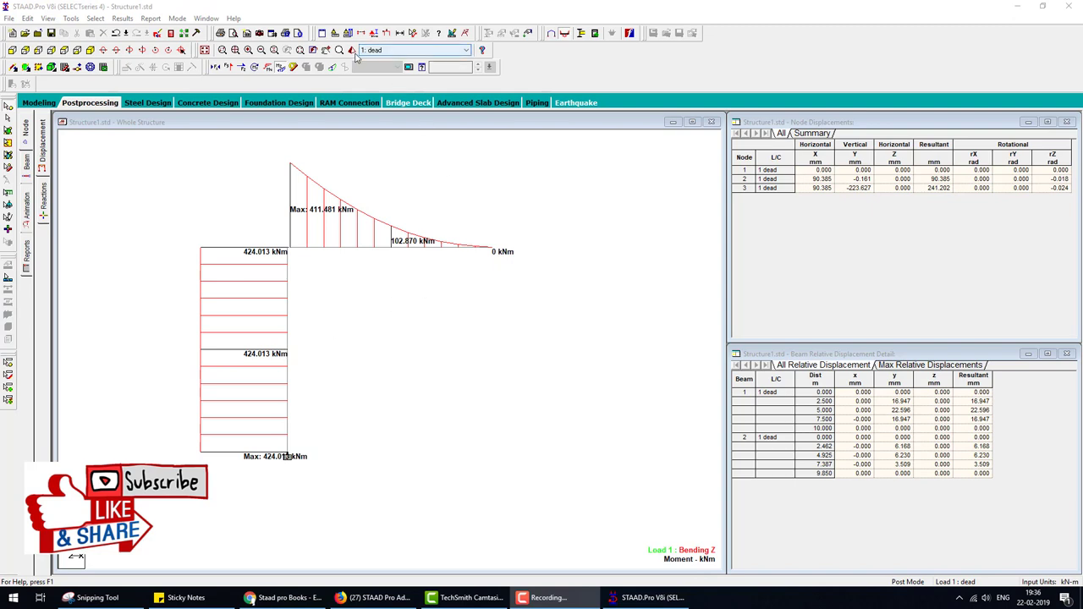
Edit the START 0.15 0 0 offset specification to X = 0.30 m.
{"action": "left_click", "coordinate": [408, 67]}
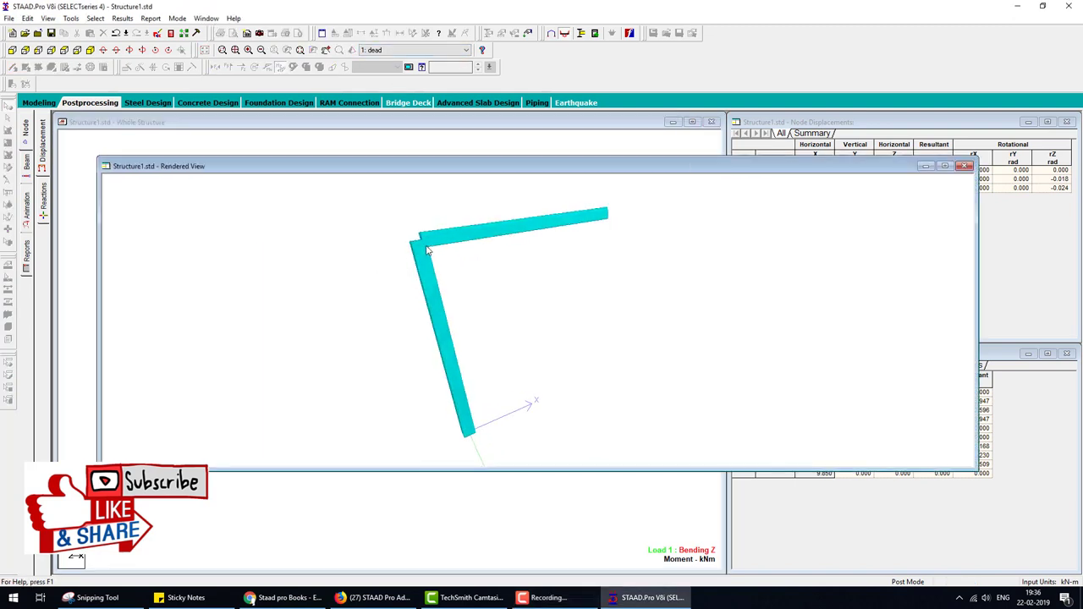
{"action": "left_click", "coordinate": [964, 167]}
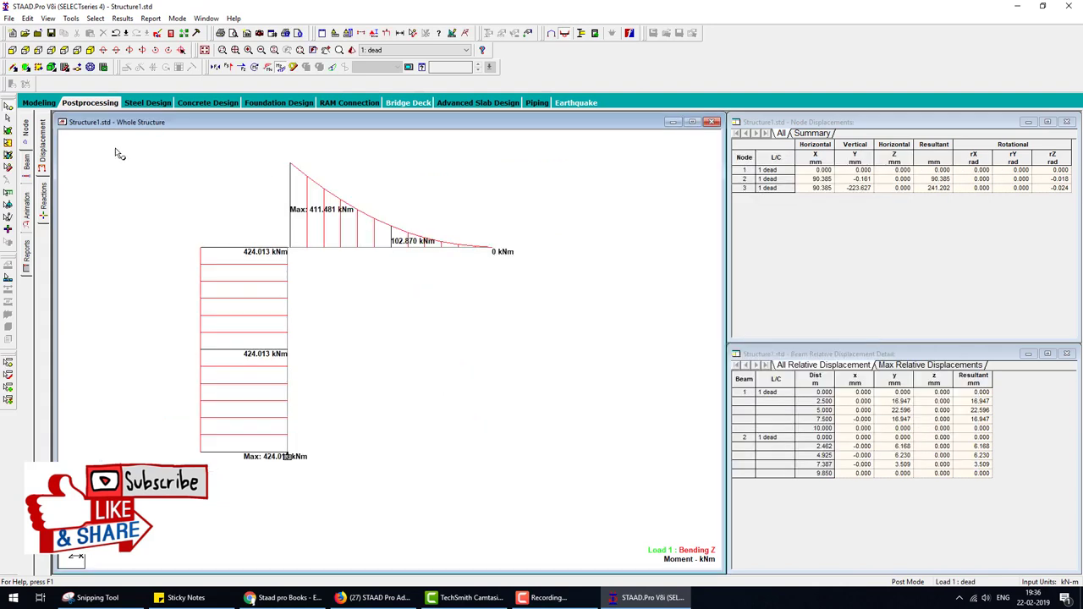
{"action": "left_click", "coordinate": [34, 103]}
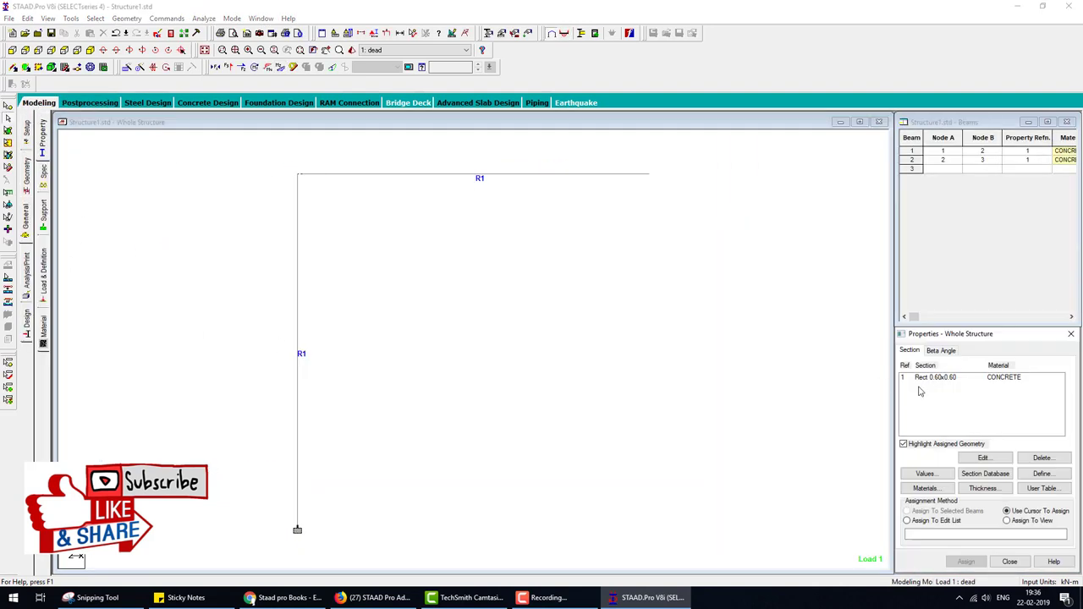
{"action": "left_click", "coordinate": [43, 174]}
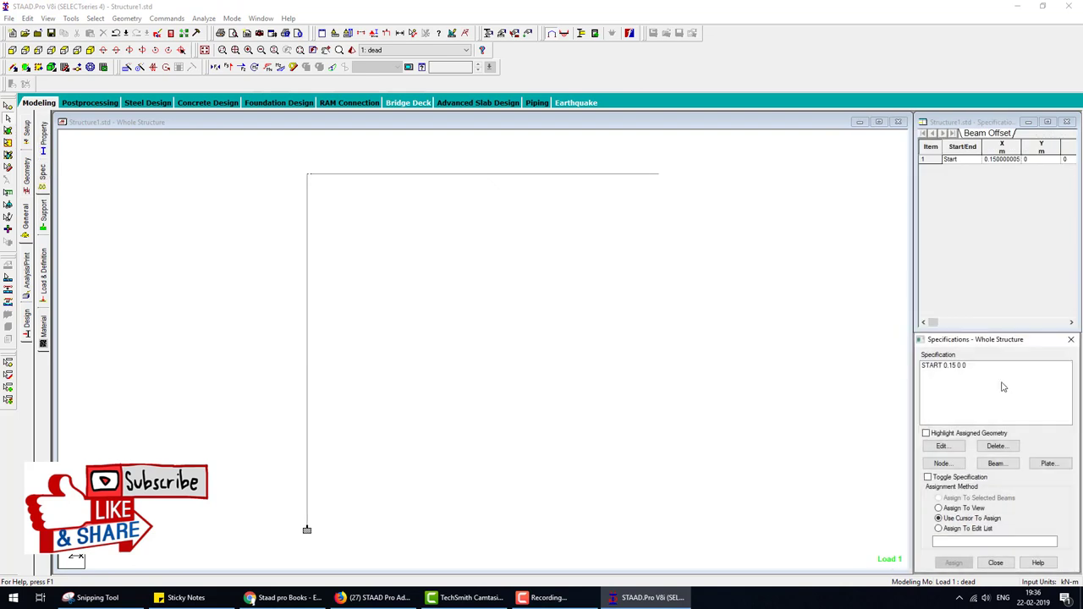
{"action": "double_click", "coordinate": [946, 366]}
{"action": "type", "text": "0.3"}
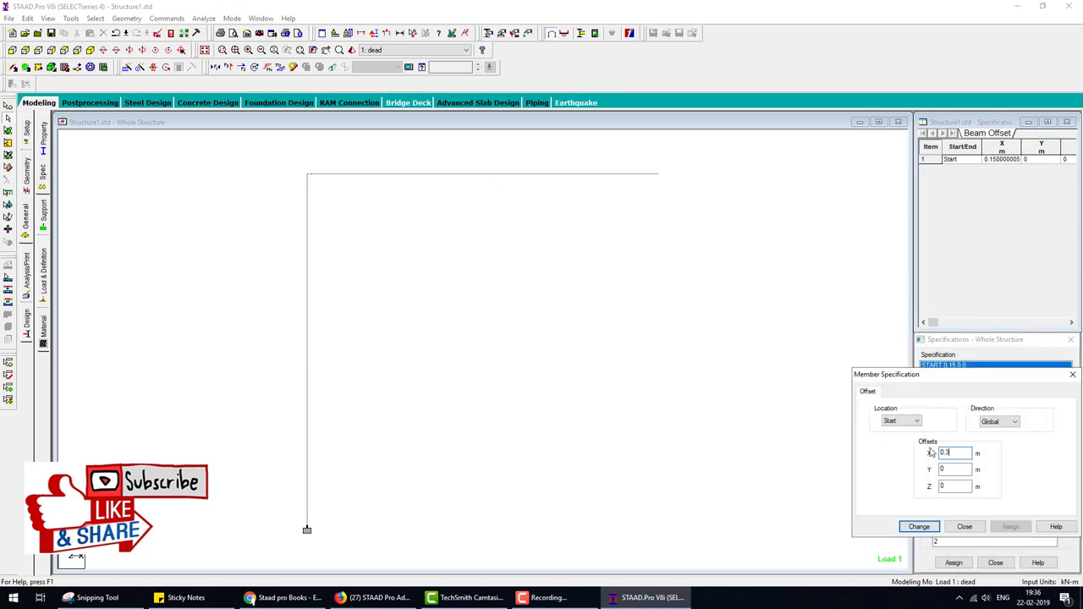
{"action": "left_click", "coordinate": [914, 527]}
{"action": "left_click", "coordinate": [998, 483]}
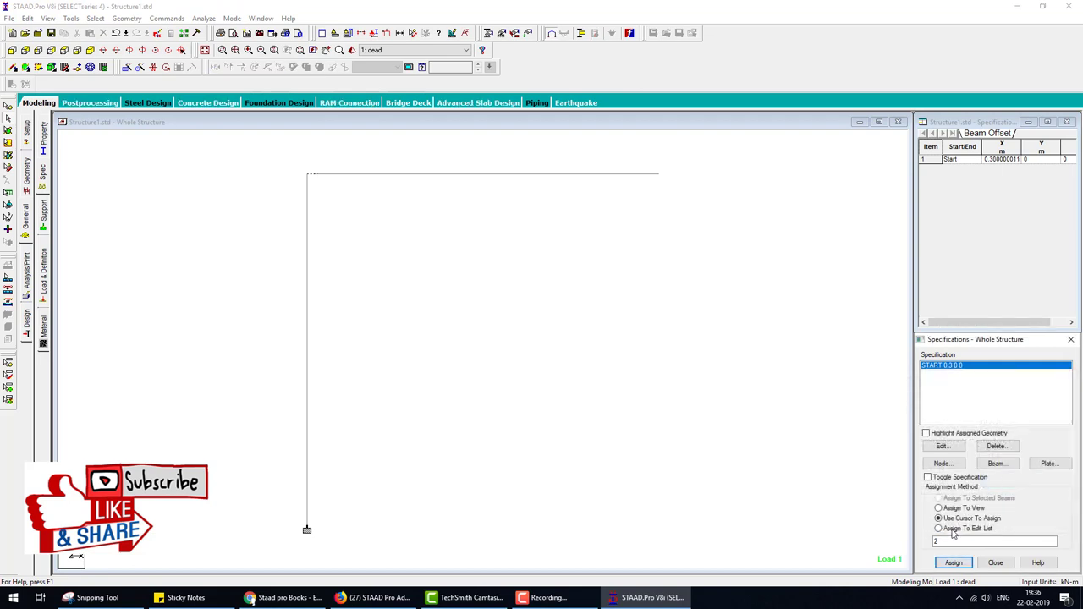
Check the new offset in a rendered view, then save and rerun the analysis.
{"action": "left_click", "coordinate": [351, 49]}
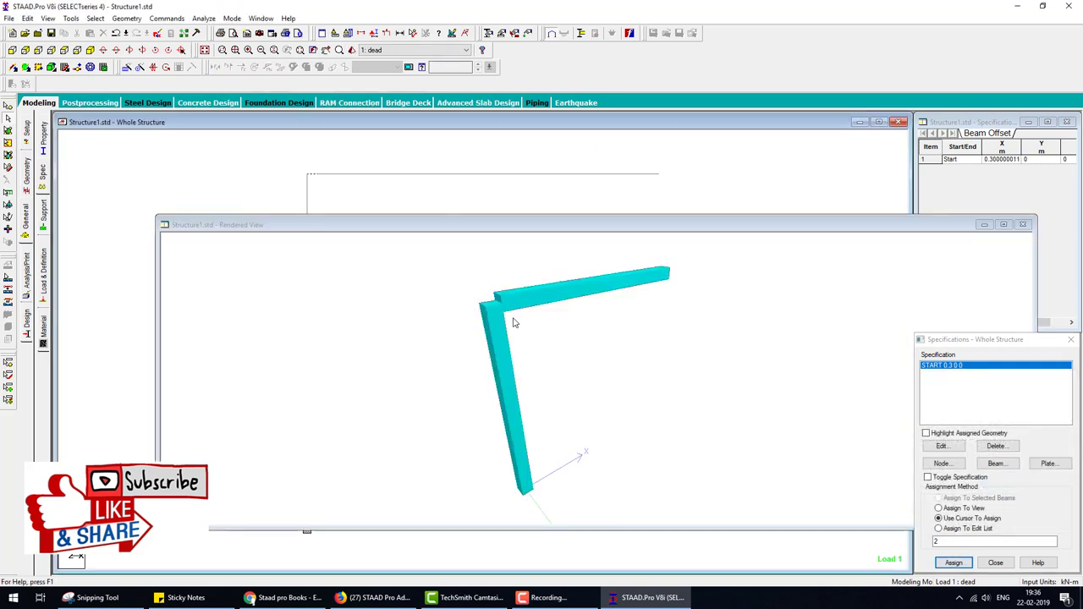
{"action": "left_click_drag", "start_coordinate": [414, 323], "coordinate": [555, 317]}
{"action": "left_click", "coordinate": [1024, 225]}
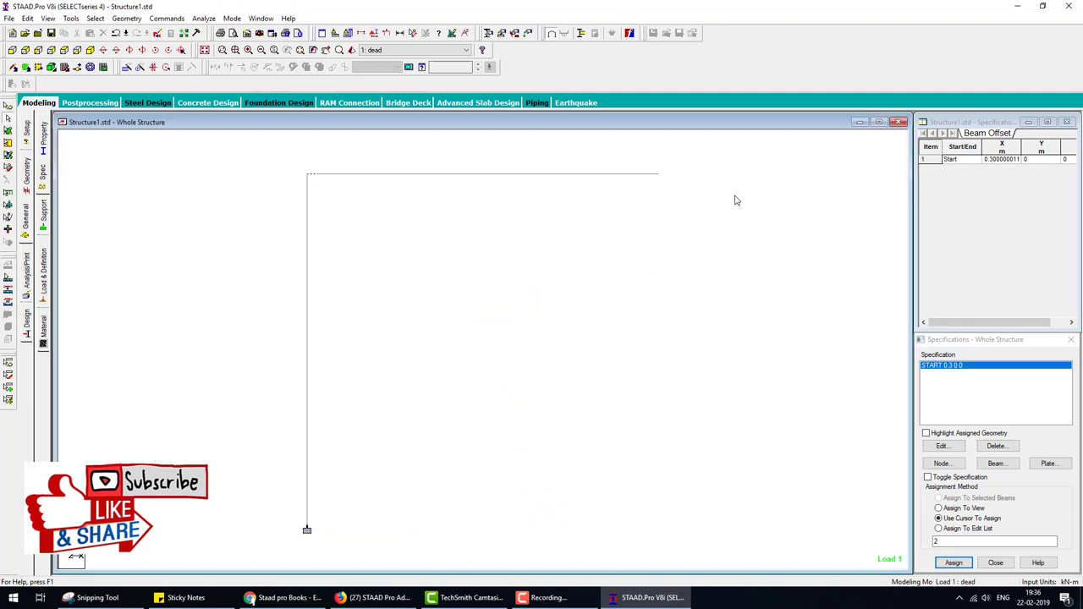
{"action": "left_click", "coordinate": [206, 18]}
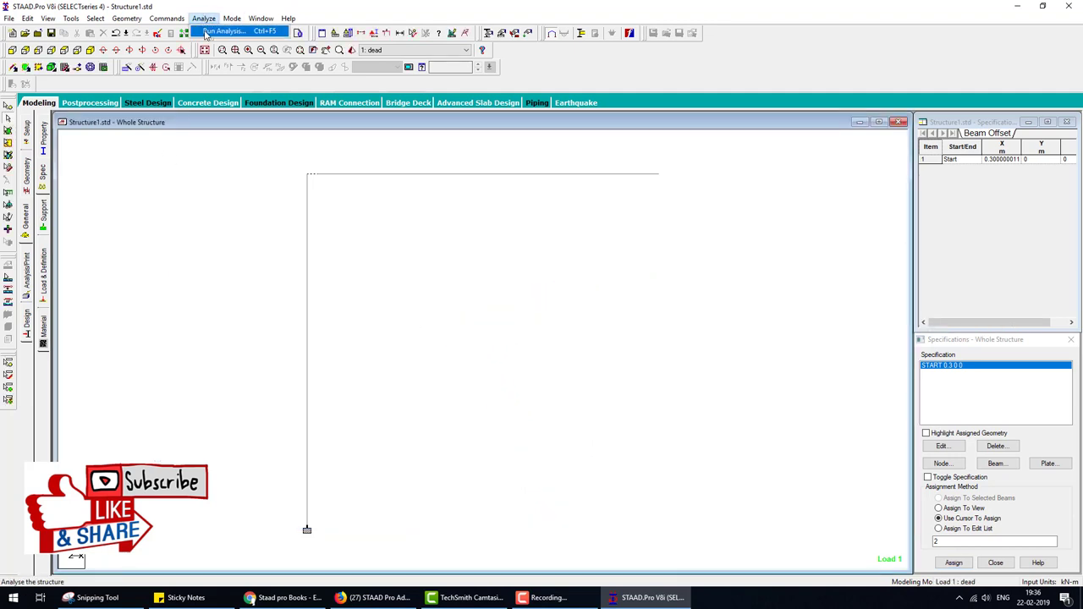
{"action": "left_click", "coordinate": [211, 34]}
{"action": "left_click", "coordinate": [473, 315]}
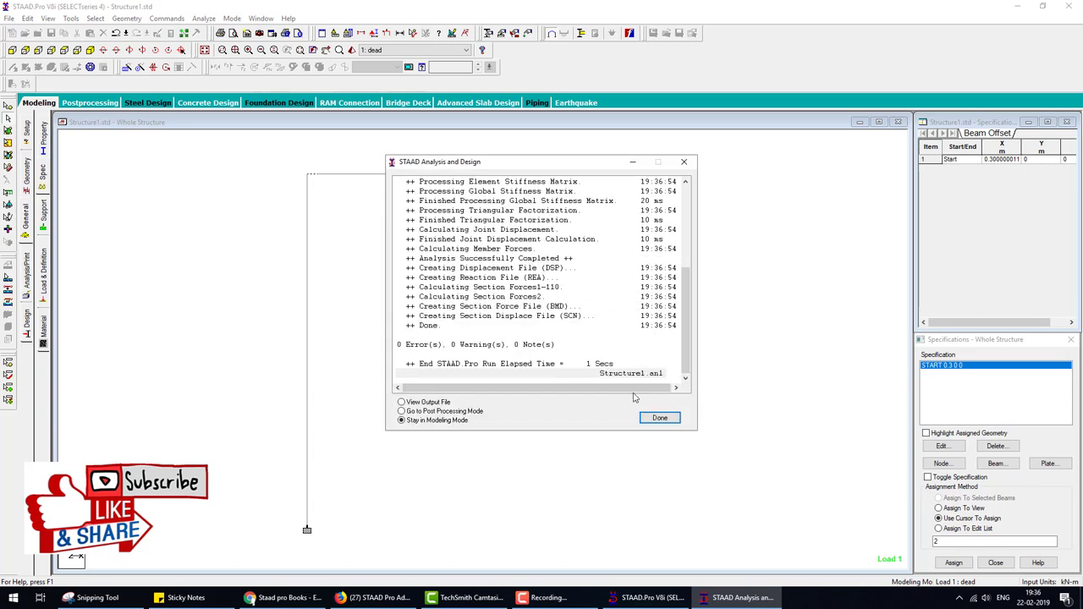
{"action": "left_click", "coordinate": [659, 417]}
Display the load 1 Bending Z diagram with the 0.3 m offset and bring up the Annotation dialog.
{"action": "left_click", "coordinate": [85, 102]}
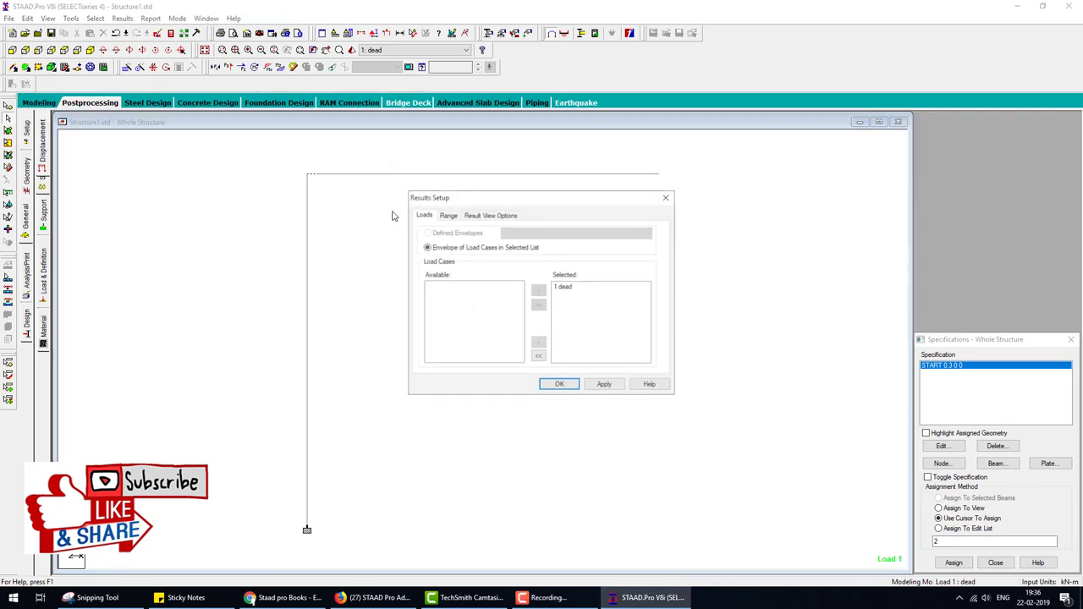
{"action": "left_click", "coordinate": [559, 388]}
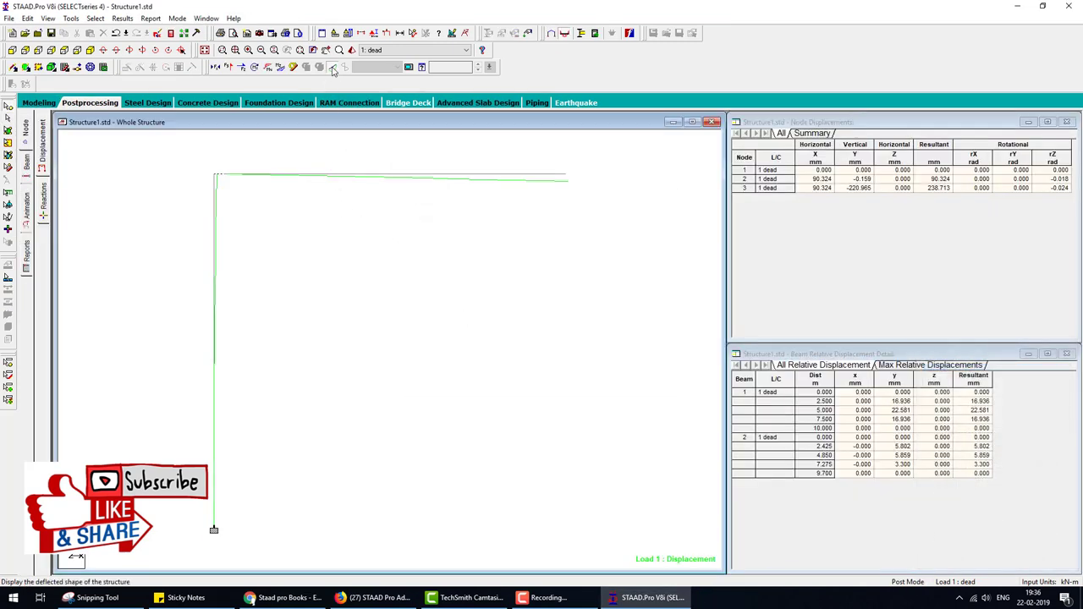
{"action": "left_click", "coordinate": [281, 67]}
{"action": "scroll", "coordinate": [358, 204], "scroll_direction": "down", "scroll_amount": 2}
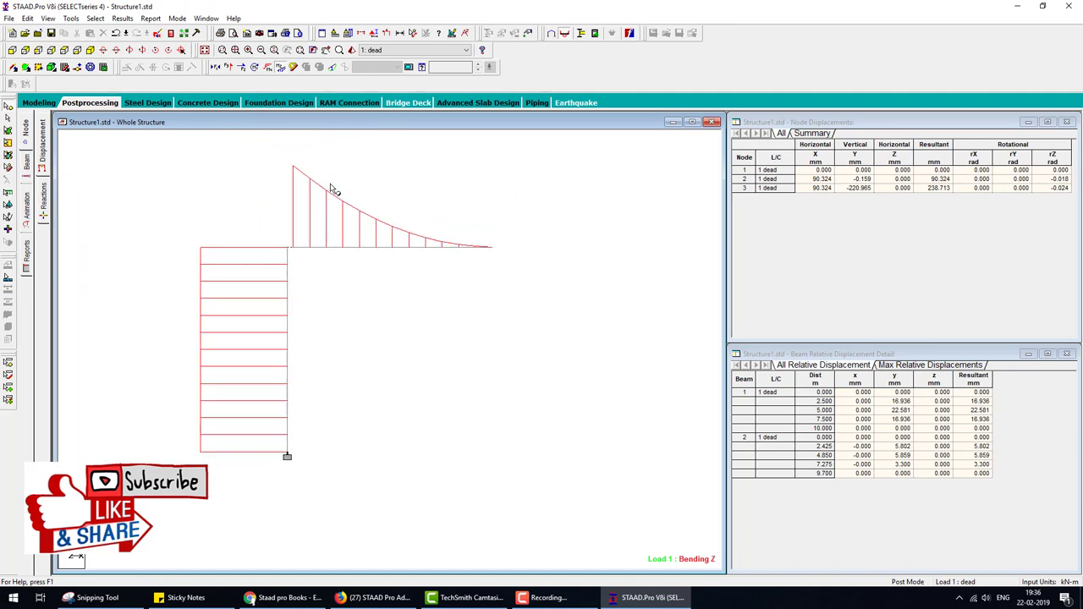
{"action": "left_click", "coordinate": [150, 17]}
{"action": "mouse_move", "coordinate": [122, 18]}
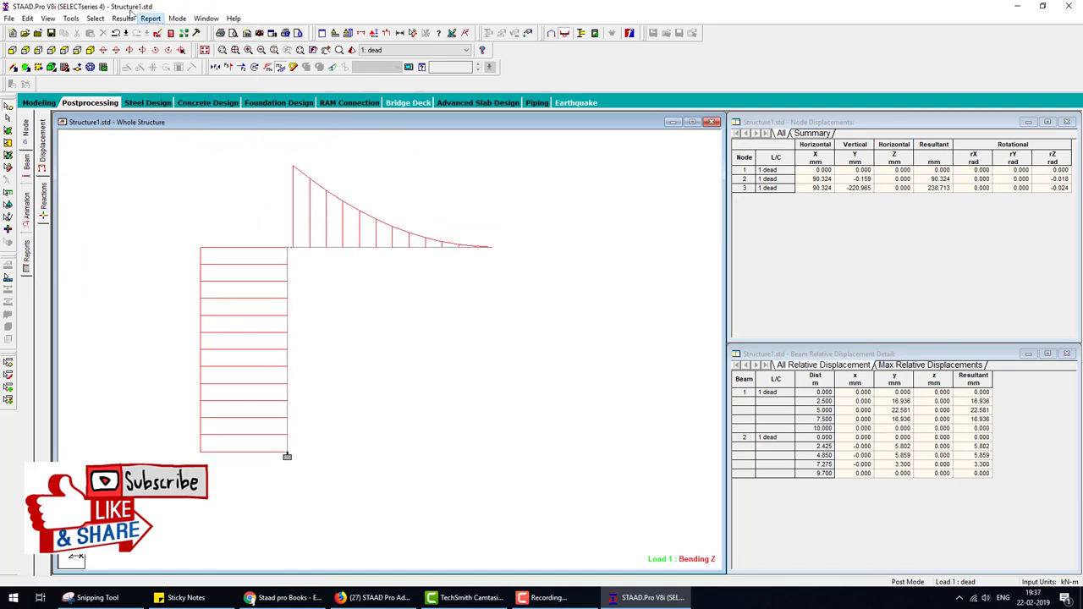
{"action": "left_click", "coordinate": [141, 197]}
Annotate bending ends, maximum and mid-points (beam max 399.044 kNm, column 423.727 kNm).
{"action": "left_click", "coordinate": [510, 213]}
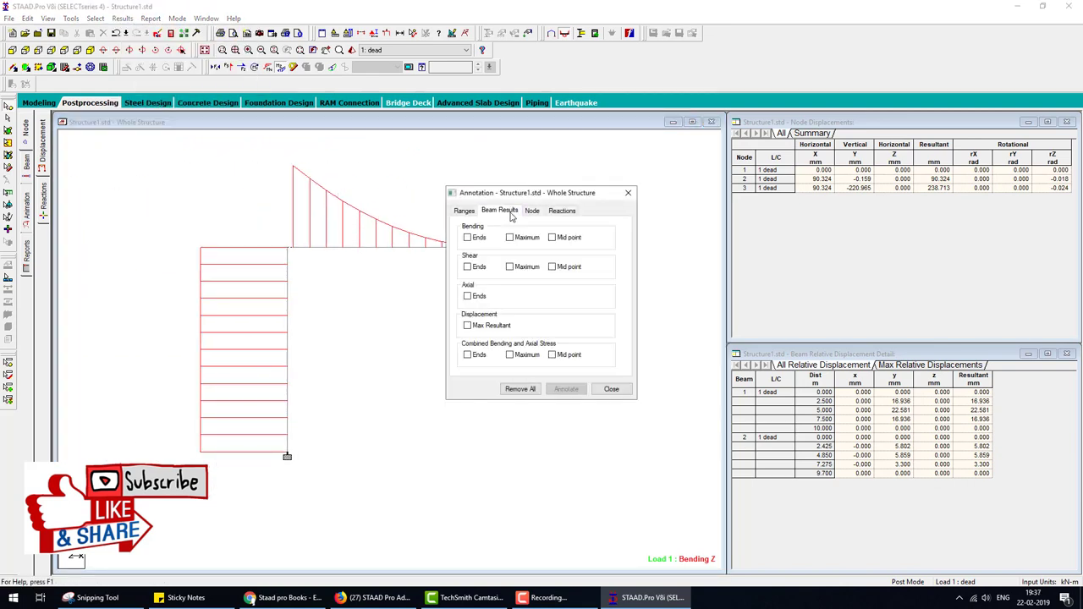
{"action": "left_click", "coordinate": [528, 239]}
{"action": "left_click", "coordinate": [554, 238]}
{"action": "left_click", "coordinate": [481, 237]}
{"action": "left_click", "coordinate": [571, 390]}
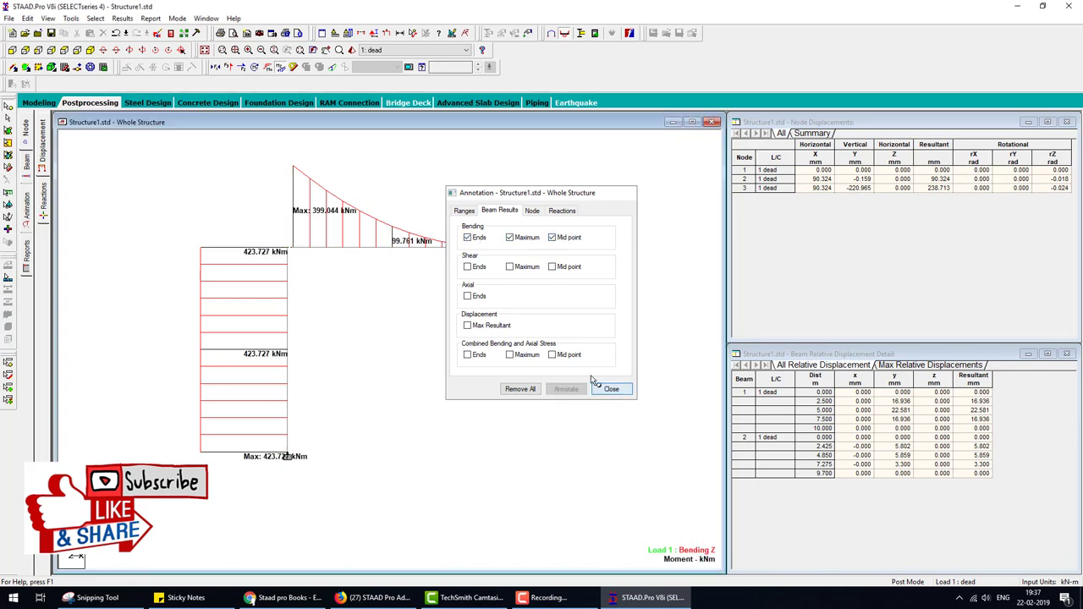
{"action": "left_click", "coordinate": [609, 389]}
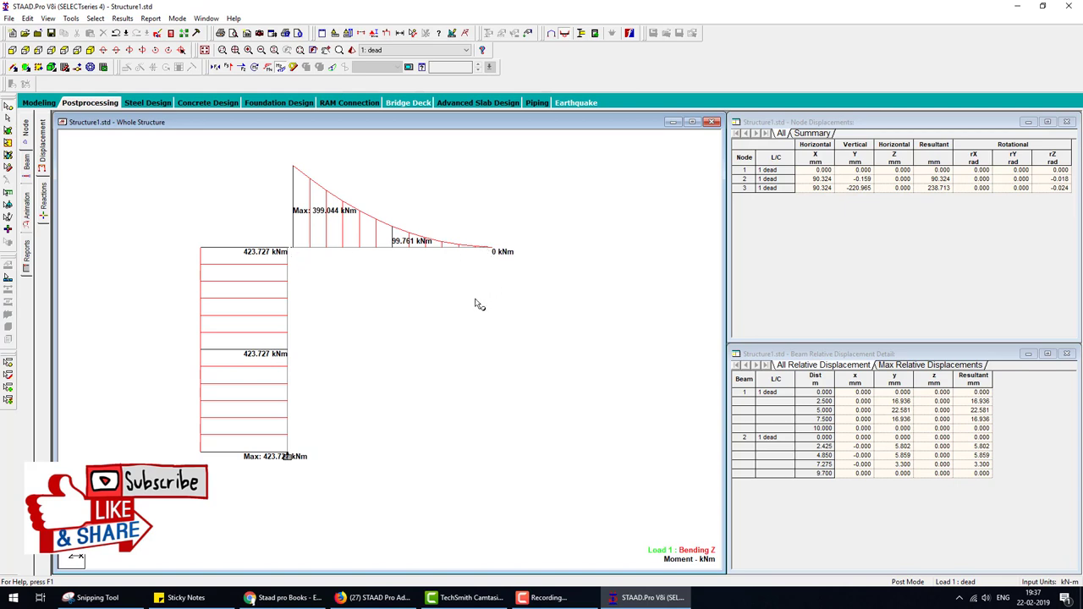
Select node 2 at the beam-column joint and return to Modeling mode.
{"action": "left_click", "coordinate": [300, 252]}
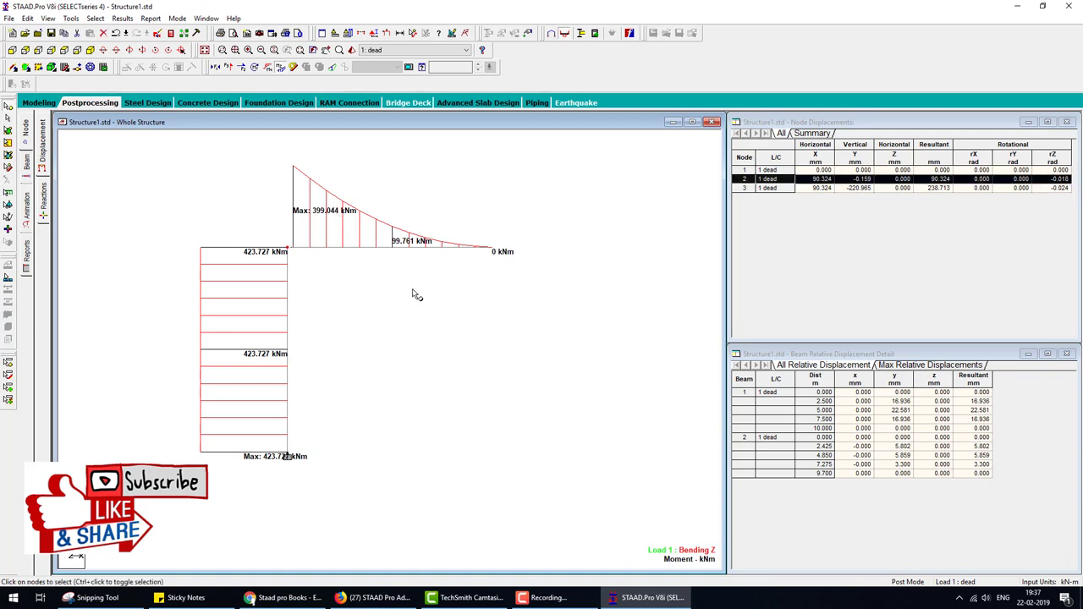
{"action": "key", "text": "F10"}
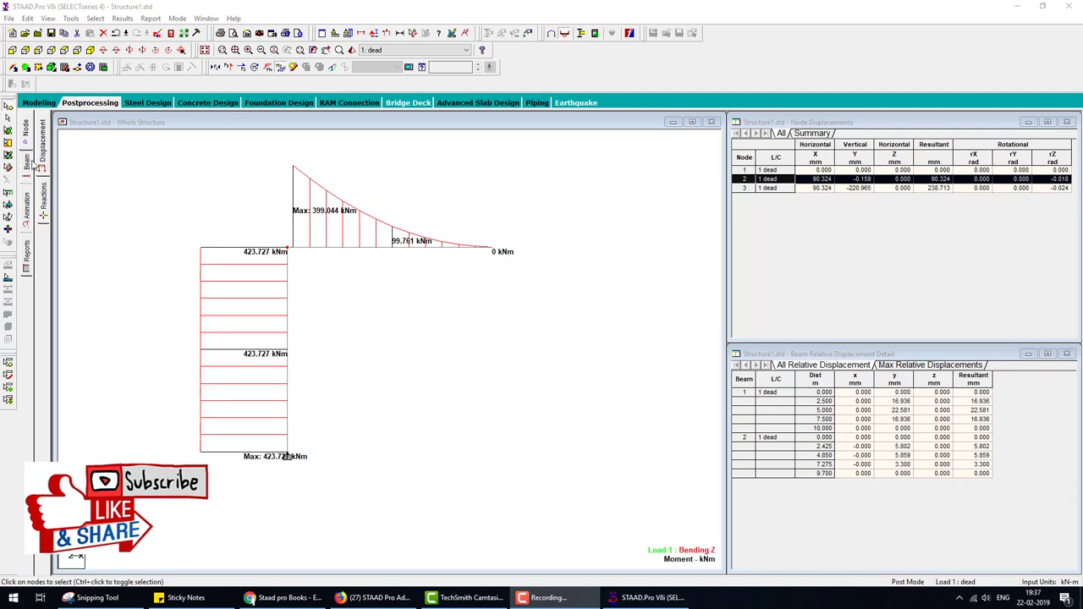
{"action": "left_click", "coordinate": [32, 166]}
{"action": "left_click", "coordinate": [41, 102]}
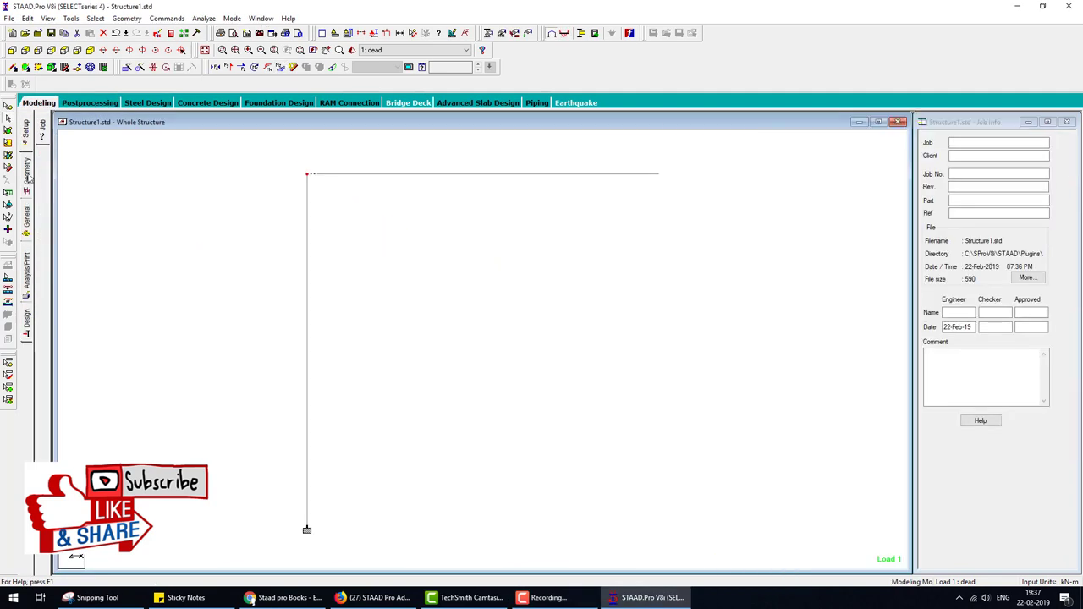
Delete the START 0.3 0 0 offset specification and discard the old results.
{"action": "left_click", "coordinate": [27, 174]}
{"action": "left_click", "coordinate": [29, 216]}
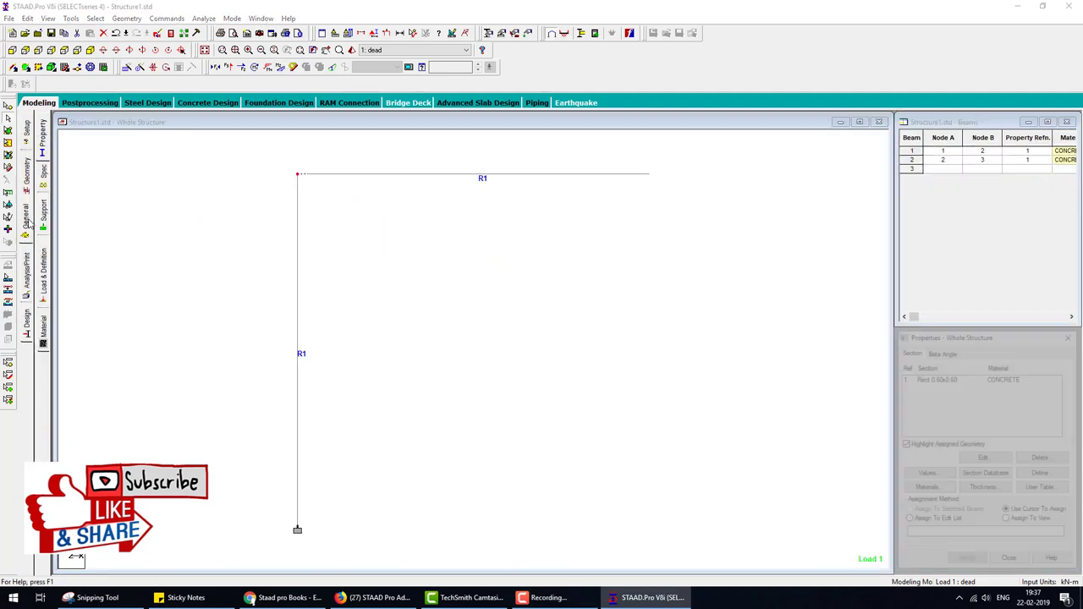
{"action": "left_click", "coordinate": [44, 175]}
{"action": "left_click", "coordinate": [937, 367]}
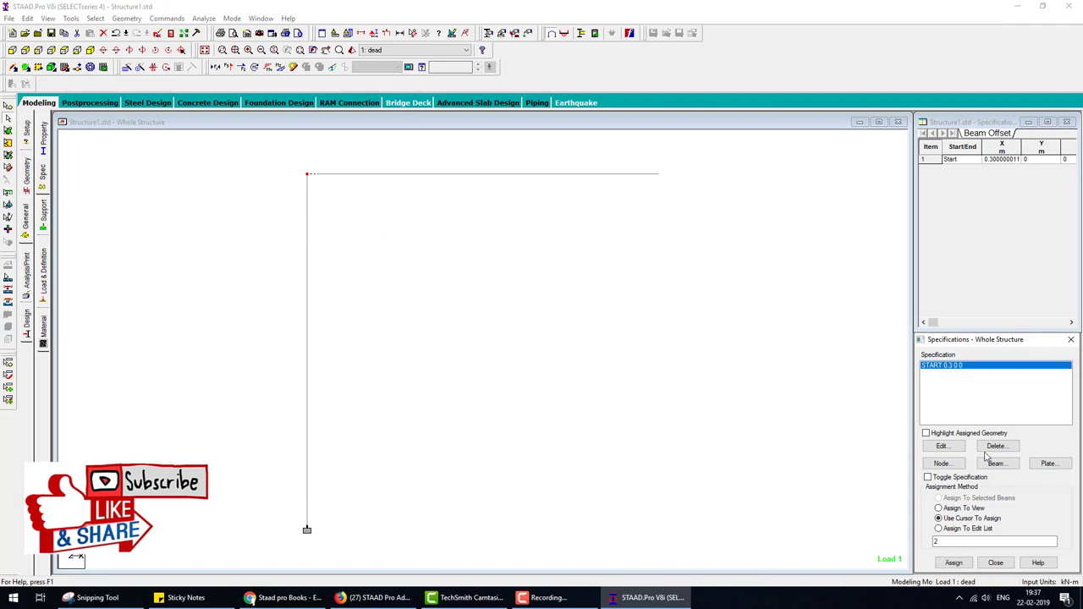
{"action": "left_click", "coordinate": [995, 446]}
{"action": "left_click", "coordinate": [1003, 488]}
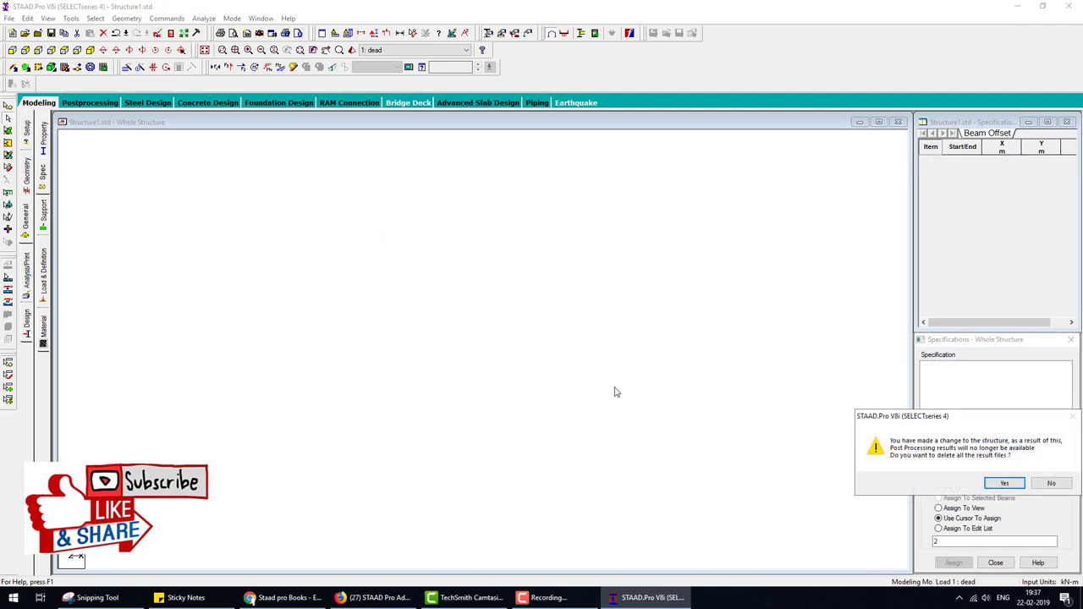
{"action": "left_click", "coordinate": [1003, 484]}
Check the offset-free frame in a rendered 3D view.
{"action": "left_click", "coordinate": [742, 399]}
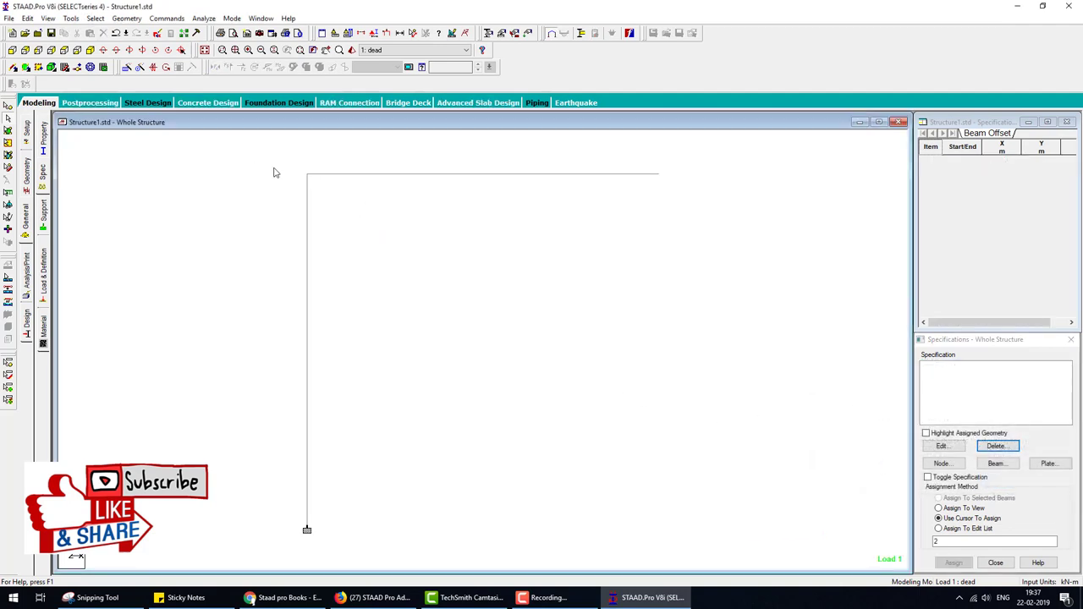
{"action": "left_click", "coordinate": [339, 50]}
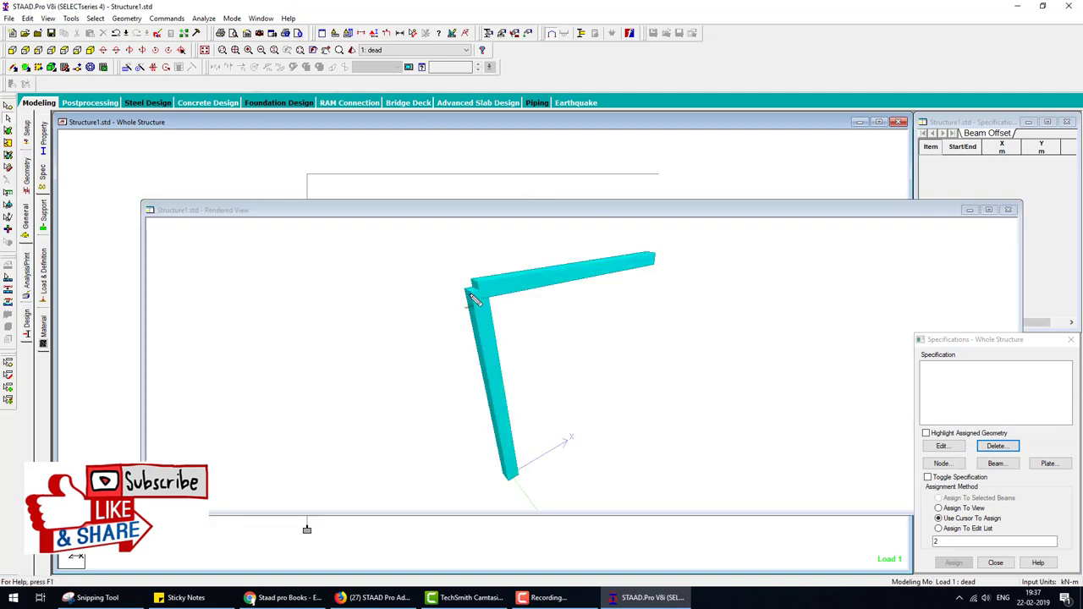
{"action": "left_click", "coordinate": [469, 287]}
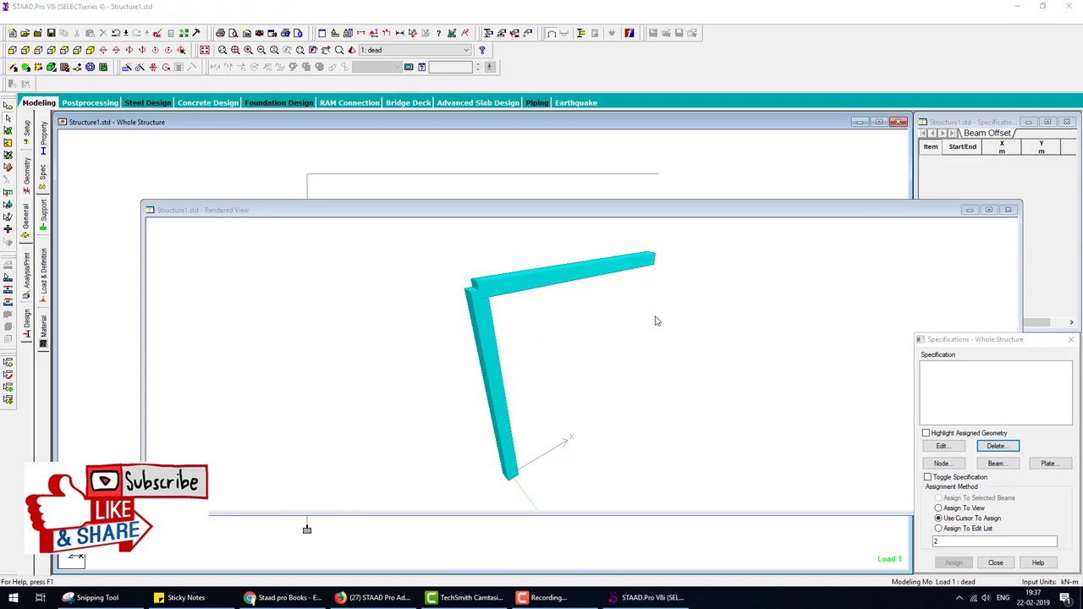
{"action": "left_click", "coordinate": [1008, 209]}
{"action": "left_click", "coordinate": [996, 464]}
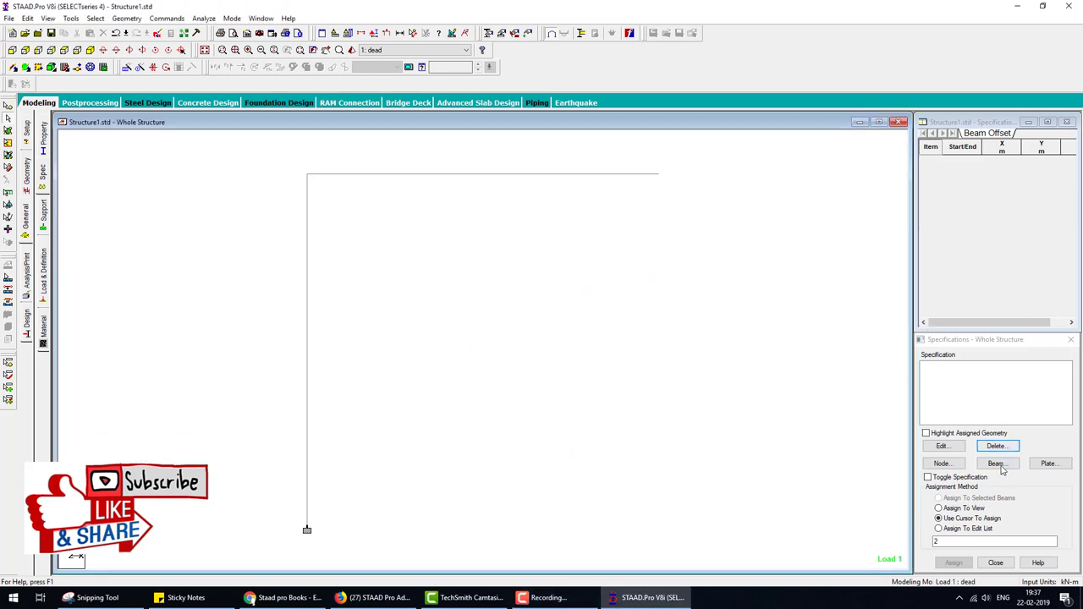
Add a START -0.3 0 0 offset specification and assign it to the top beam.
{"action": "left_click", "coordinate": [890, 376]}
{"action": "type", "text": "-0.3"}
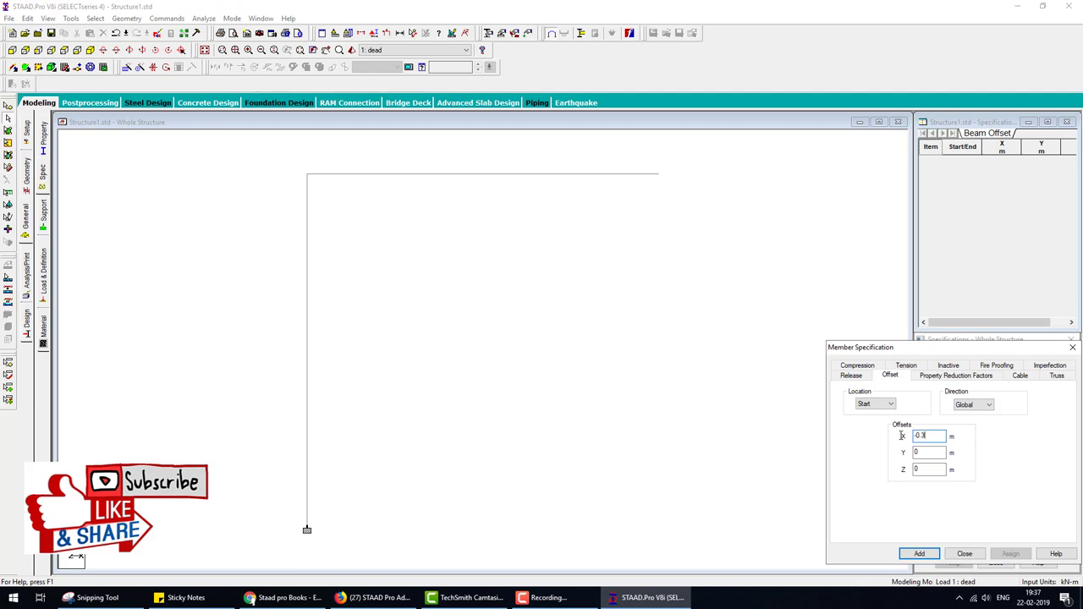
{"action": "left_click", "coordinate": [924, 553]}
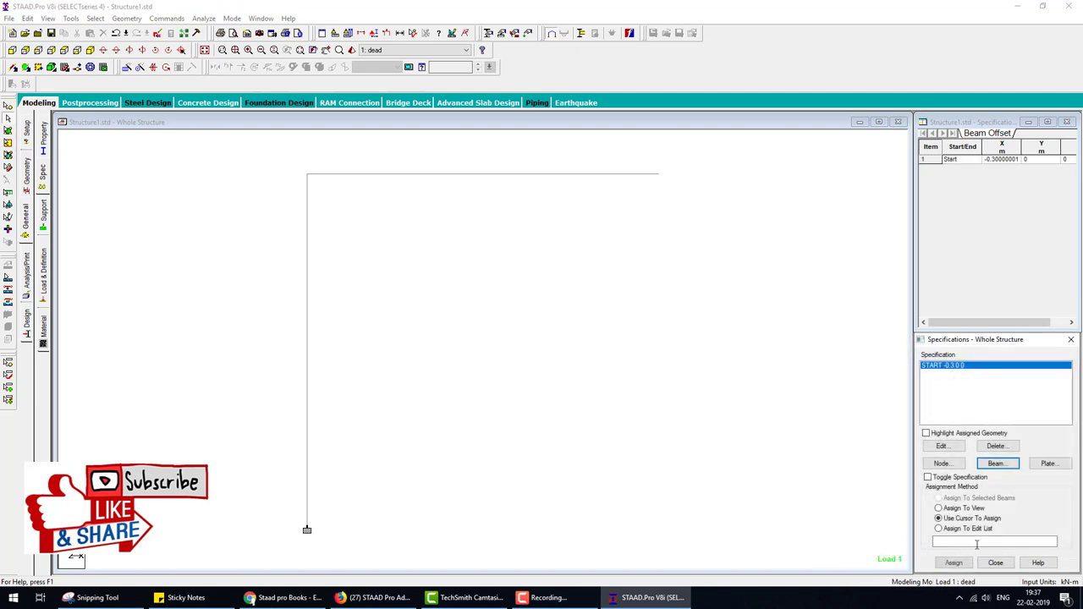
{"action": "left_click", "coordinate": [510, 174]}
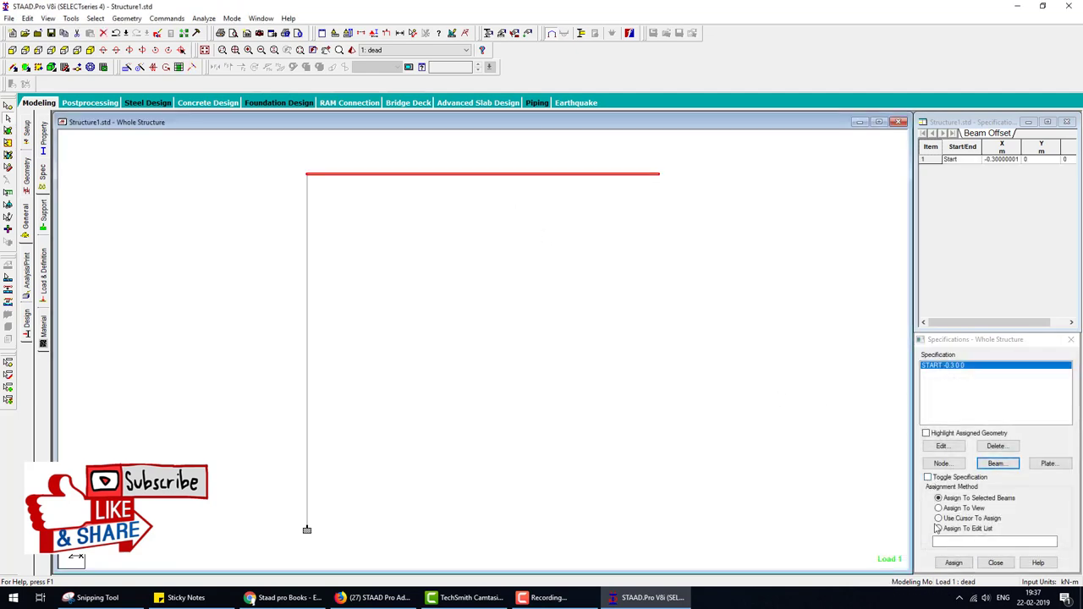
{"action": "left_click", "coordinate": [954, 563]}
{"action": "left_click", "coordinate": [1009, 483]}
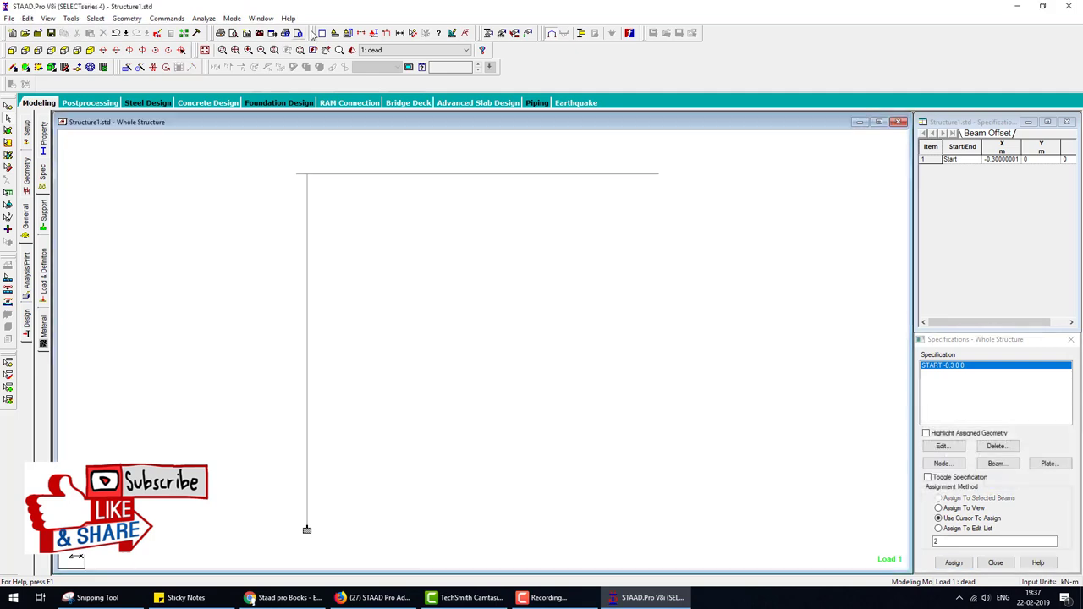
Inspect the offset joint in a rendered 3D view, then change the viewing direction.
{"action": "left_click", "coordinate": [348, 33]}
{"action": "mouse_move", "coordinate": [578, 353]}
{"action": "left_mouse_down"}
{"action": "mouse_move", "coordinate": [472, 340]}
{"action": "mouse_move", "coordinate": [444, 303]}
{"action": "left_mouse_up"}
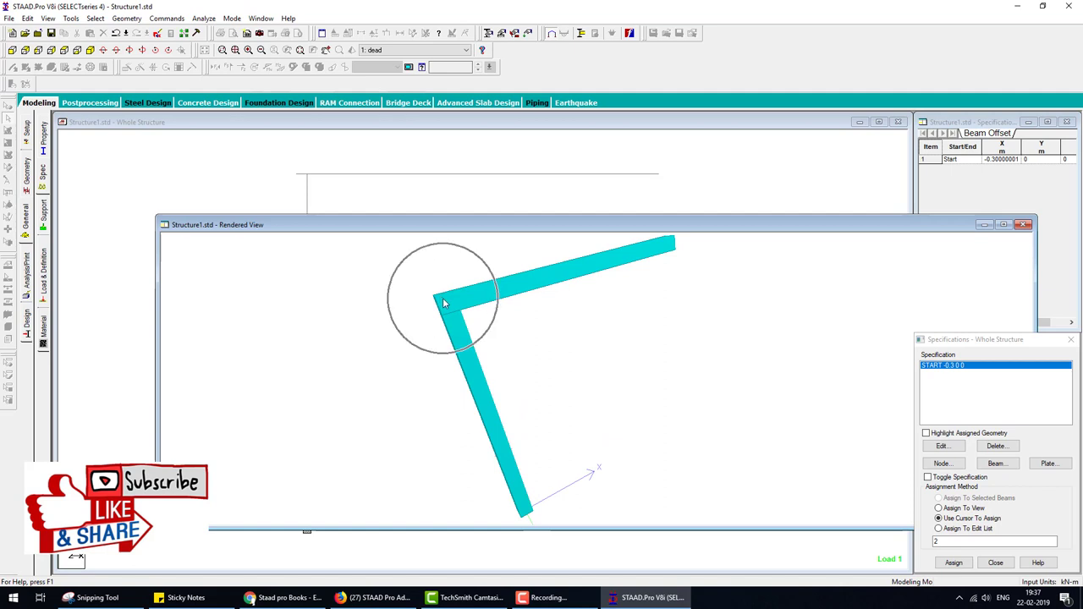
{"action": "left_click", "coordinate": [1023, 225]}
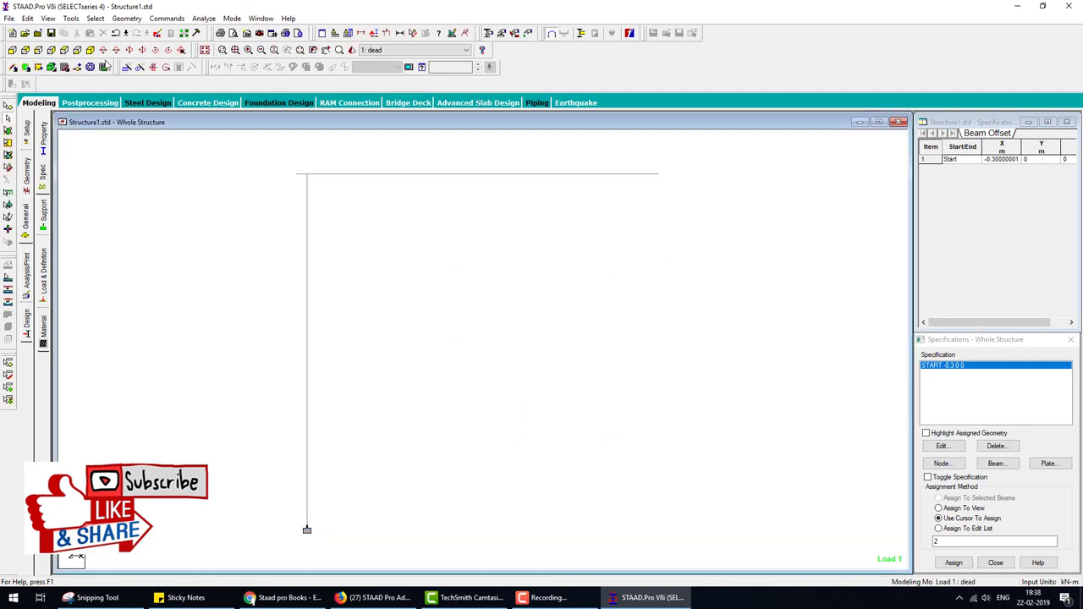
{"action": "left_click", "coordinate": [64, 50]}
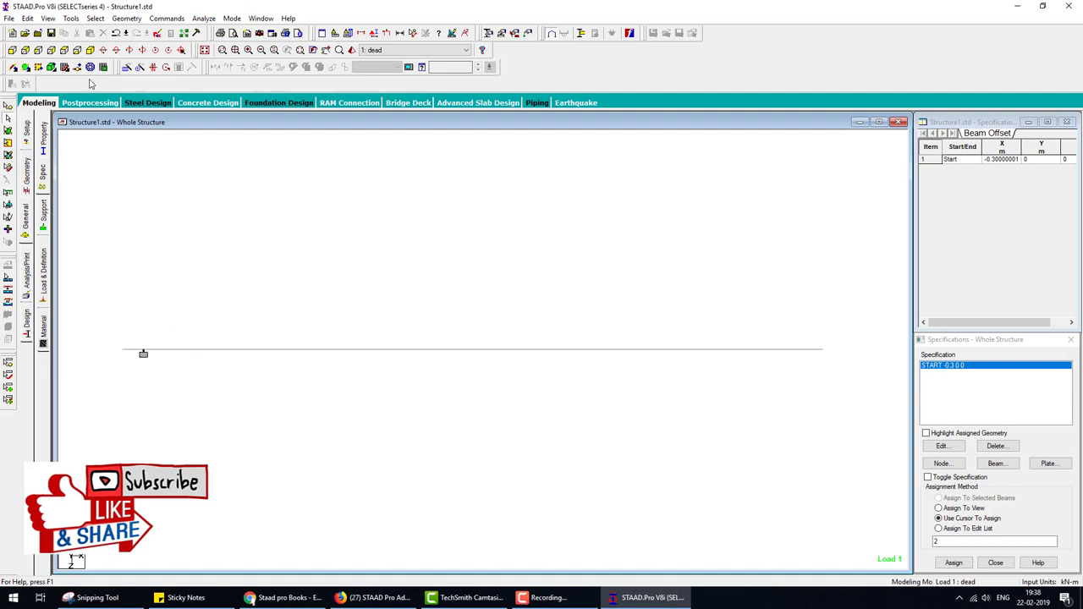
In isometric view, create a 30° beta angle definition in the member properties.
{"action": "left_click", "coordinate": [92, 54]}
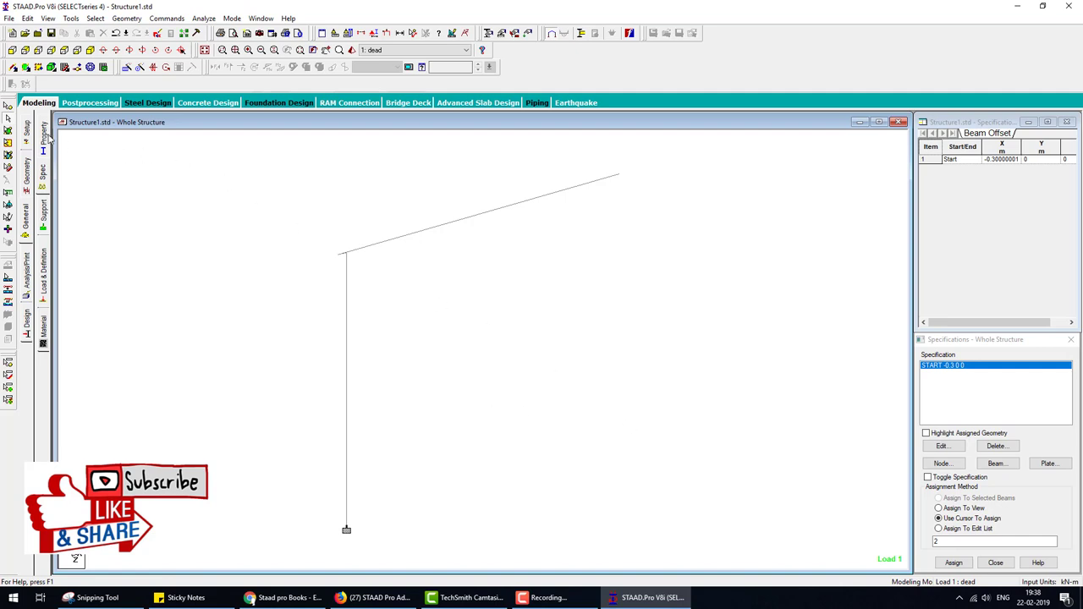
{"action": "left_click", "coordinate": [49, 139]}
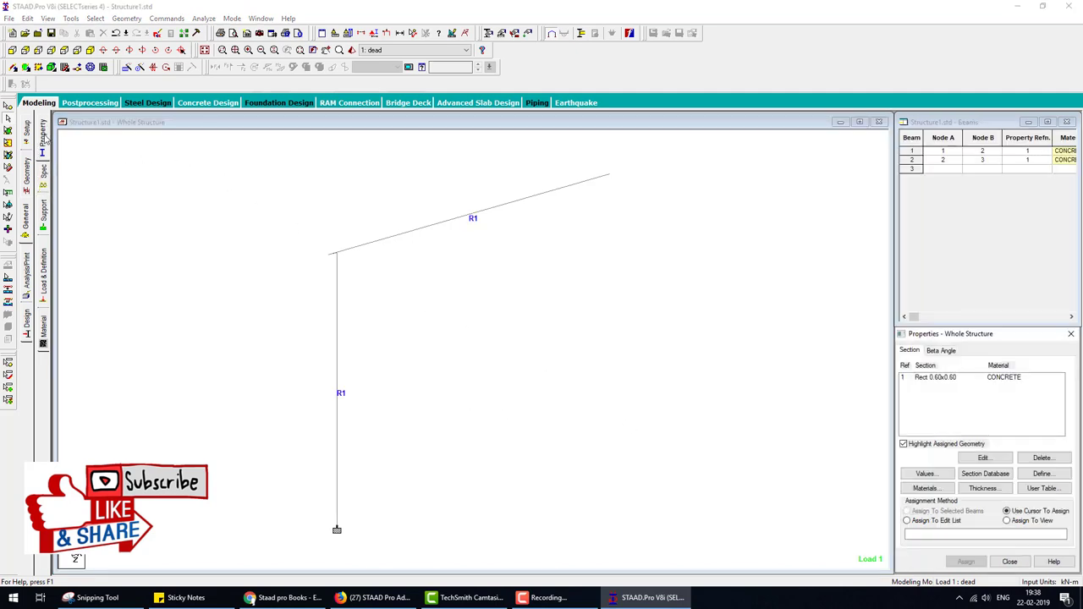
{"action": "left_click", "coordinate": [938, 351]}
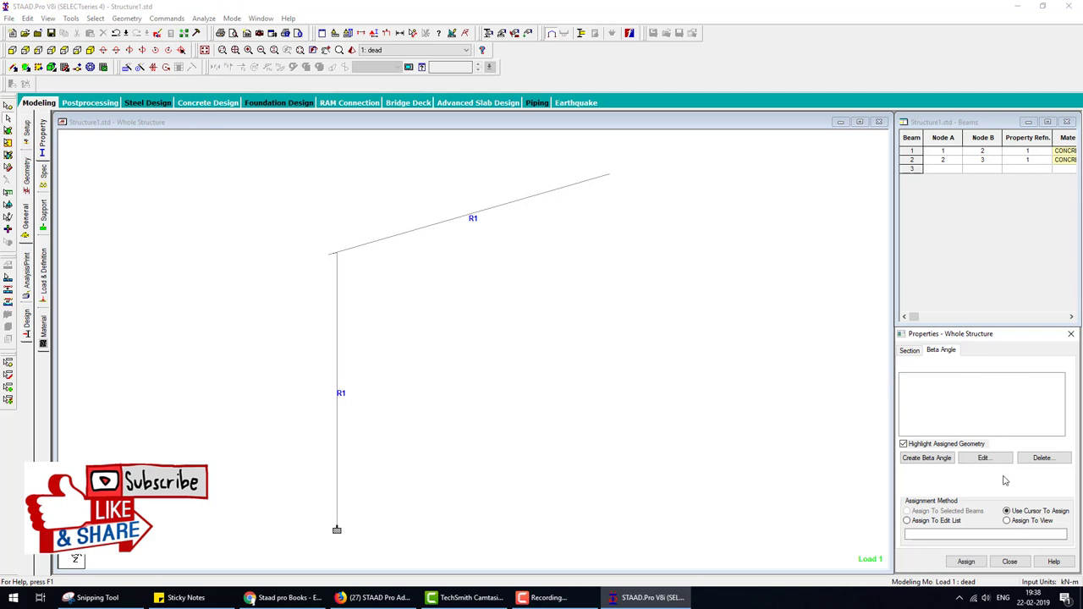
{"action": "left_click", "coordinate": [944, 461]}
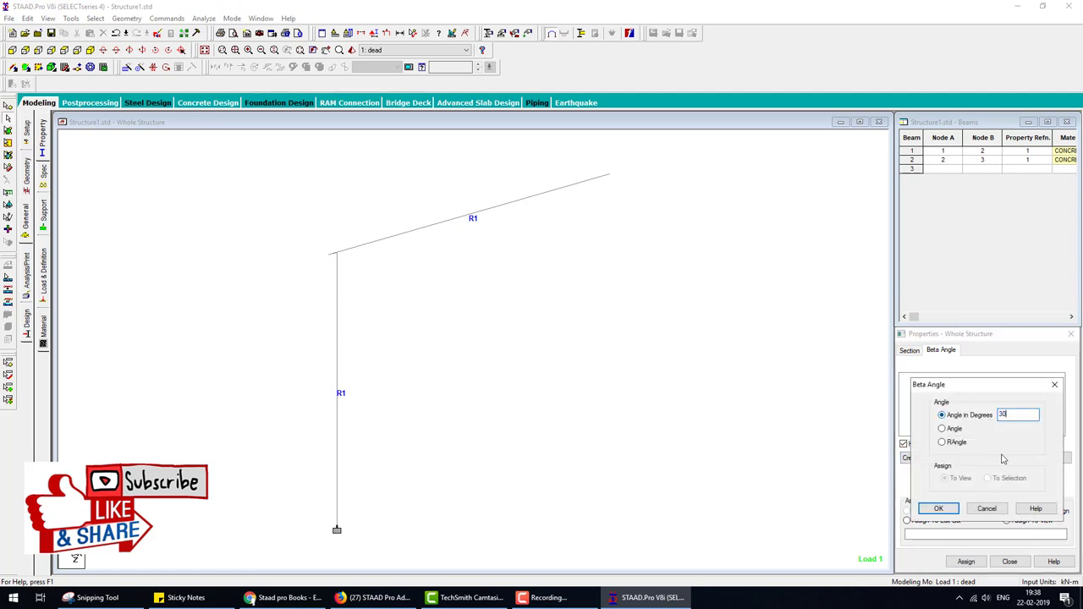
{"action": "left_click", "coordinate": [953, 507]}
{"action": "left_click", "coordinate": [949, 509]}
Assign the Beta 30 angle to the vertical column and confirm.
{"action": "left_click", "coordinate": [919, 381]}
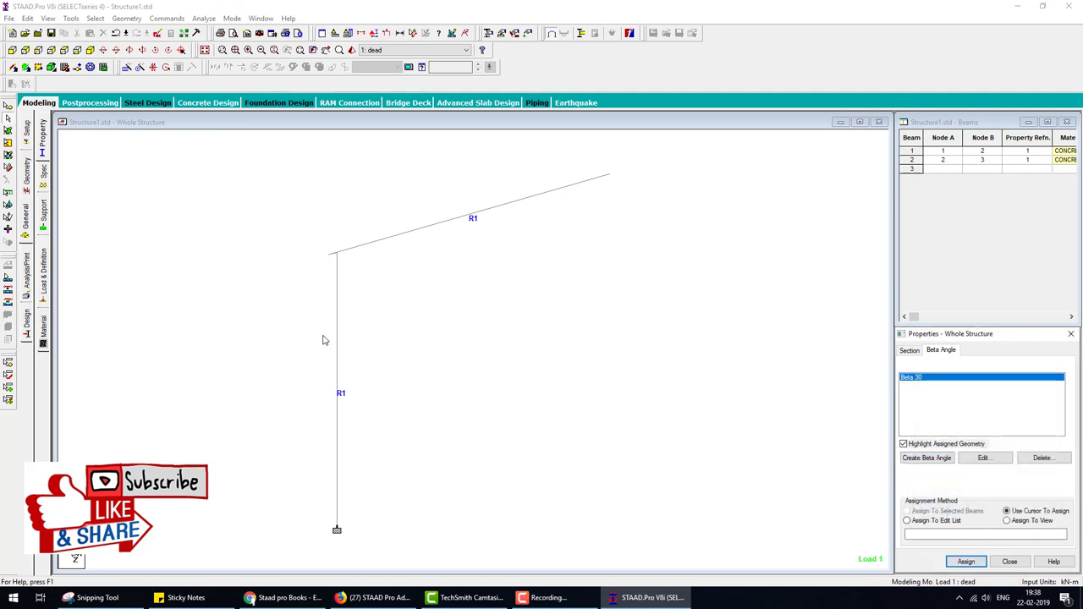
{"action": "left_click", "coordinate": [337, 342]}
{"action": "left_click", "coordinate": [966, 562]}
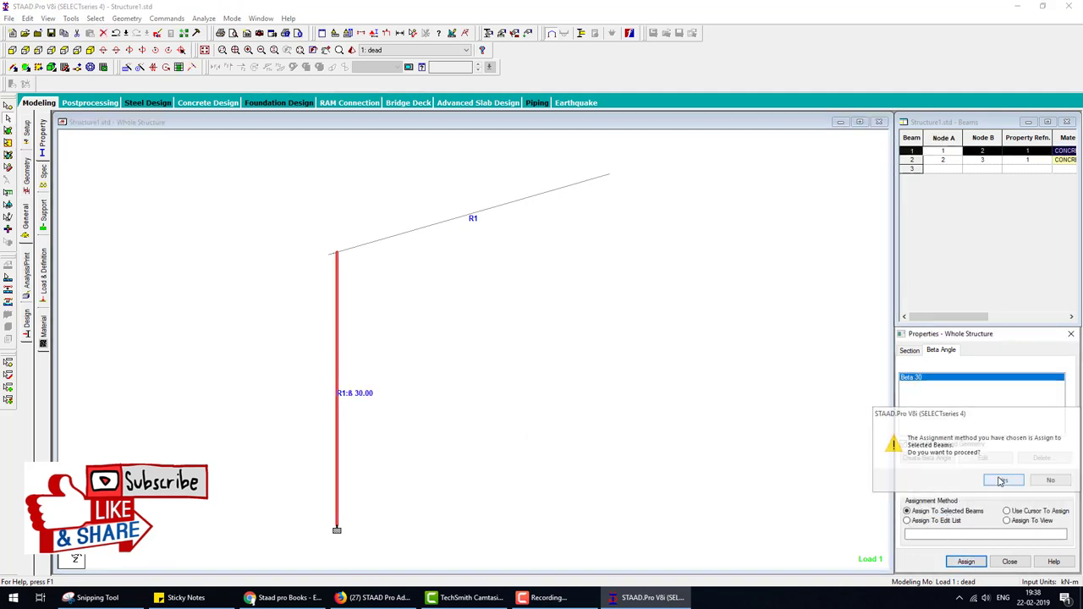
{"action": "left_click", "coordinate": [1004, 480]}
{"action": "left_click", "coordinate": [352, 50]}
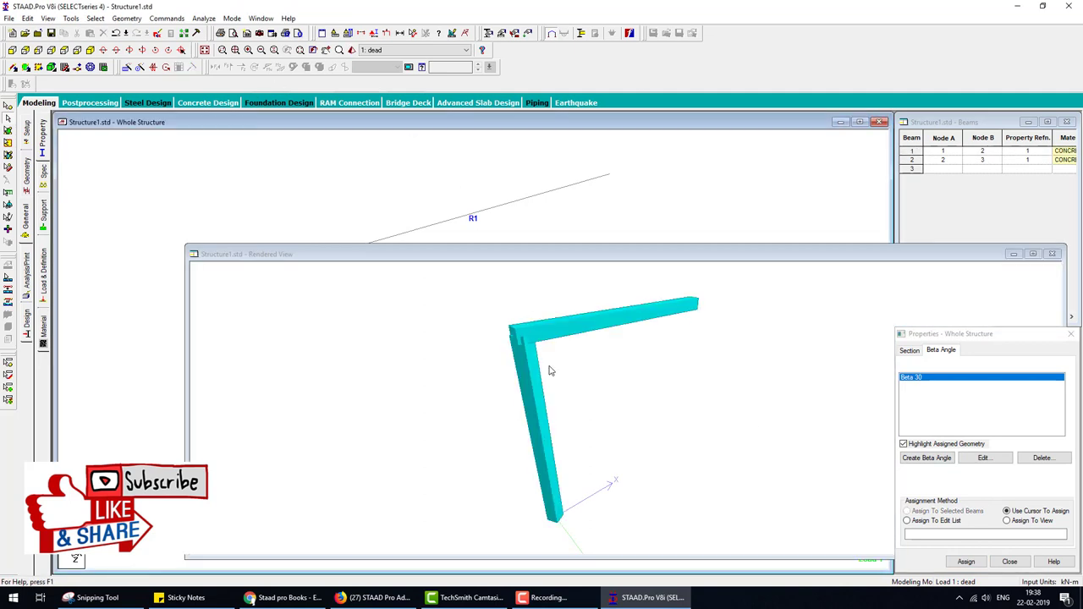
{"action": "mouse_move", "coordinate": [549, 367]}
{"action": "left_mouse_down"}
{"action": "mouse_move", "coordinate": [597, 431]}
{"action": "mouse_move", "coordinate": [689, 470]}
{"action": "mouse_move", "coordinate": [574, 500]}
{"action": "mouse_move", "coordinate": [481, 426]}
{"action": "mouse_move", "coordinate": [641, 370]}
{"action": "left_mouse_up"}
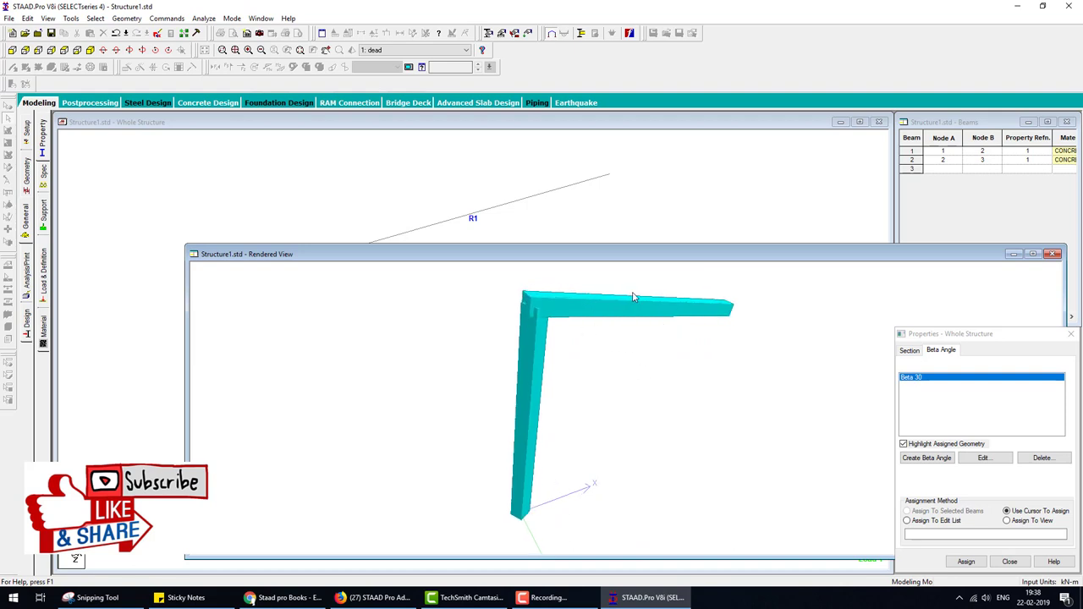
{"action": "left_click", "coordinate": [1054, 255]}
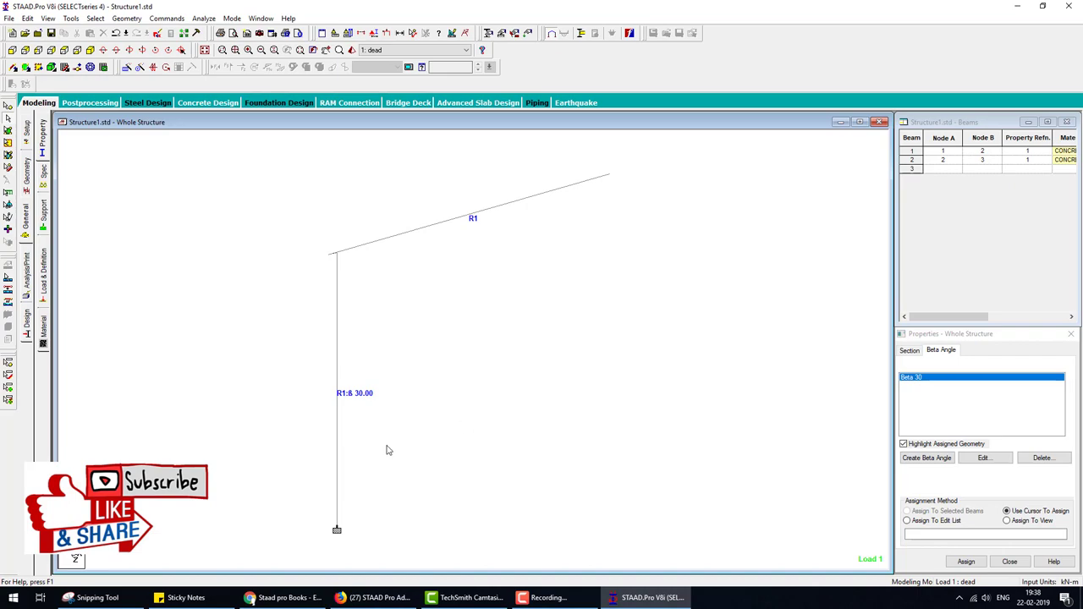
{"action": "left_click", "coordinate": [362, 598]}
{"action": "left_click", "coordinate": [362, 598]}
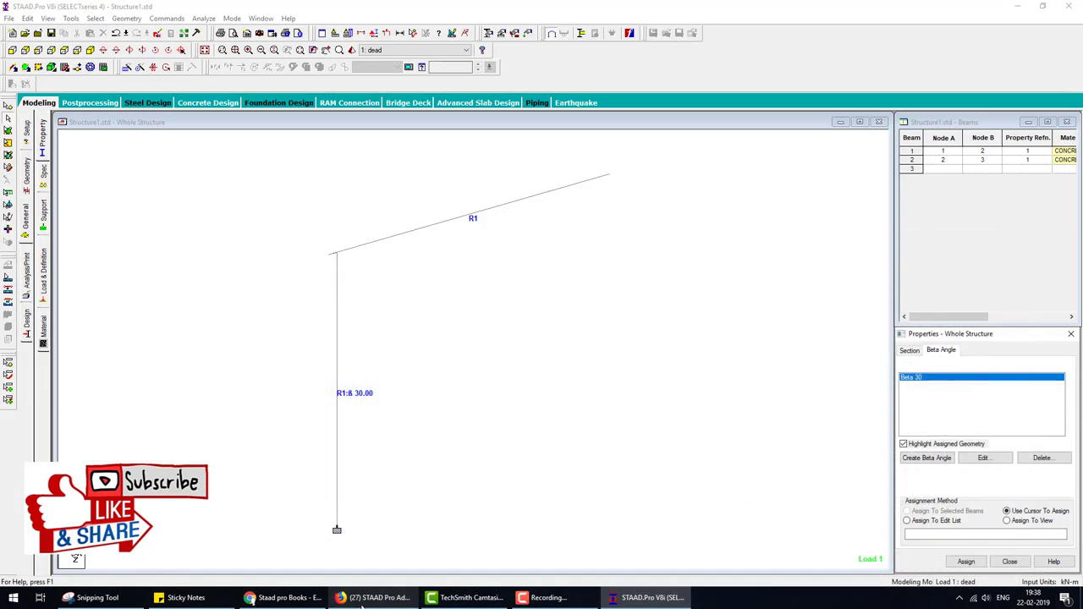
{"action": "left_click", "coordinate": [362, 598]}
Browse the links in the Mat Foundation video's description, then return to the STAAD.Pro model.
{"action": "scroll", "coordinate": [362, 339], "scroll_direction": "down", "scroll_amount": 2}
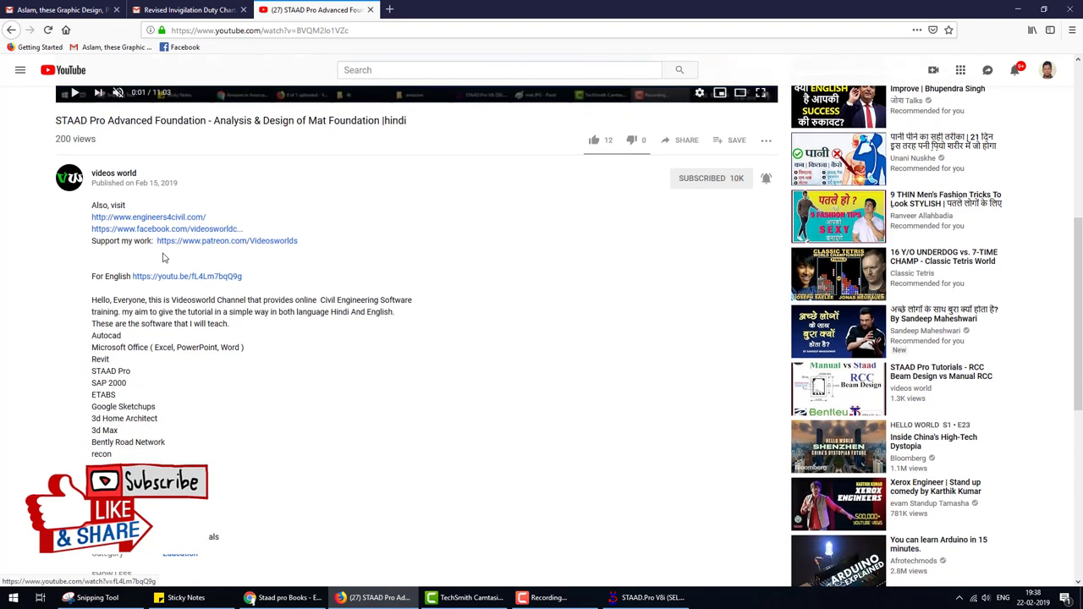
{"action": "left_click", "coordinate": [171, 251]}
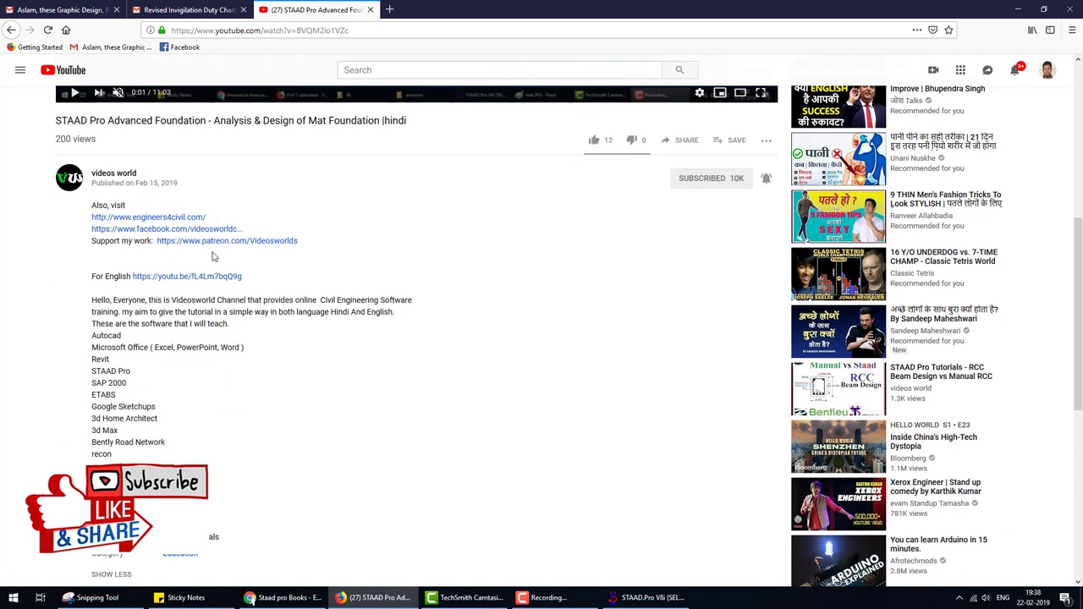
{"action": "left_click", "coordinate": [249, 251]}
{"action": "left_click", "coordinate": [289, 251]}
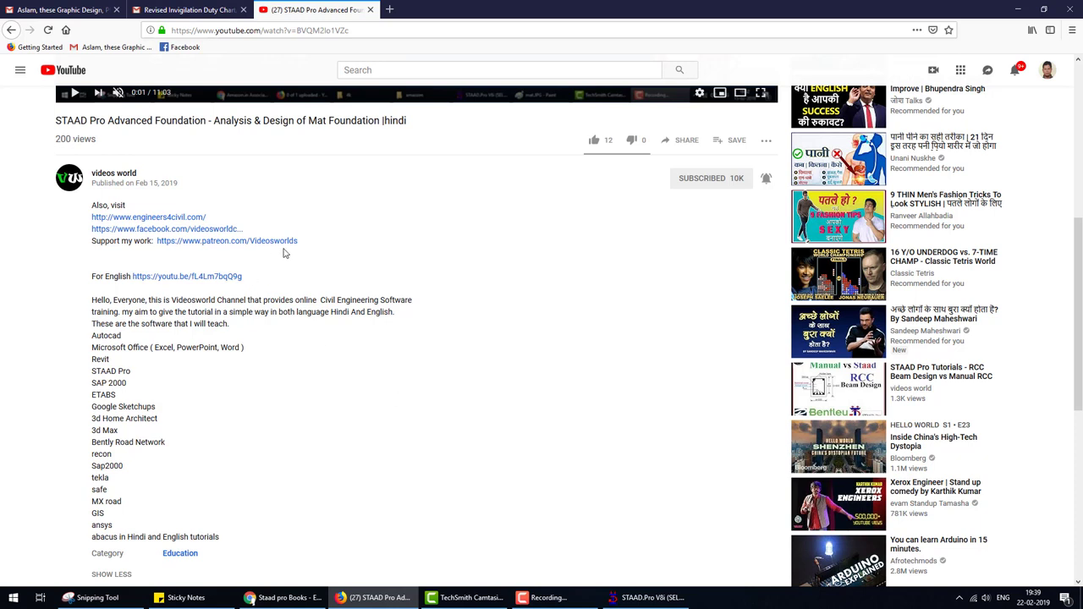
{"action": "left_click", "coordinate": [227, 257]}
{"action": "scroll", "coordinate": [455, 428], "scroll_direction": "up", "scroll_amount": 5}
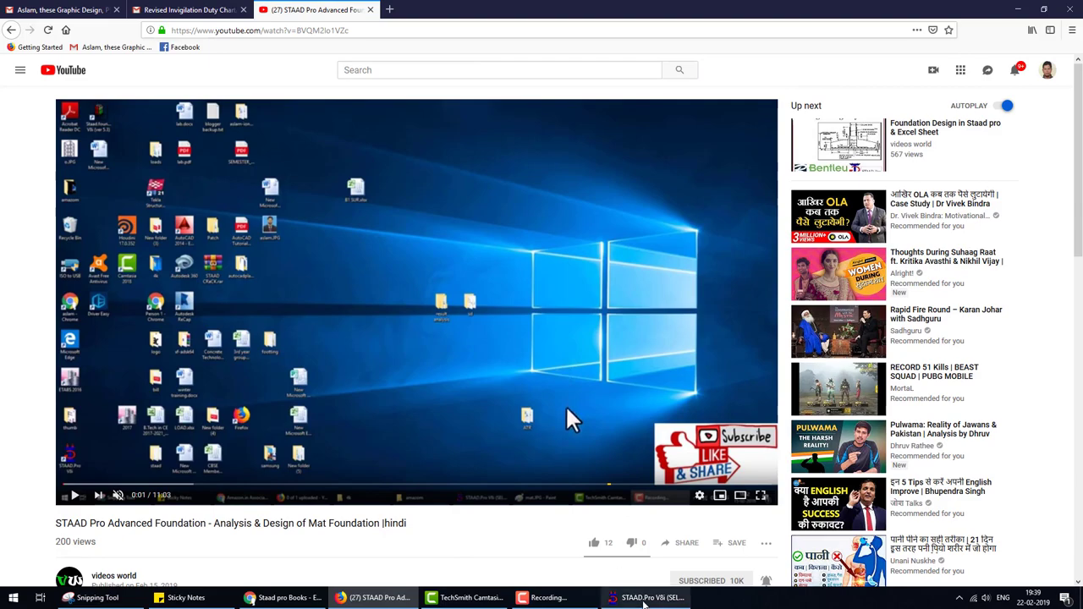
{"action": "left_click", "coordinate": [643, 604]}
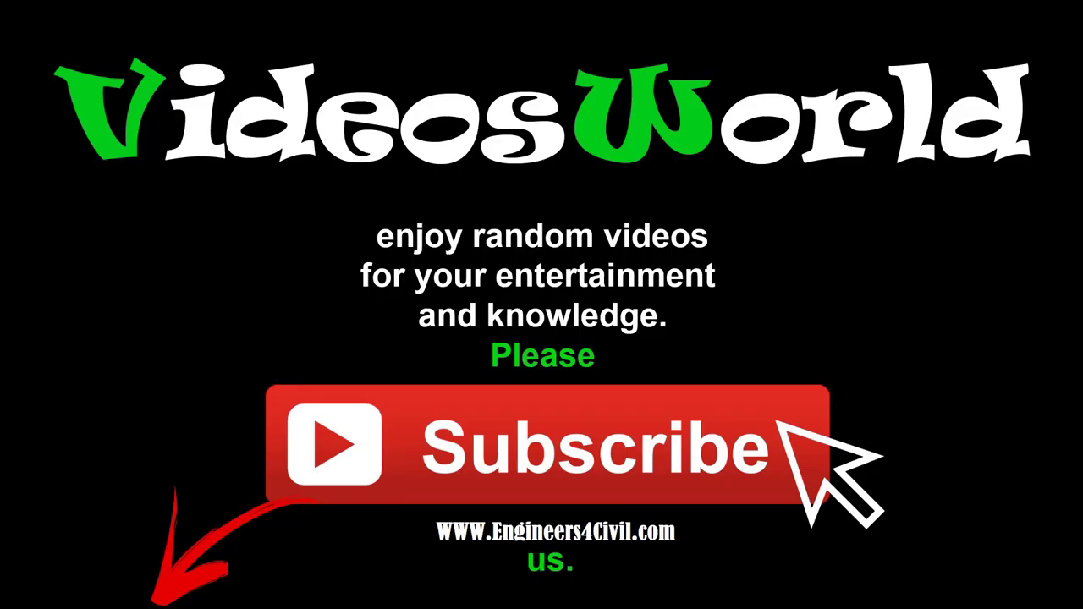